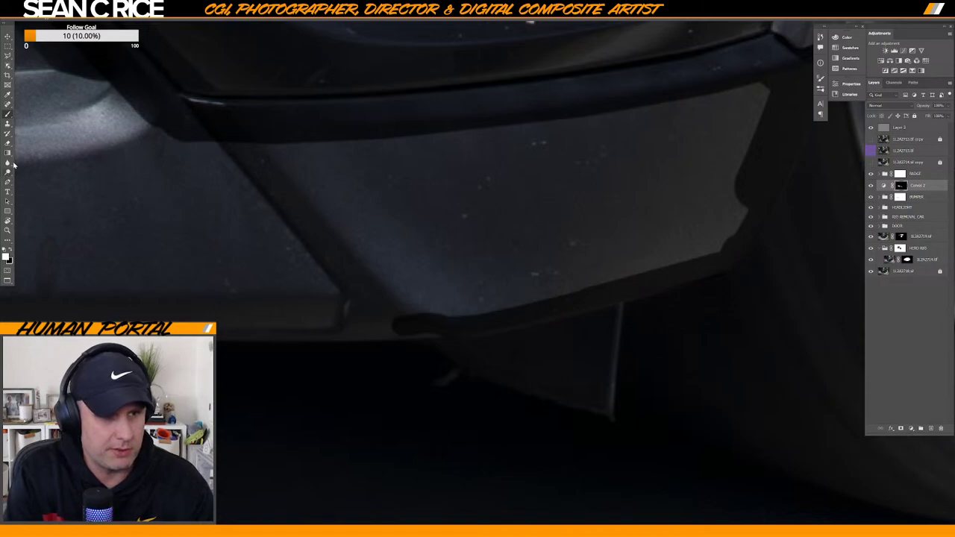
# Enlarge the brush and paint white on the Curves 2 mask along the bottom edge below the bumper's corner panel seam.
pyautogui.moveTo(667, 304); pyautogui.dragTo(383, 400)
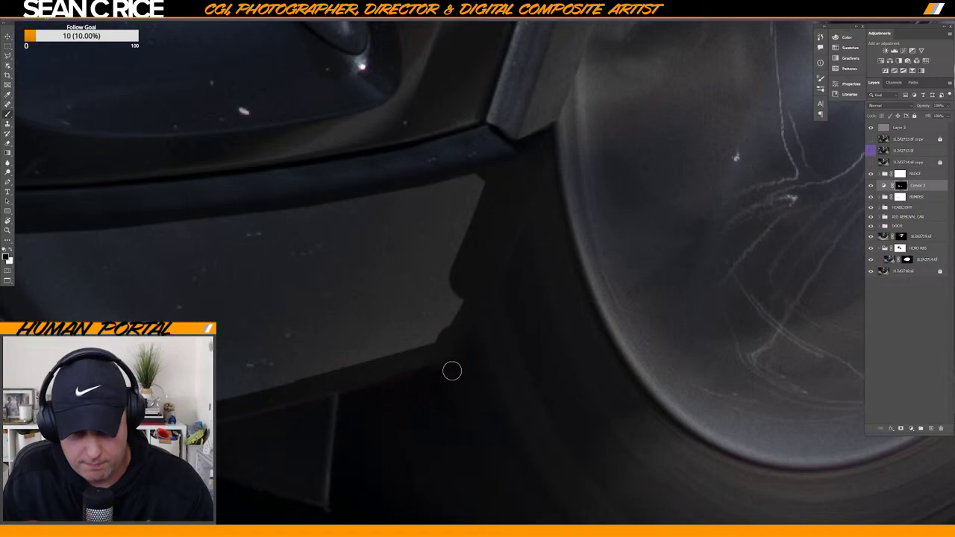
pyautogui.moveTo(361, 357); pyautogui.dragTo(465, 363)
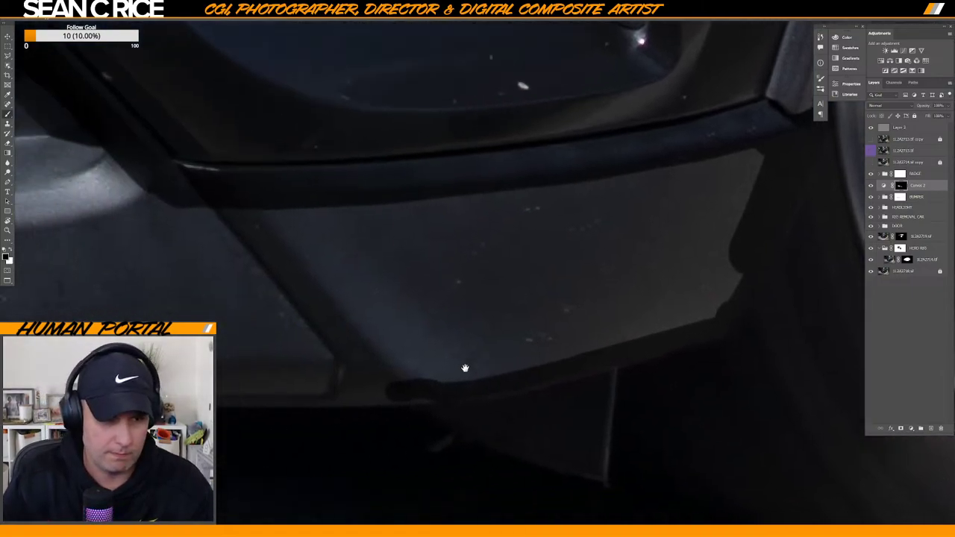
pyautogui.press(']')
pyautogui.press(']')
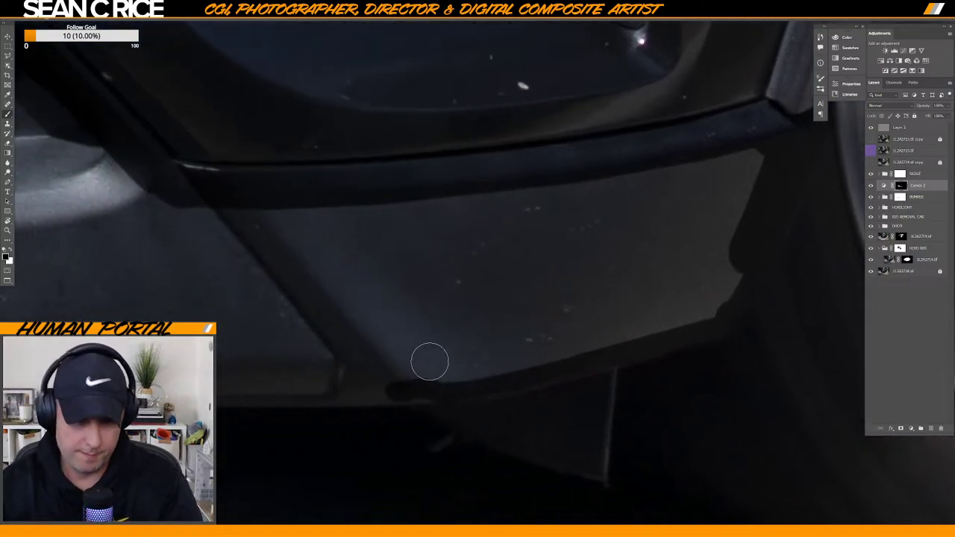
pyautogui.click(438, 382)
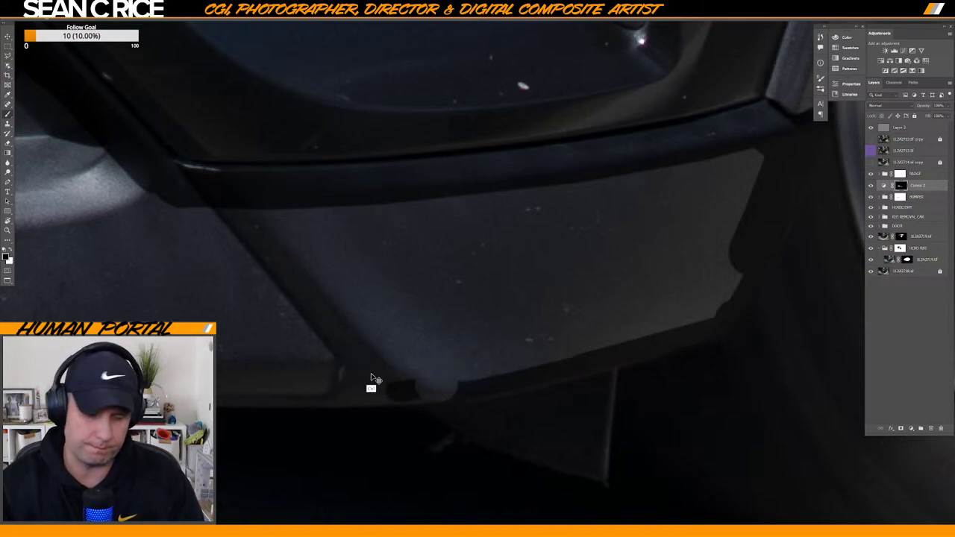
pyautogui.hotkey('ctrl', 'z')
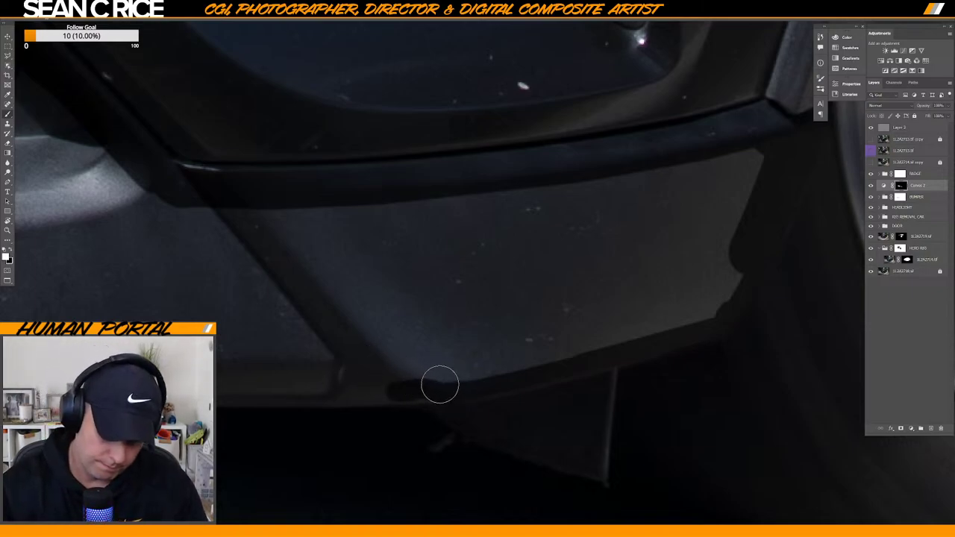
pyautogui.keyDown('shift'); pyautogui.click(278, 388); pyautogui.keyUp('shift')
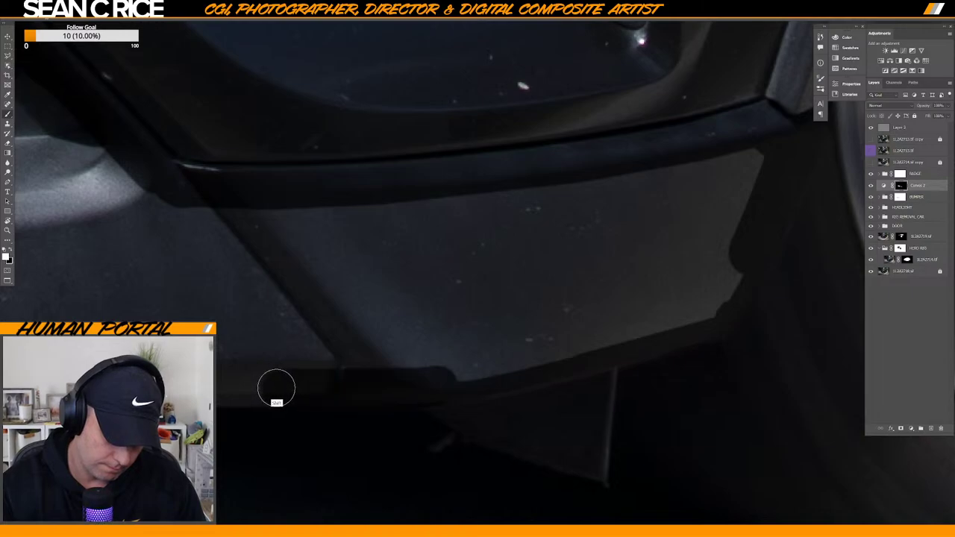
pyautogui.keyDown('shift'); pyautogui.click(146, 384); pyautogui.keyUp('shift')
# Extend the white mask strokes along the bumper's bottom edge beneath the fog light.
pyautogui.moveTo(192, 375); pyautogui.dragTo(471, 368)
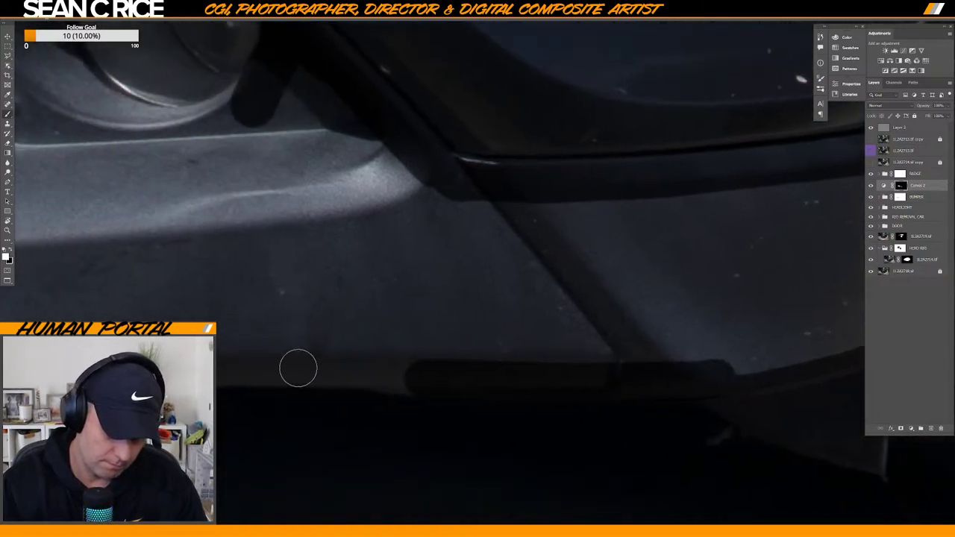
pyautogui.keyDown('shift'); pyautogui.click(378, 371); pyautogui.keyUp('shift')
pyautogui.keyDown('shift'); pyautogui.click(248, 367); pyautogui.keyUp('shift')
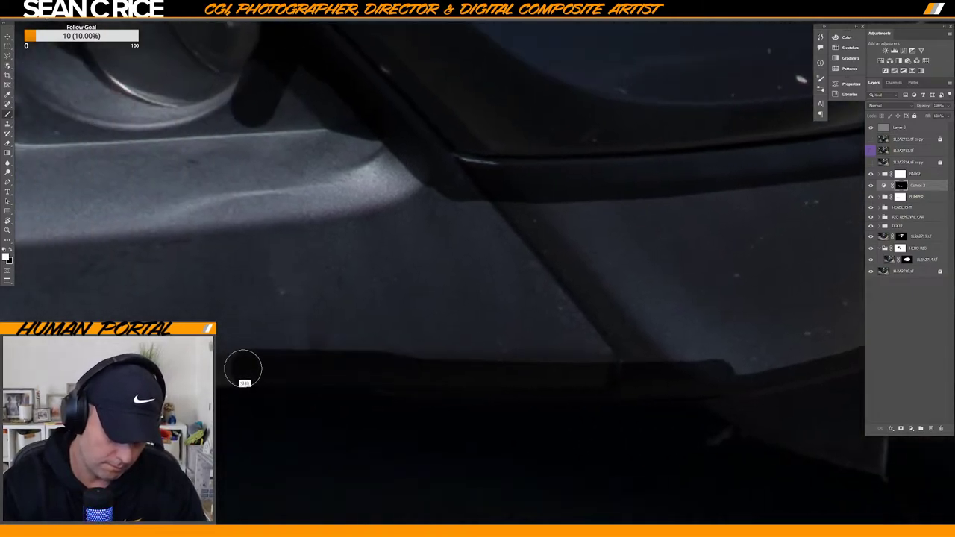
pyautogui.keyDown('shift'); pyautogui.click(196, 367); pyautogui.keyUp('shift')
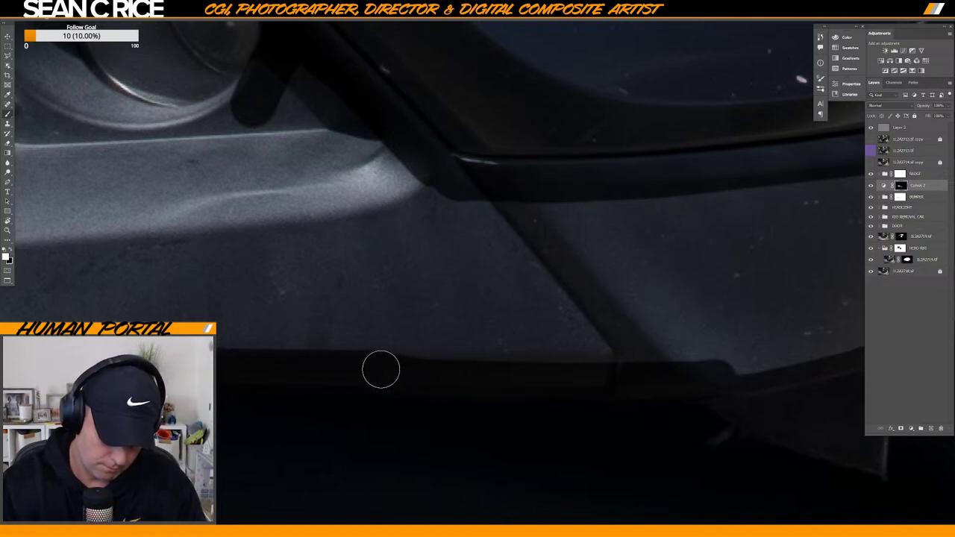
# Paint the mask white in straight segments along the lip's bottom edge, around the angled corner beside the lower grille.
pyautogui.moveTo(459, 381)
pyautogui.mouseDown()
pyautogui.moveTo(539, 393)
pyautogui.moveTo(725, 365)
pyautogui.mouseUp()
pyautogui.moveTo(437, 353)
pyautogui.mouseDown()
pyautogui.moveTo(475, 366)
pyautogui.moveTo(785, 398)
pyautogui.mouseUp()
pyautogui.click(184, 329)
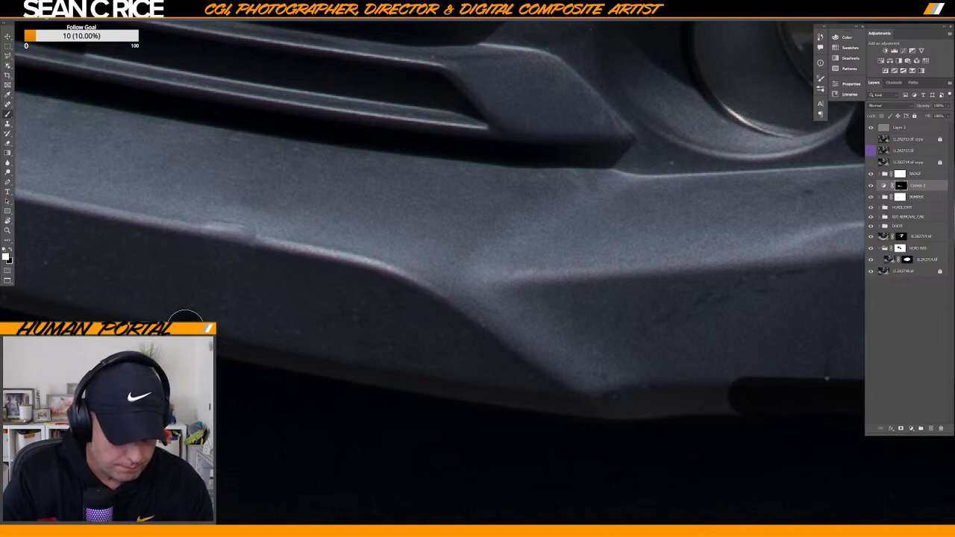
pyautogui.keyDown('shift'); pyautogui.click(375, 365); pyautogui.keyUp('shift')
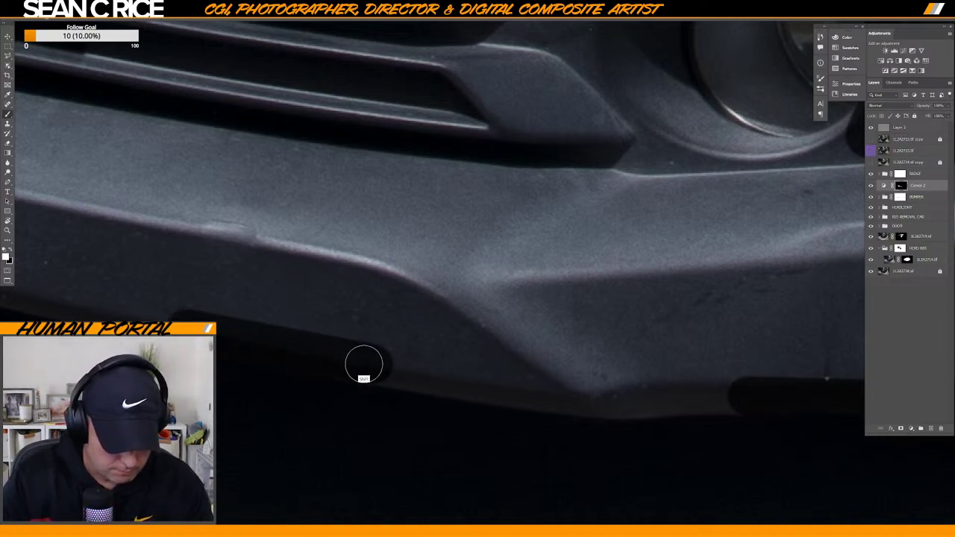
pyautogui.keyDown('shift'); pyautogui.click(453, 381); pyautogui.keyUp('shift')
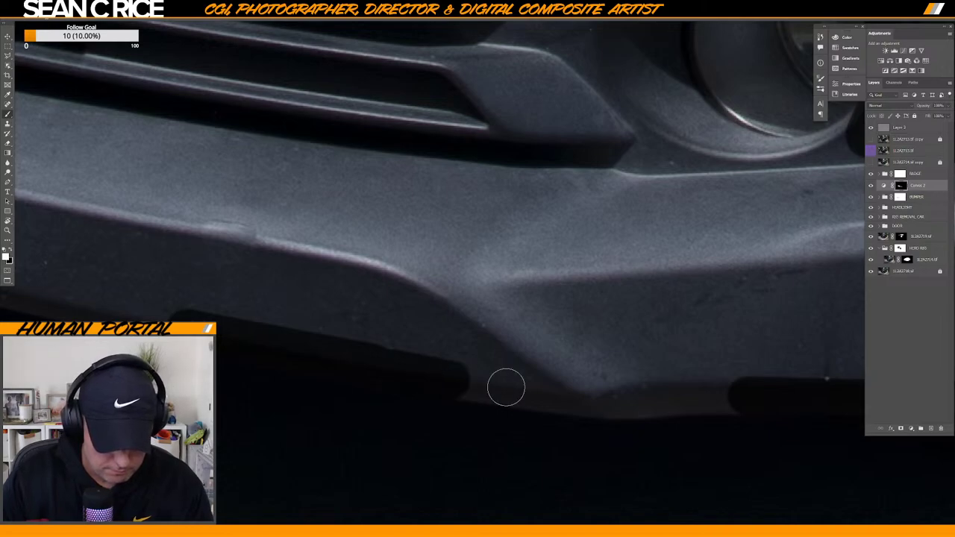
pyautogui.keyDown('shift'); pyautogui.click(554, 394); pyautogui.keyUp('shift')
pyautogui.keyDown('shift'); pyautogui.click(610, 399); pyautogui.keyUp('shift')
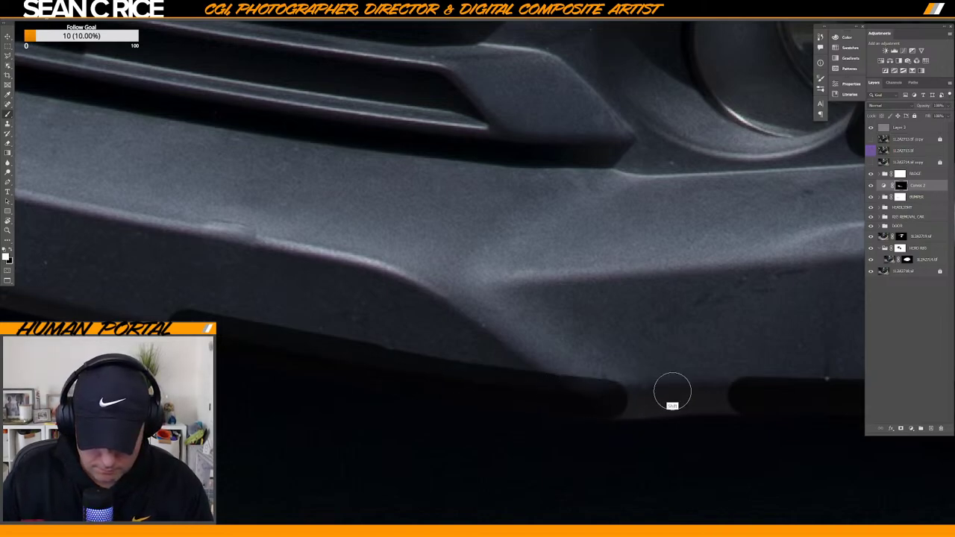
pyautogui.keyDown('shift'); pyautogui.click(722, 395); pyautogui.keyUp('shift')
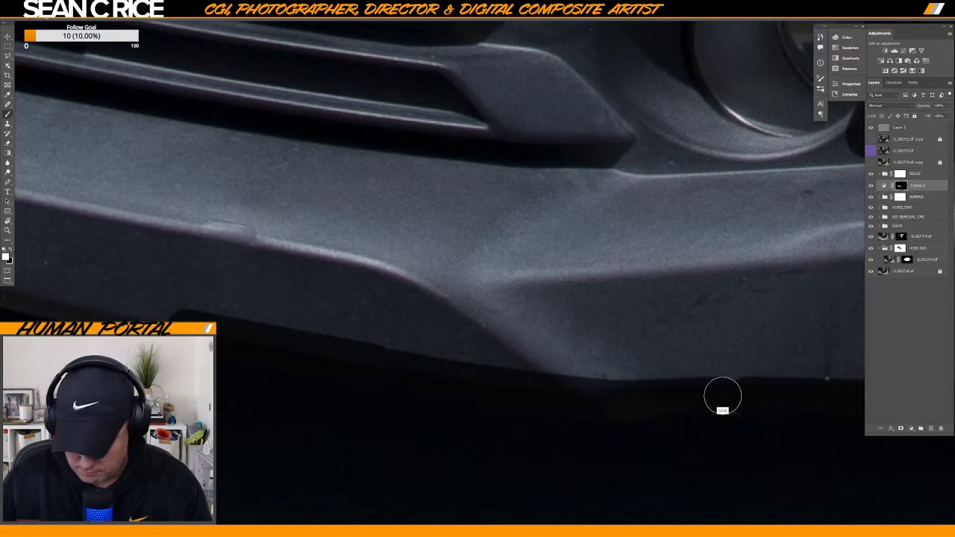
# Continue the white mask strokes along the lip's bottom edge beneath the lower grille, towards the scuffed area.
pyautogui.moveTo(402, 415); pyautogui.dragTo(405, 438)
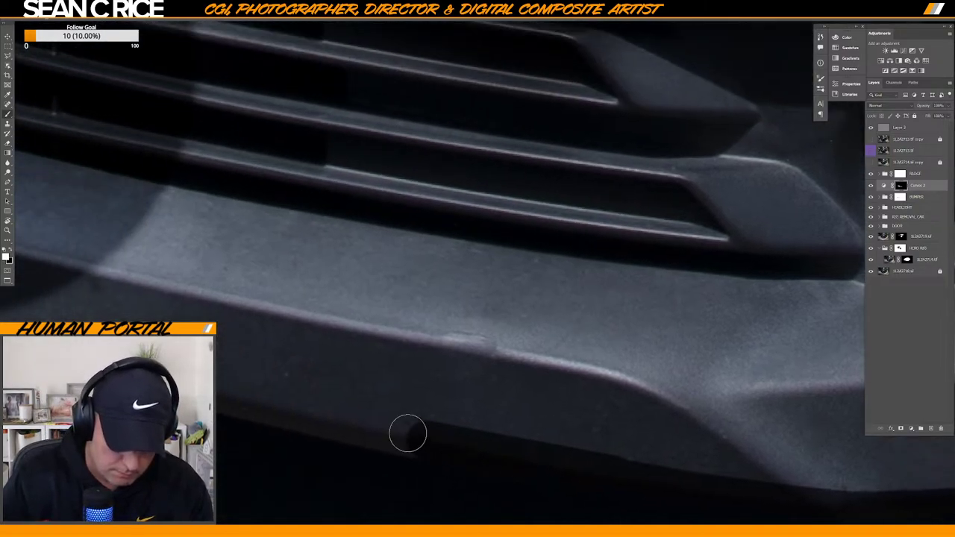
pyautogui.moveTo(345, 398); pyautogui.dragTo(456, 385)
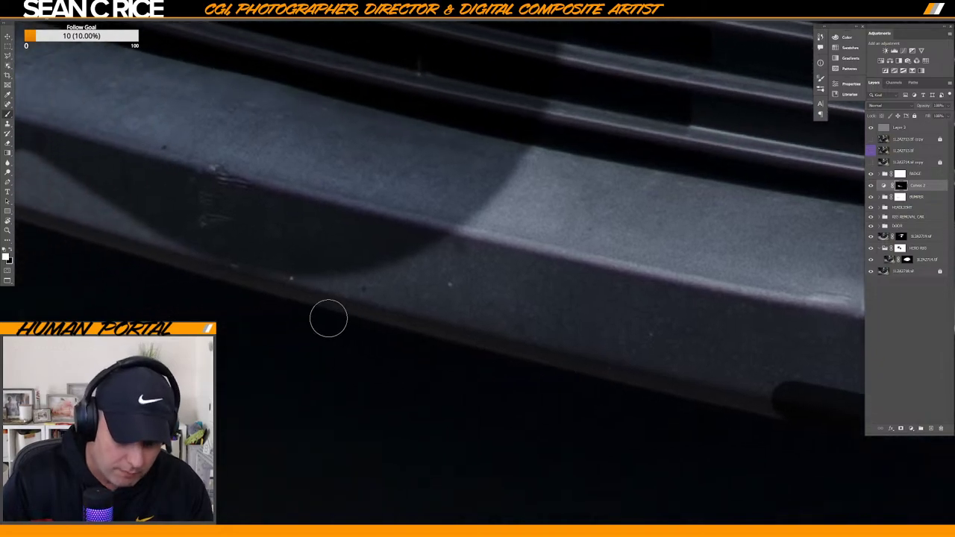
pyautogui.keyDown('shift'); pyautogui.click(301, 281); pyautogui.keyUp('shift')
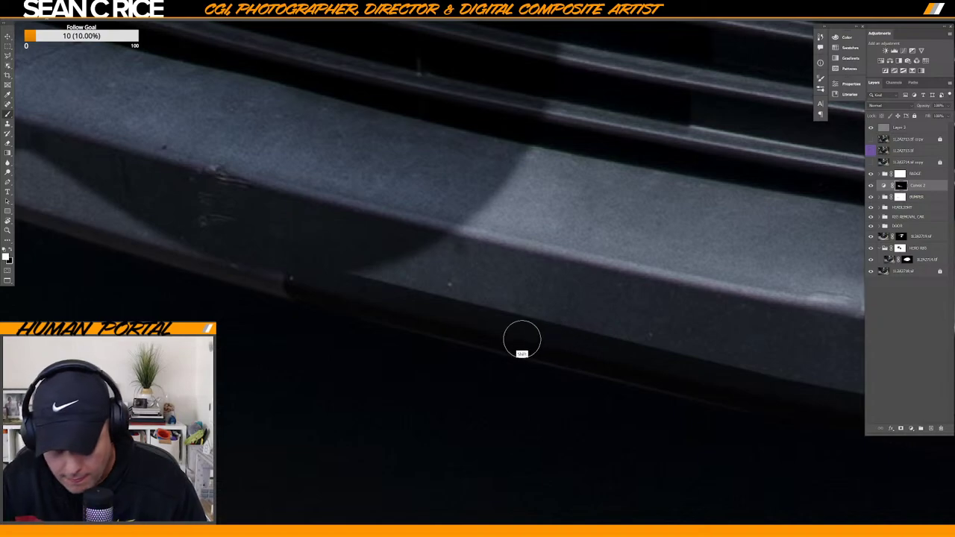
pyautogui.keyDown('shift'); pyautogui.click(304, 283); pyautogui.keyUp('shift')
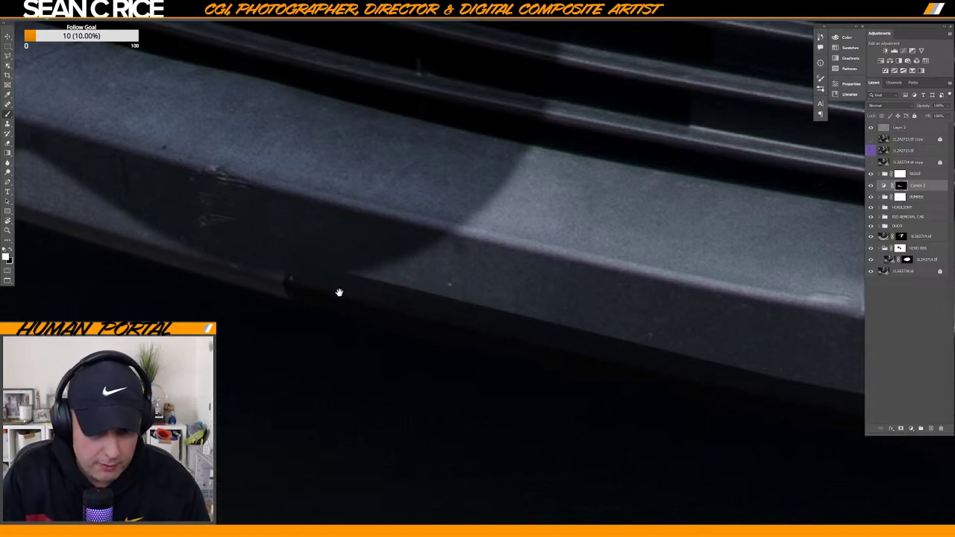
# Paint the mask white along the rest of the front lip's bottom edge and over the leftover bright triangular patch.
pyautogui.moveTo(173, 244); pyautogui.dragTo(423, 327)
pyautogui.keyDown('shift'); pyautogui.click(258, 276); pyautogui.keyUp('shift')
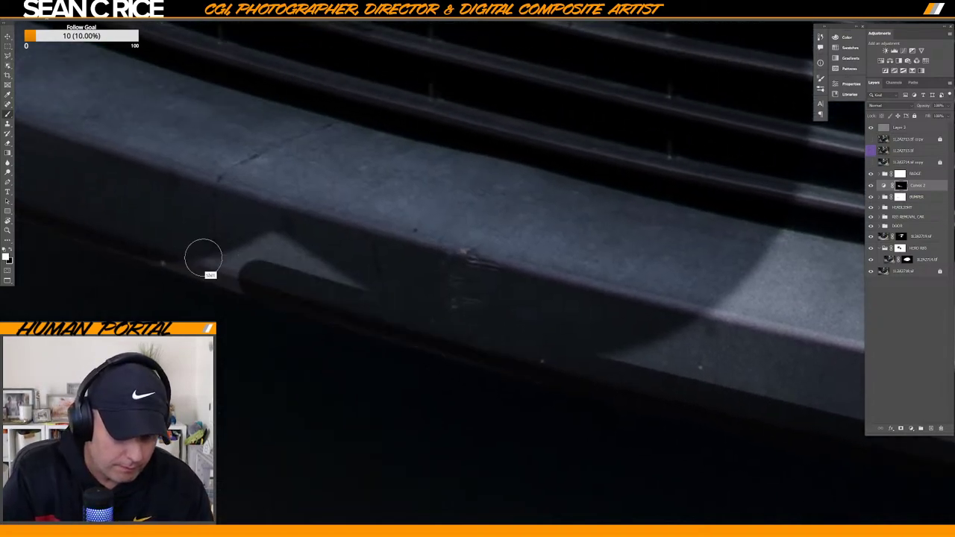
pyautogui.keyDown('shift'); pyautogui.click(142, 240); pyautogui.keyUp('shift')
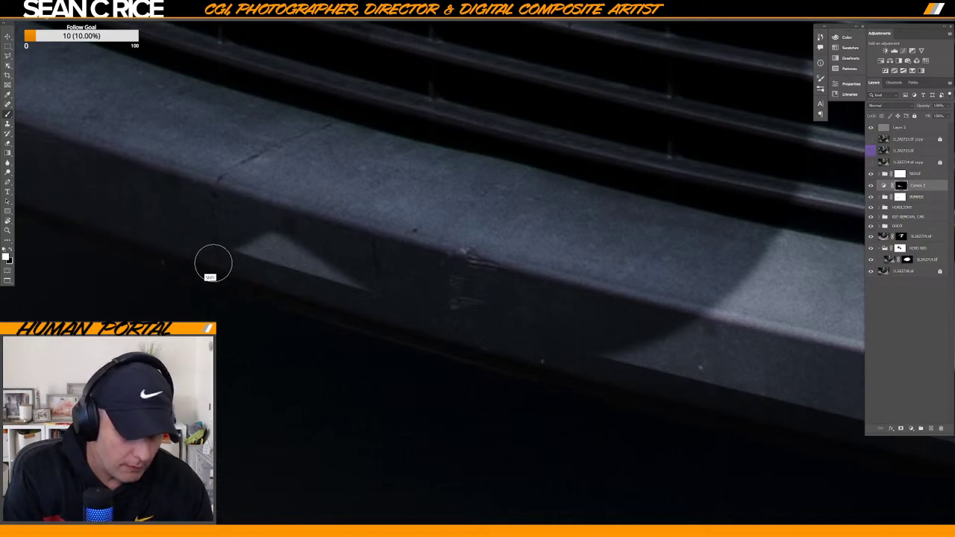
pyautogui.keyDown('shift'); pyautogui.click(501, 349); pyautogui.keyUp('shift')
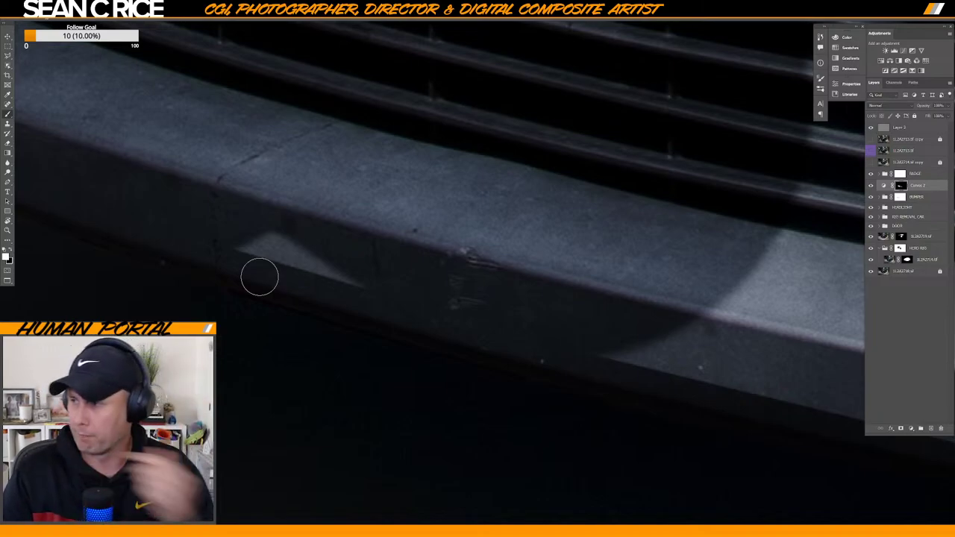
pyautogui.moveTo(259, 277)
pyautogui.mouseDown()
pyautogui.moveTo(273, 250)
pyautogui.moveTo(305, 253)
pyautogui.moveTo(386, 283)
pyautogui.mouseUp()
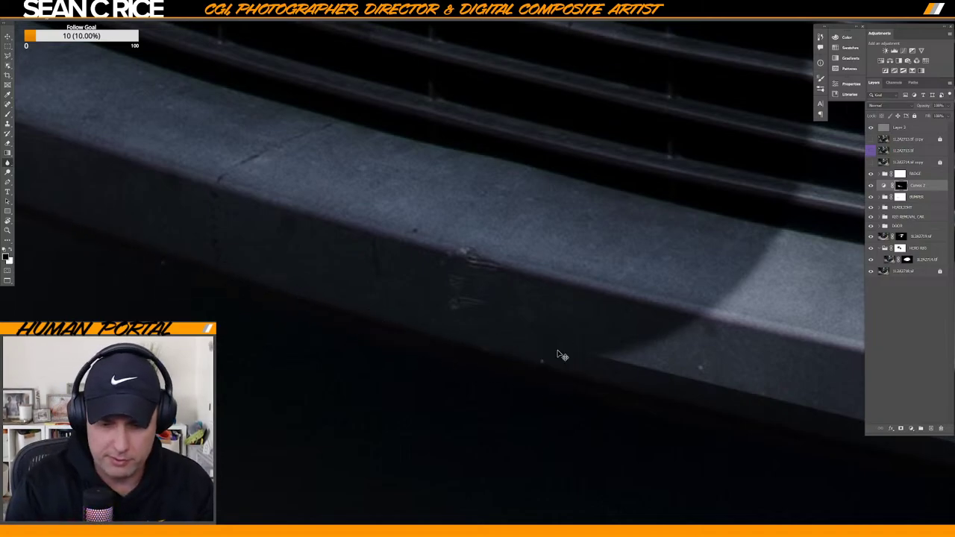
# Paint the mask white over the bright patches on the bumper face, the fog light surround and the lower lip.
pyautogui.scroll(-5, 562, 356)
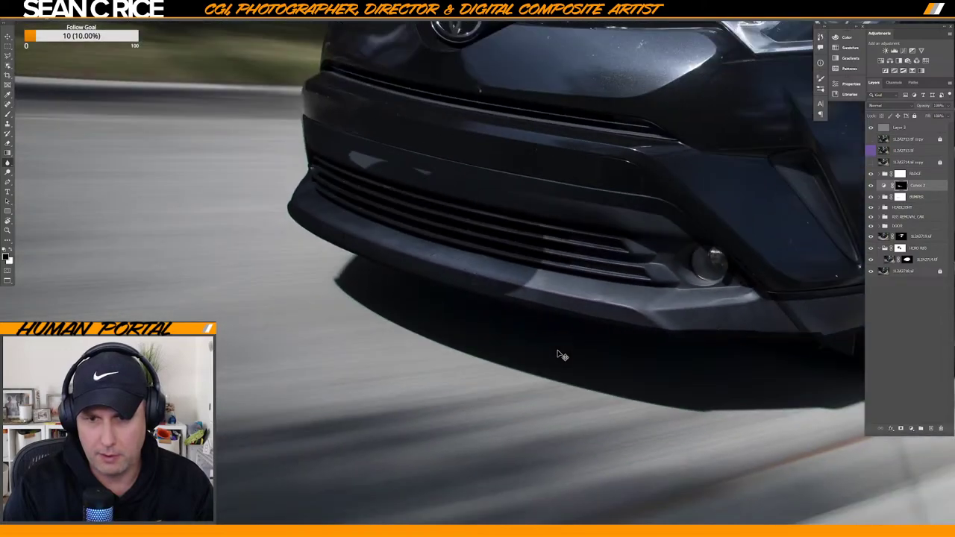
pyautogui.moveTo(347, 165); pyautogui.dragTo(383, 174)
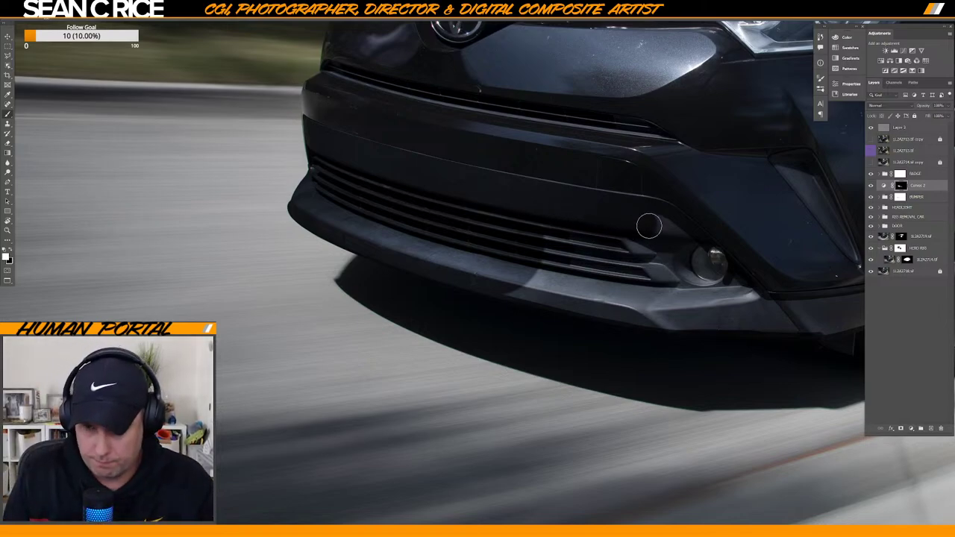
pyautogui.moveTo(676, 236)
pyautogui.mouseDown()
pyautogui.moveTo(689, 270)
pyautogui.moveTo(692, 253)
pyautogui.moveTo(701, 277)
pyautogui.moveTo(760, 311)
pyautogui.moveTo(754, 319)
pyautogui.mouseUp()
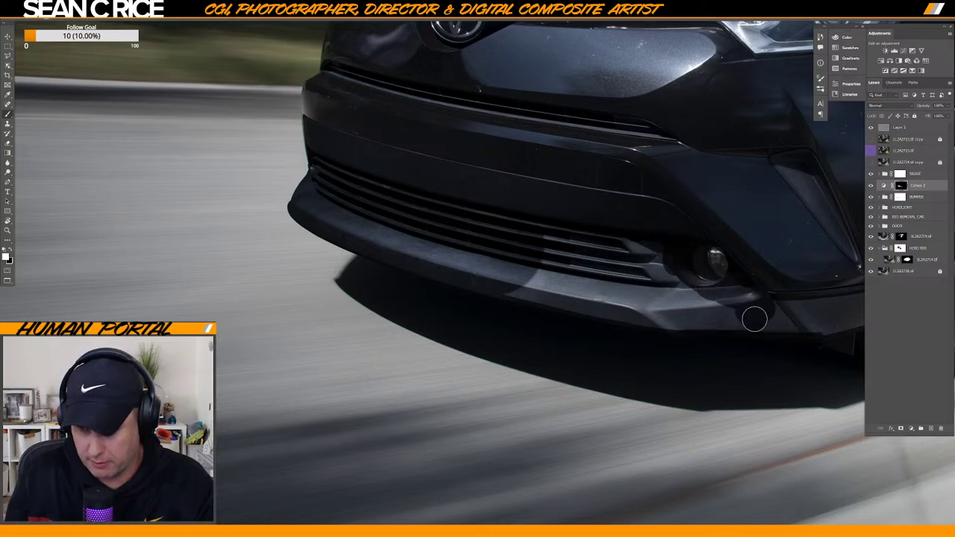
pyautogui.moveTo(666, 321); pyautogui.dragTo(616, 305)
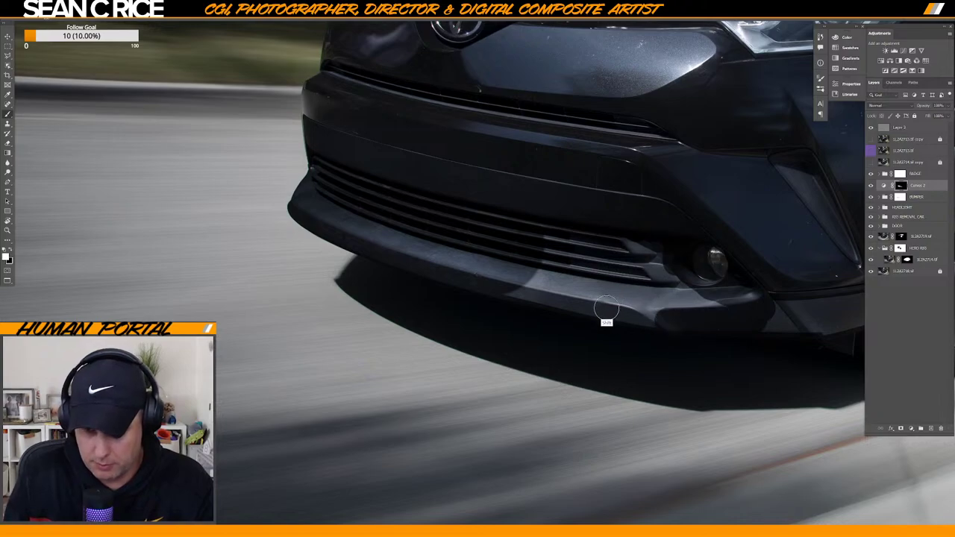
pyautogui.keyDown('shift'); pyautogui.click(604, 304); pyautogui.keyUp('shift')
pyautogui.keyDown('shift'); pyautogui.click(505, 284); pyautogui.keyUp('shift')
# Paint the mask white over the bumper's lower corner panel in front of the wheel.
pyautogui.moveTo(646, 265); pyautogui.dragTo(375, 350)
pyautogui.moveTo(260, 367)
pyautogui.mouseDown()
pyautogui.moveTo(285, 353)
pyautogui.moveTo(284, 340)
pyautogui.moveTo(291, 362)
pyautogui.moveTo(451, 391)
pyautogui.moveTo(404, 380)
pyautogui.moveTo(394, 363)
pyautogui.moveTo(408, 372)
pyautogui.moveTo(383, 333)
pyautogui.moveTo(336, 322)
pyautogui.moveTo(300, 320)
pyautogui.moveTo(378, 351)
pyautogui.moveTo(361, 366)
pyautogui.moveTo(293, 346)
pyautogui.moveTo(505, 396)
pyautogui.mouseUp()
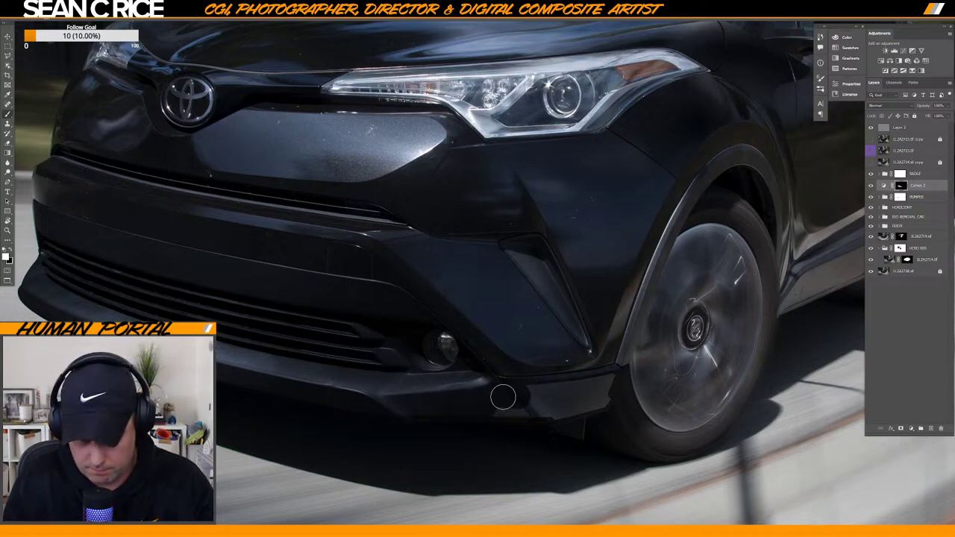
pyautogui.click(515, 403)
pyautogui.keyDown('shift'); pyautogui.click(552, 410); pyautogui.keyUp('shift')
pyautogui.keyDown('shift'); pyautogui.click(584, 400); pyautogui.keyUp('shift')
pyautogui.keyDown('shift'); pyautogui.click(599, 400); pyautogui.keyUp('shift')
pyautogui.moveTo(600, 398); pyautogui.dragTo(605, 379)
pyautogui.keyDown('shift'); pyautogui.click(529, 391); pyautogui.keyUp('shift')
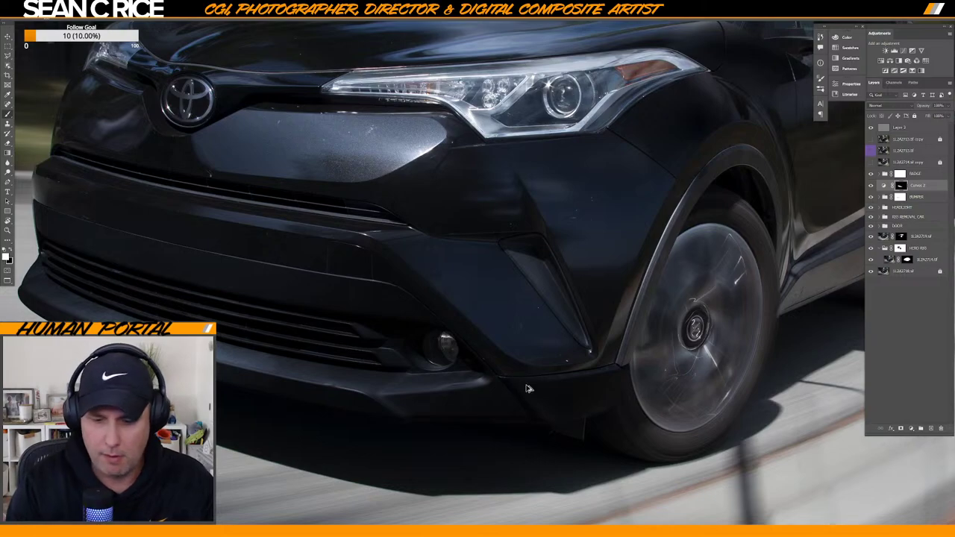
# Soften the darkening of the Curves 2 adjustment by raising its midpoint to input 142, output 121.
pyautogui.scroll(-3, 526, 387)
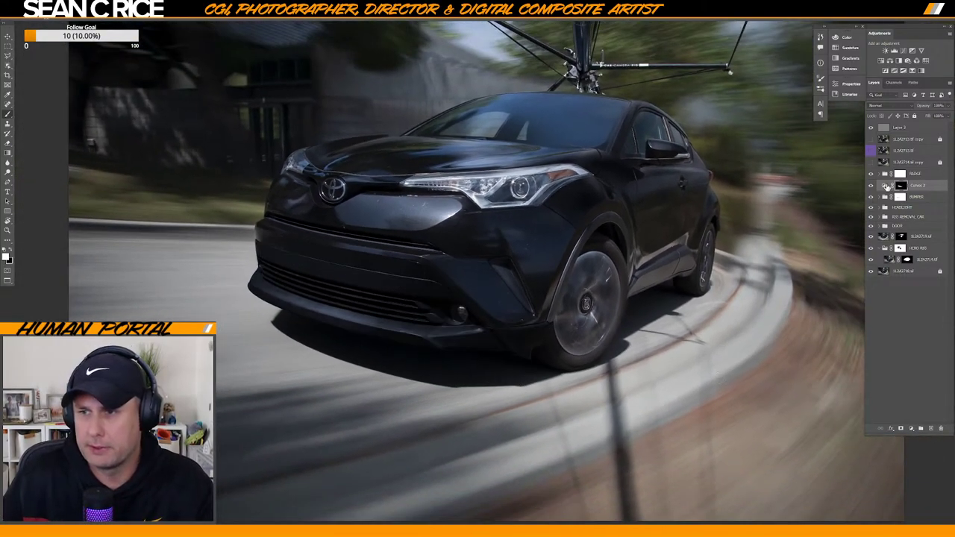
pyautogui.doubleClick(882, 185)
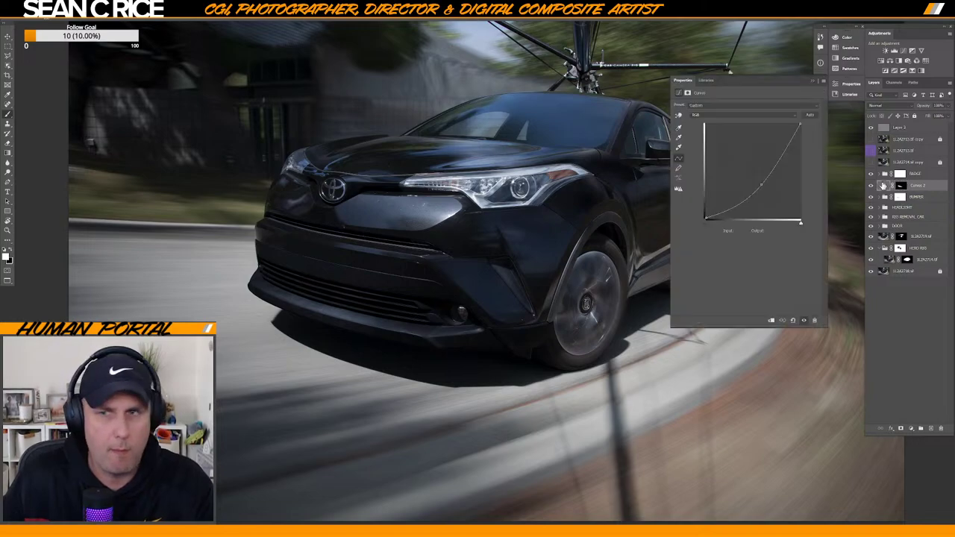
pyautogui.moveTo(483, 207); pyautogui.dragTo(334, 253)
pyautogui.moveTo(761, 187); pyautogui.dragTo(756, 173)
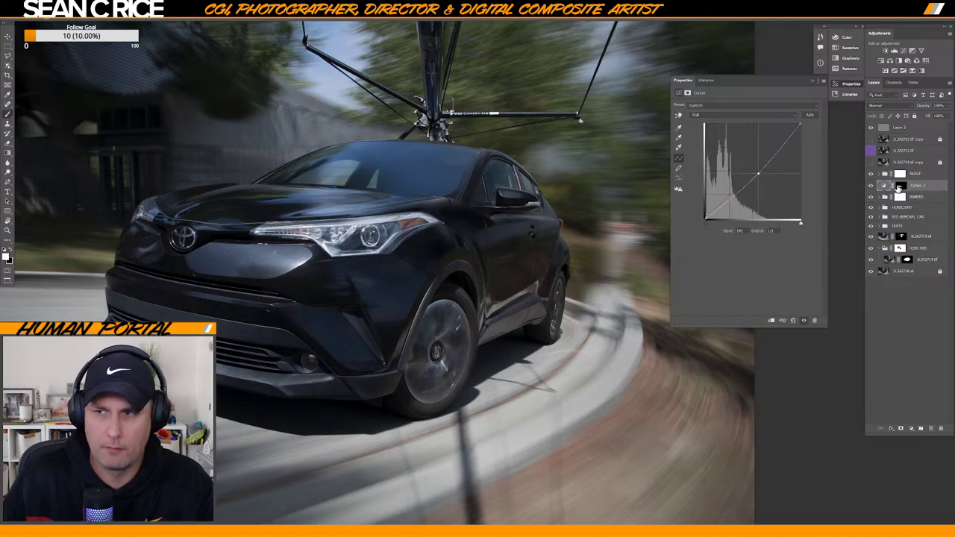
# Check the Curves 2 mask on its own, load it as a selection and add a Brightness/Contrast adjustment layer limited to it.
pyautogui.keyDown('alt'); pyautogui.click(900, 187); pyautogui.keyUp('alt')
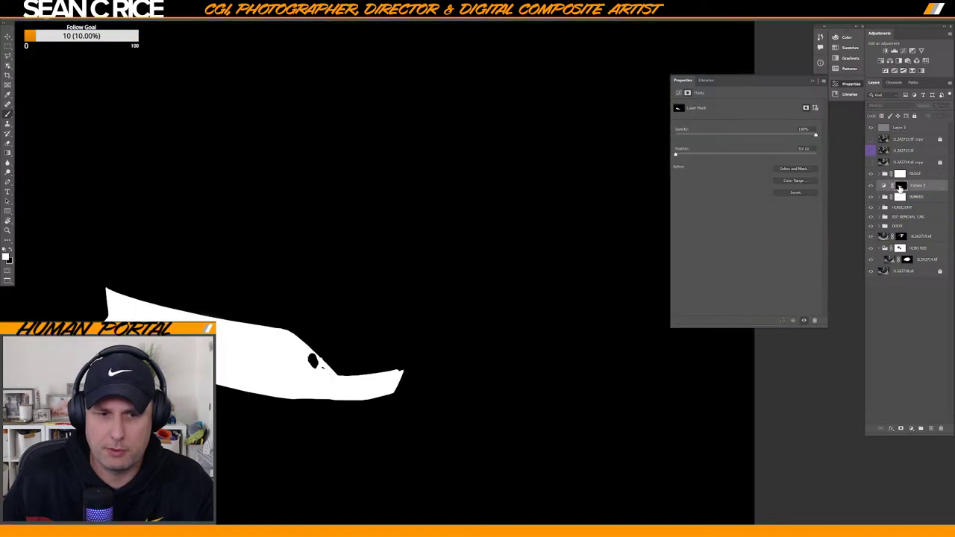
pyautogui.keyDown('alt'); pyautogui.click(899, 187); pyautogui.keyUp('alt')
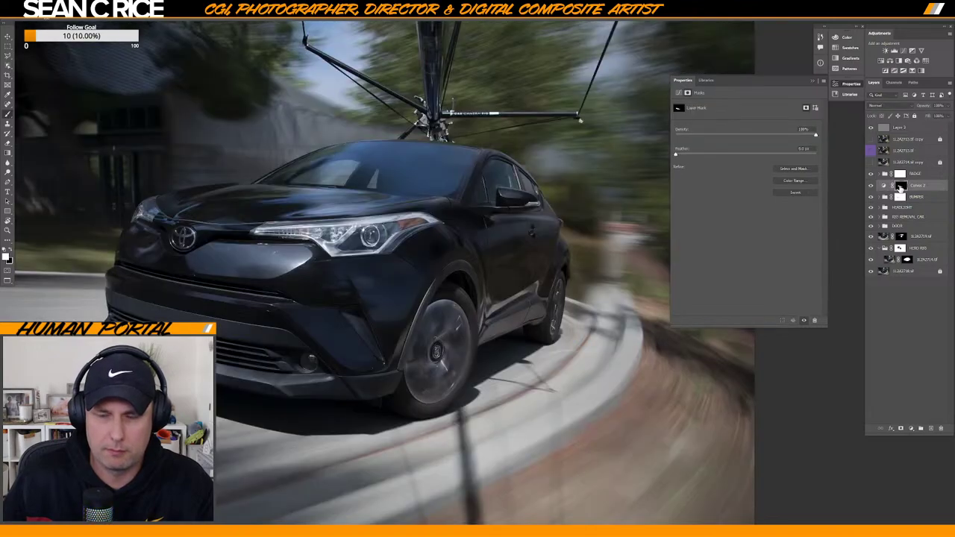
pyautogui.keyDown('ctrl'); pyautogui.click(900, 188); pyautogui.keyUp('ctrl')
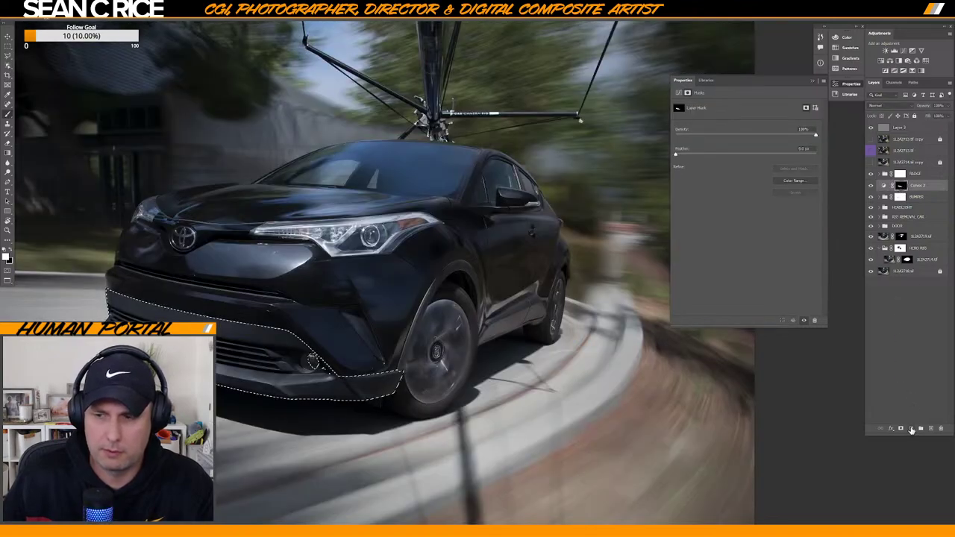
pyautogui.click(911, 428)
pyautogui.click(922, 318)
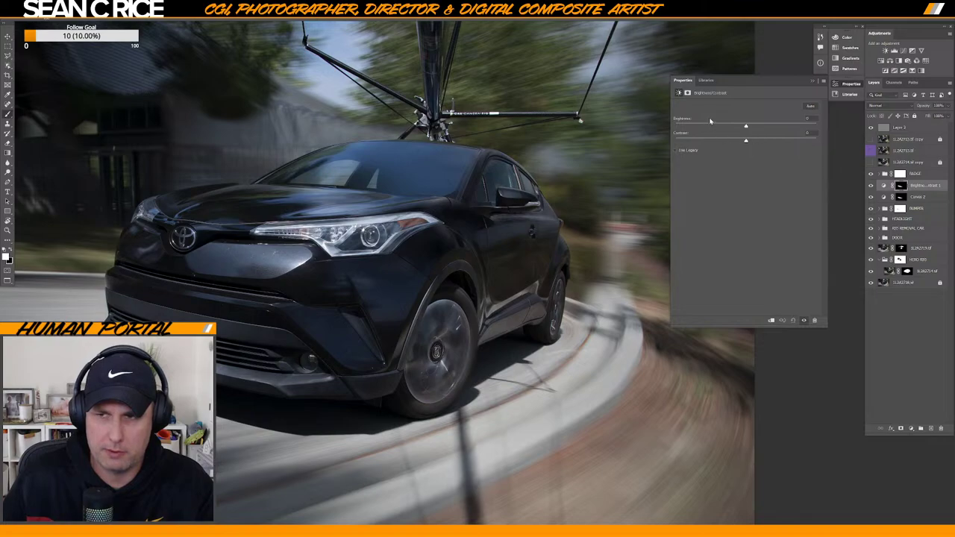
# Set the new adjustment's brightness to -75 and place it in its own group with a layer mask.
pyautogui.moveTo(710, 122); pyautogui.dragTo(711, 127)
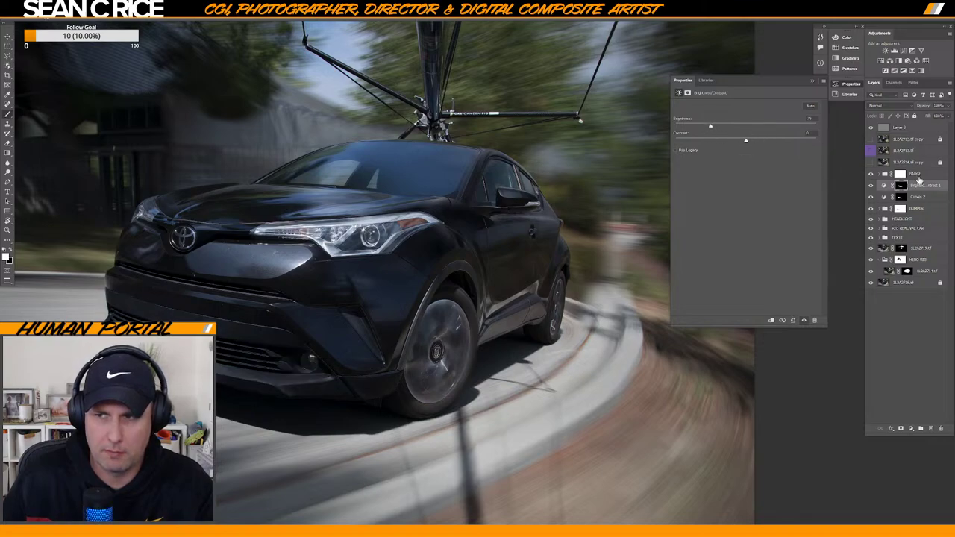
pyautogui.hotkey('ctrl', 'g')
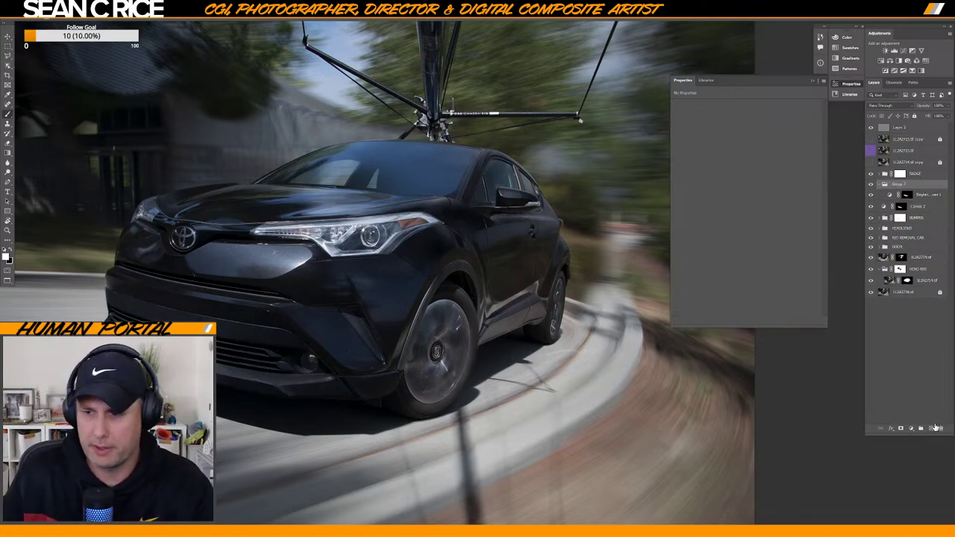
pyautogui.click(900, 428)
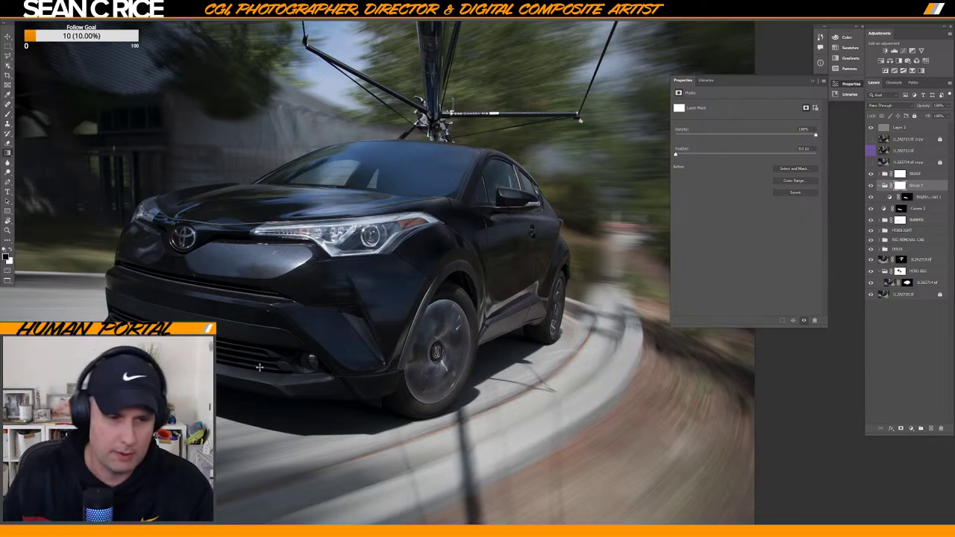
# Draw a gradient on the group's mask to limit the darkening to the car's front end, checking it with the mask overlay.
pyautogui.hotkey('ctrl', 'i')
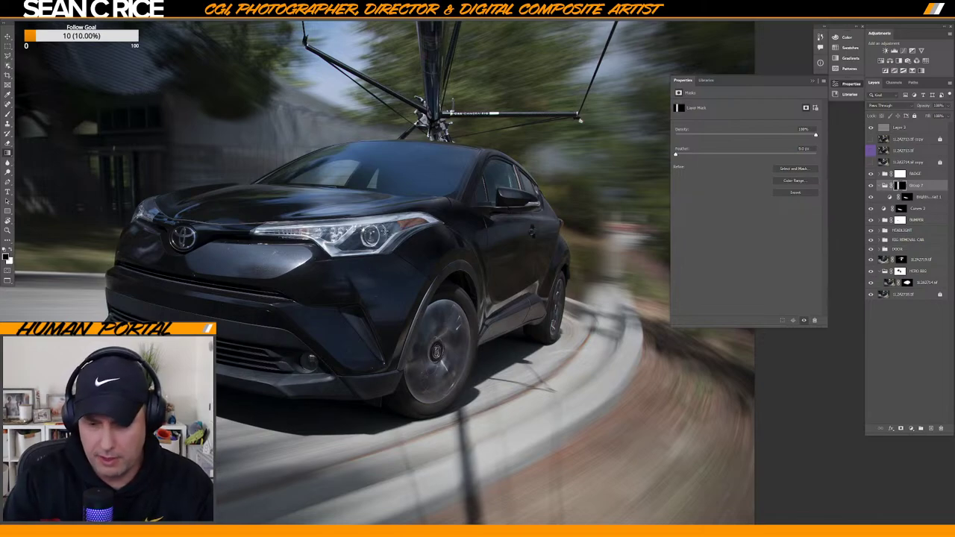
pyautogui.press('\\')
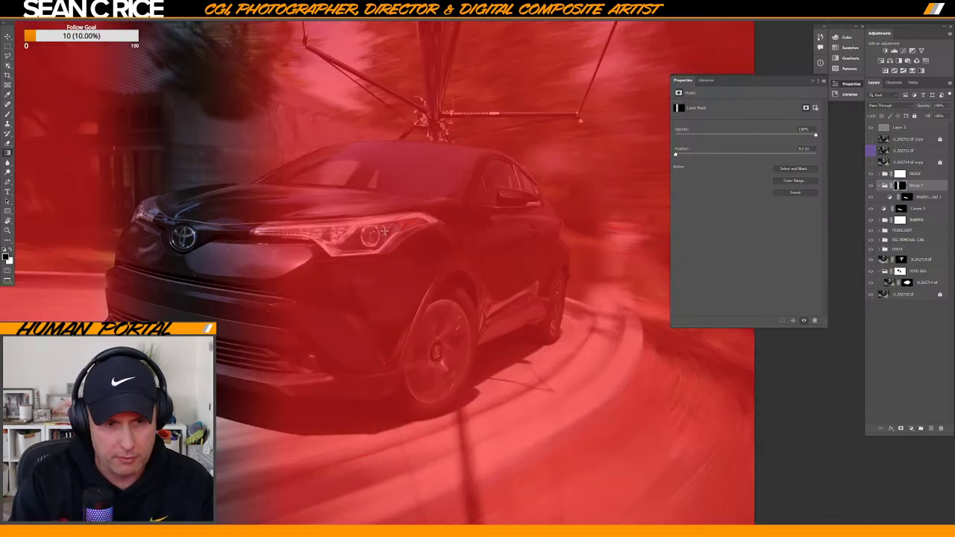
pyautogui.press('\\')
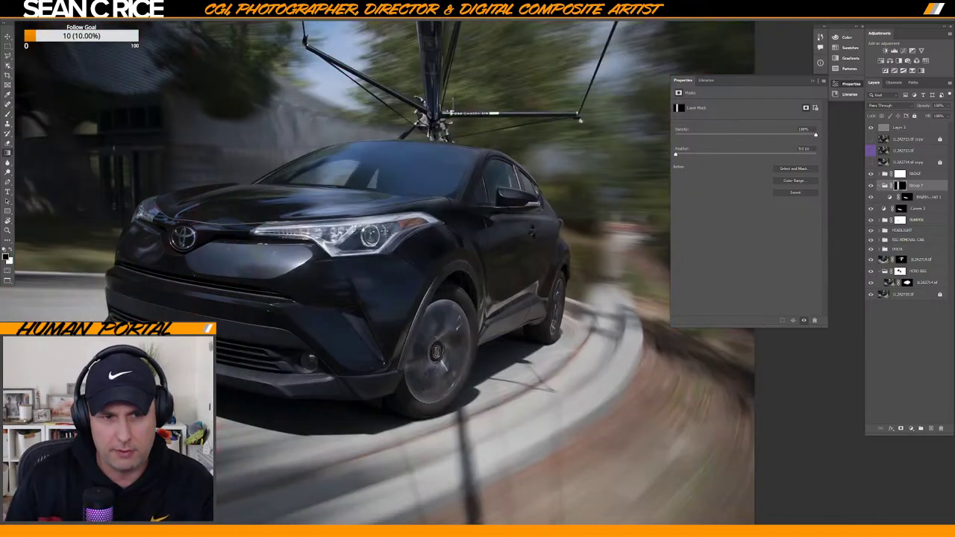
# Fine-tune the midpoint of the Curves 2 adjustment and set the Brightness/Contrast layer's brightness to -128.
pyautogui.click(884, 210)
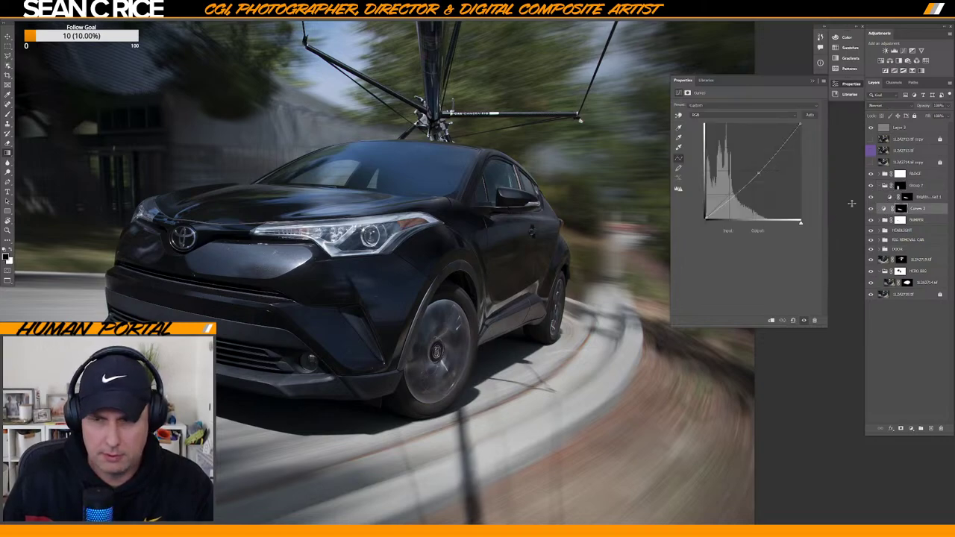
pyautogui.moveTo(757, 172); pyautogui.dragTo(755, 171)
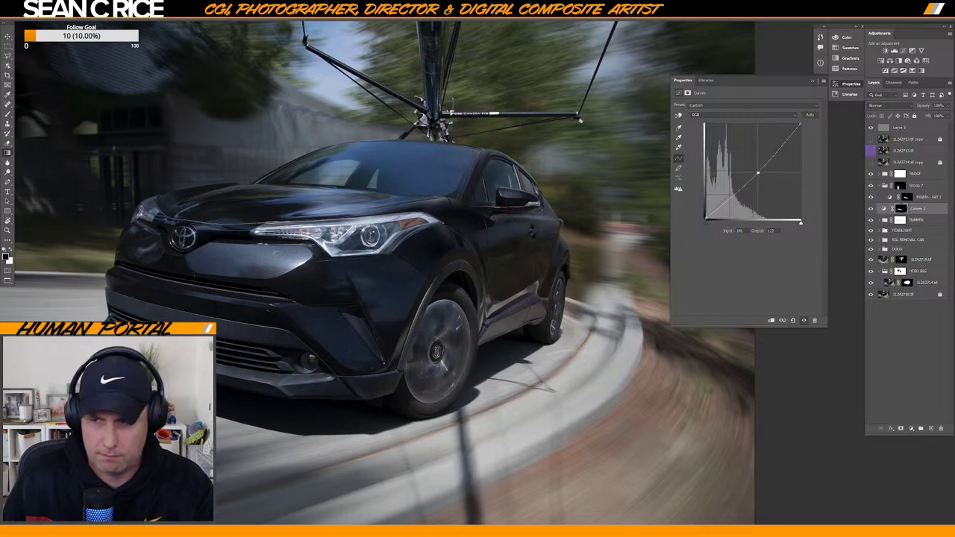
pyautogui.click(889, 197)
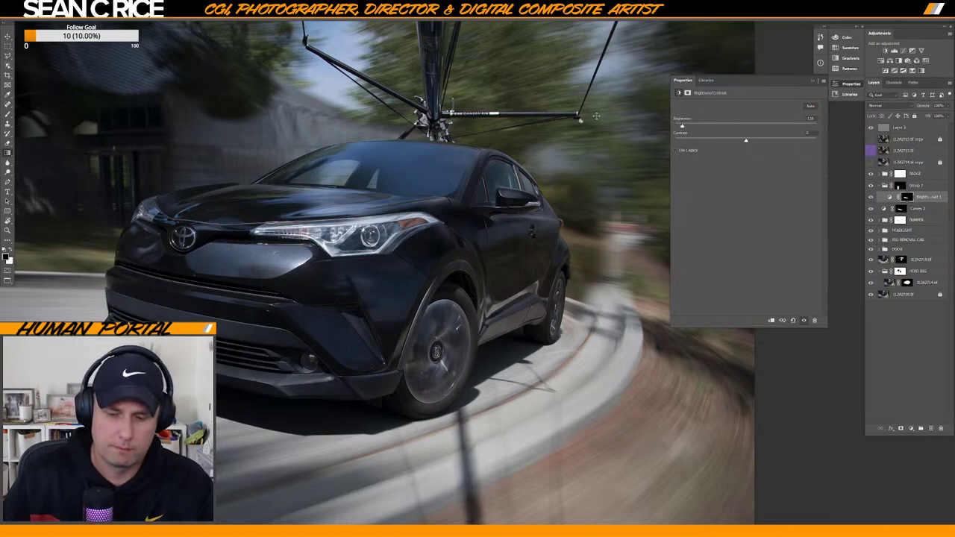
pyautogui.hotkey('ctrl', '-')
pyautogui.hotkey('ctrl', '-')
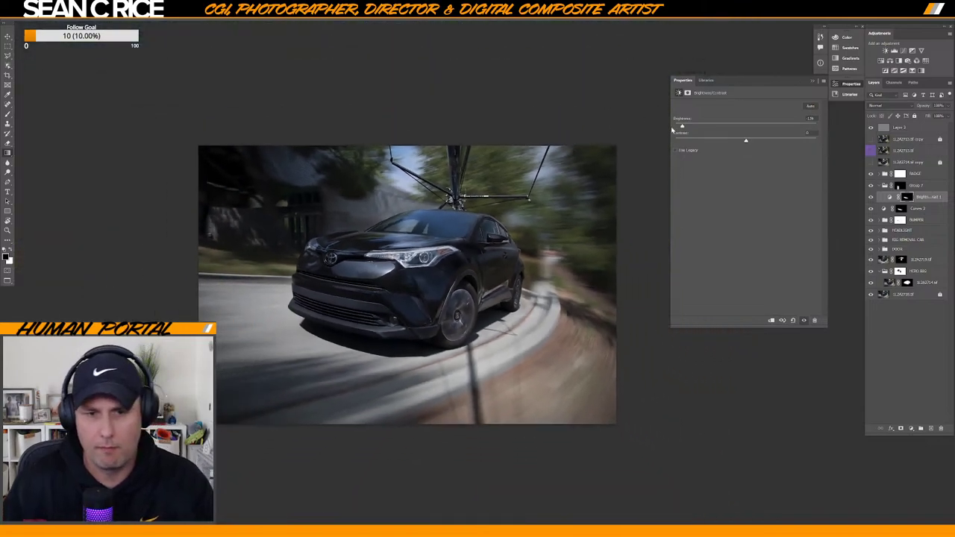
pyautogui.click(885, 210)
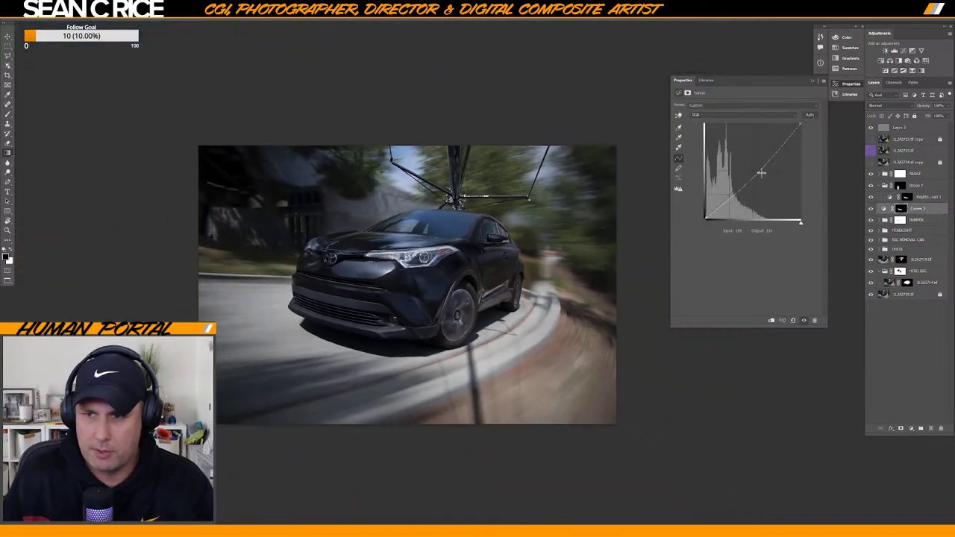
pyautogui.moveTo(756, 170); pyautogui.dragTo(760, 171)
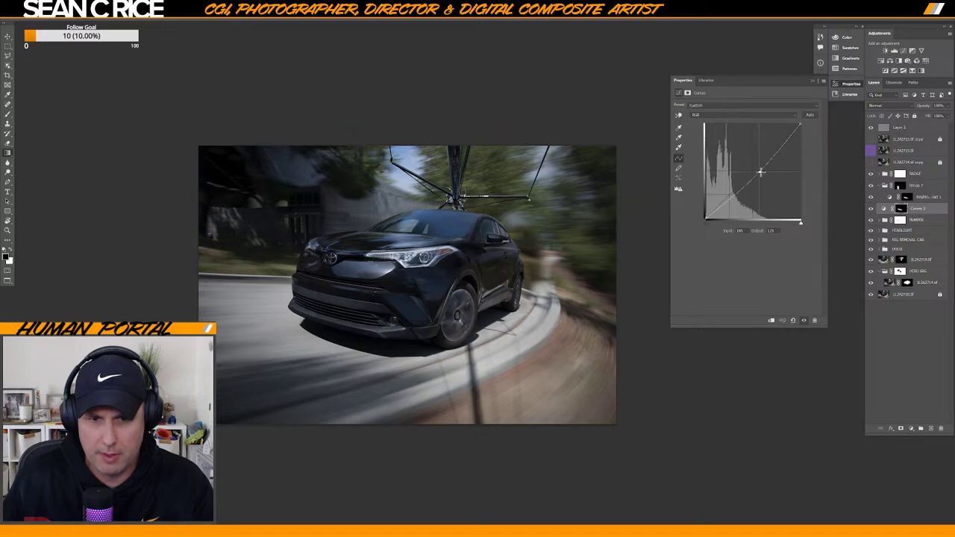
pyautogui.click(905, 200)
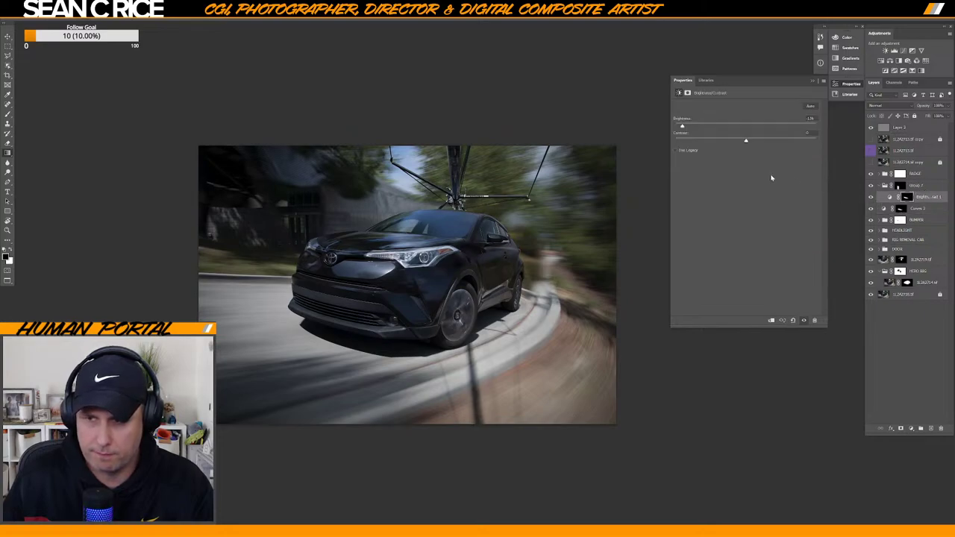
pyautogui.moveTo(681, 127)
pyautogui.mouseDown()
pyautogui.moveTo(699, 127)
pyautogui.moveTo(672, 131)
pyautogui.moveTo(753, 129)
pyautogui.moveTo(687, 132)
pyautogui.mouseUp()
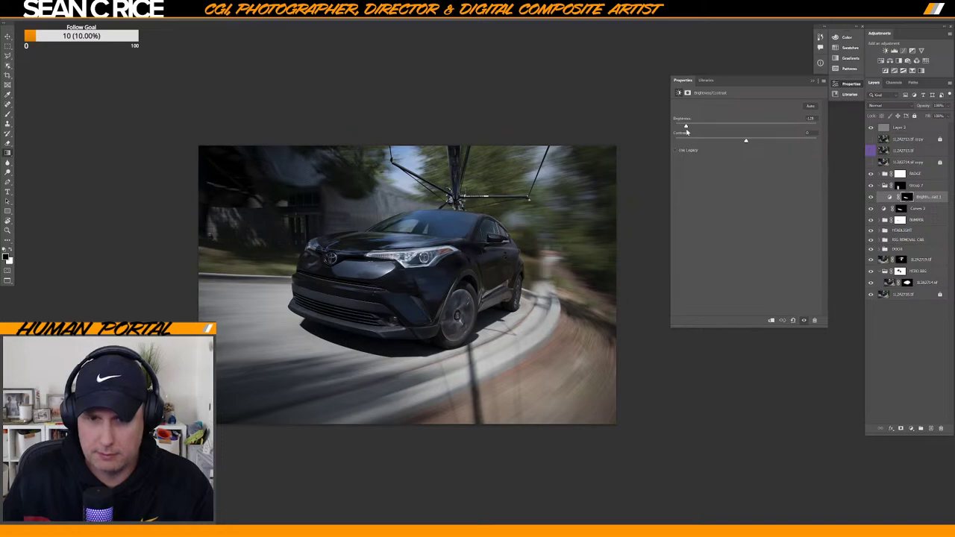
# Group the masked Brightness/Contrast group with the Curves 2 layer and name the new group BUMPER ADJS.
pyautogui.press('Delete')
pyautogui.click(925, 198)
pyautogui.press('Delete')
pyautogui.scroll(-1, 514, 379)
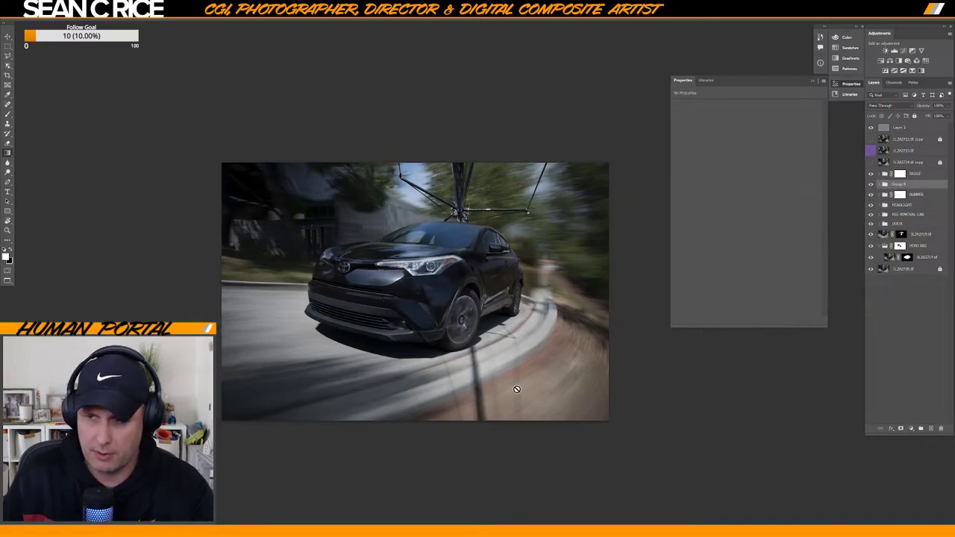
pyautogui.doubleClick(897, 183)
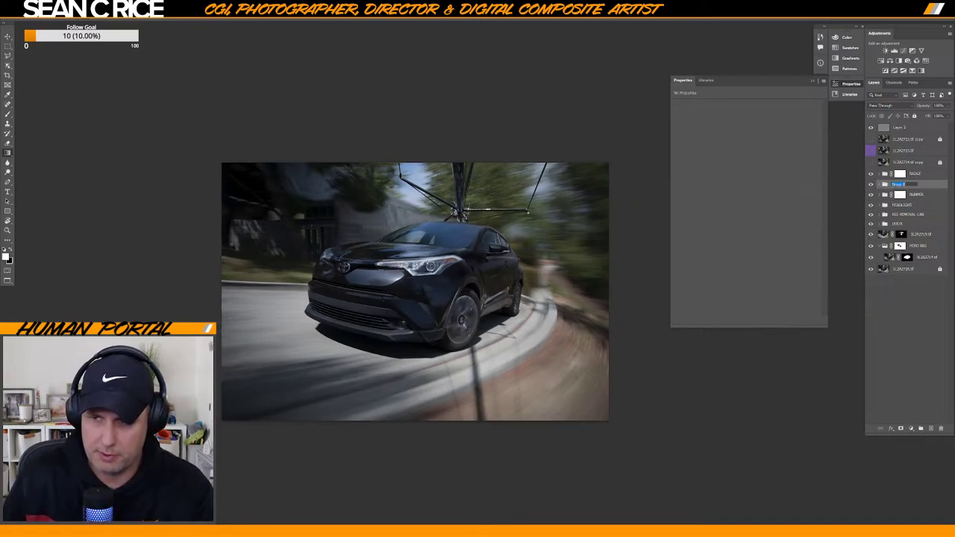
pyautogui.write('BUMPER ADD')
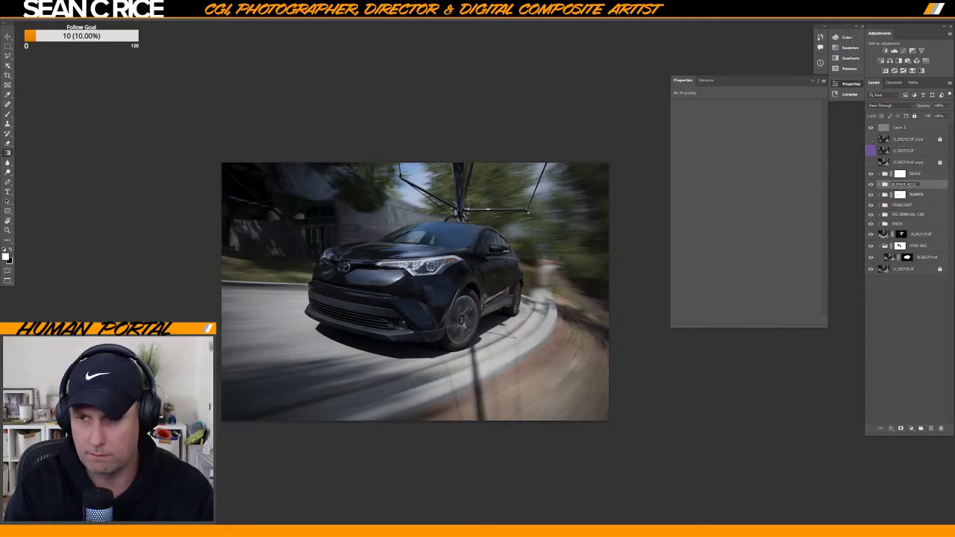
pyautogui.press('Return')
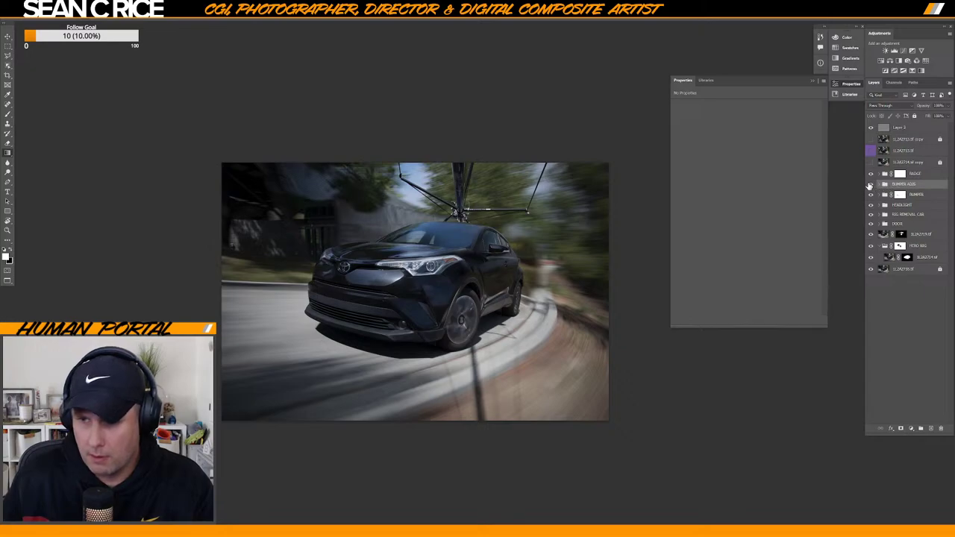
# Toggle the BUMPER ADJS and BUMPER groups off and on to compare the bumper before and after retouching.
pyautogui.click(869, 185)
pyautogui.click(870, 185)
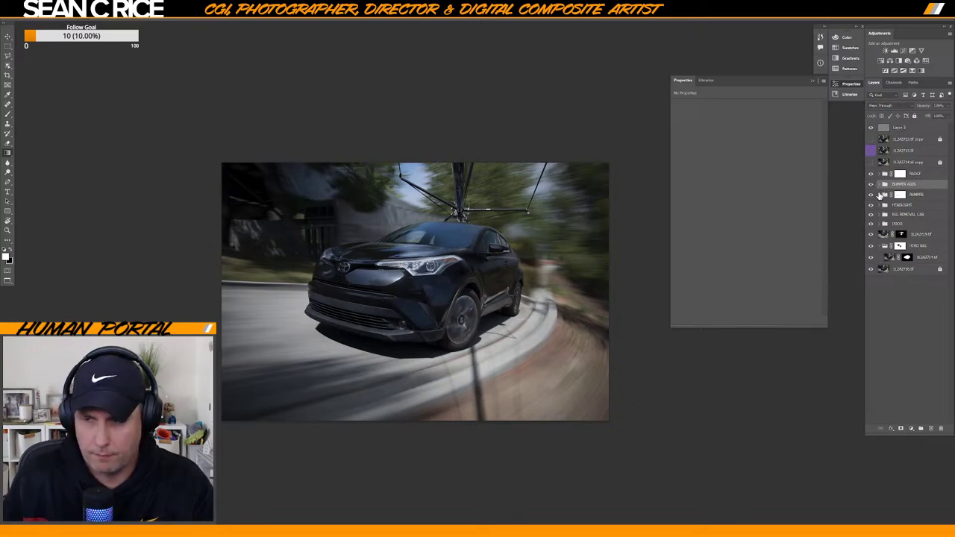
pyautogui.click(870, 185)
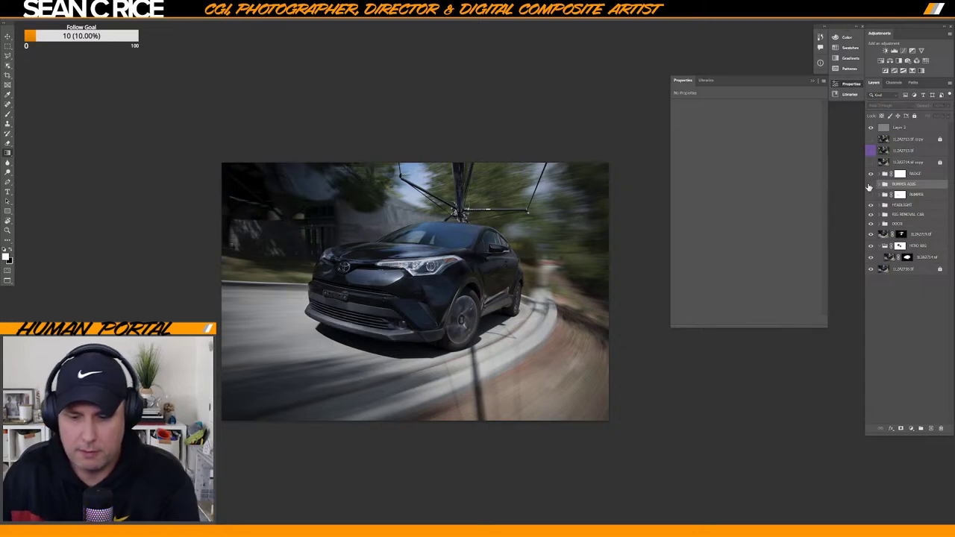
pyautogui.hotkey('ctrl', '-')
pyautogui.hotkey('ctrl', '+')
pyautogui.hotkey('ctrl', '+')
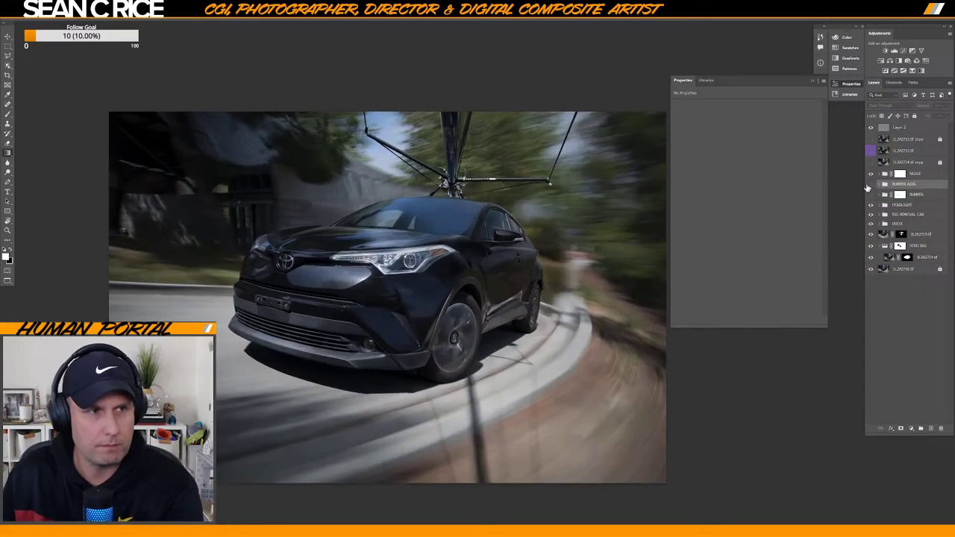
pyautogui.click(869, 185)
pyautogui.click(870, 185)
pyautogui.click(870, 185)
pyautogui.click(869, 185)
pyautogui.click(869, 185)
pyautogui.moveTo(870, 184); pyautogui.dragTo(870, 195)
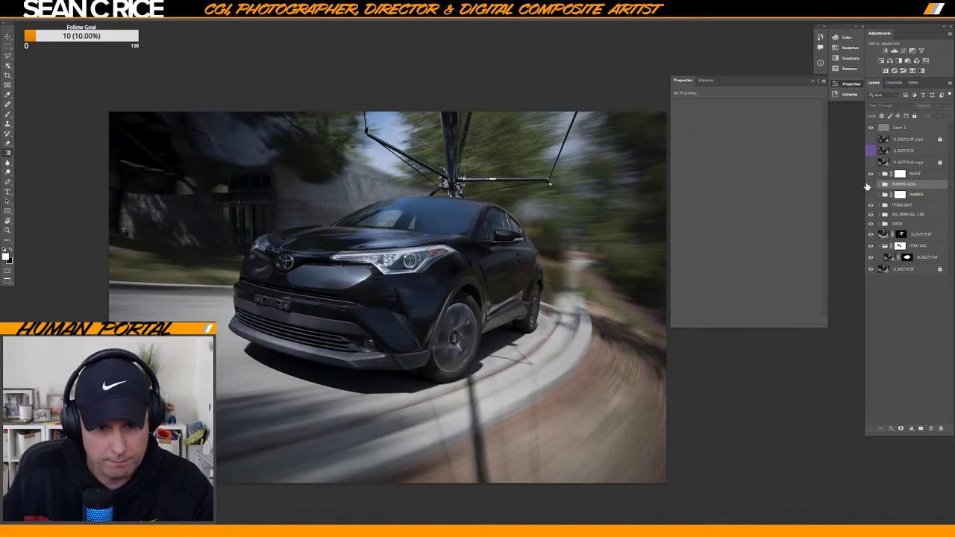
# Move the BADGE group into the BUMPER group and make both bumper groups visible.
pyautogui.hotkey('ctrl', 'z')
pyautogui.click(870, 182)
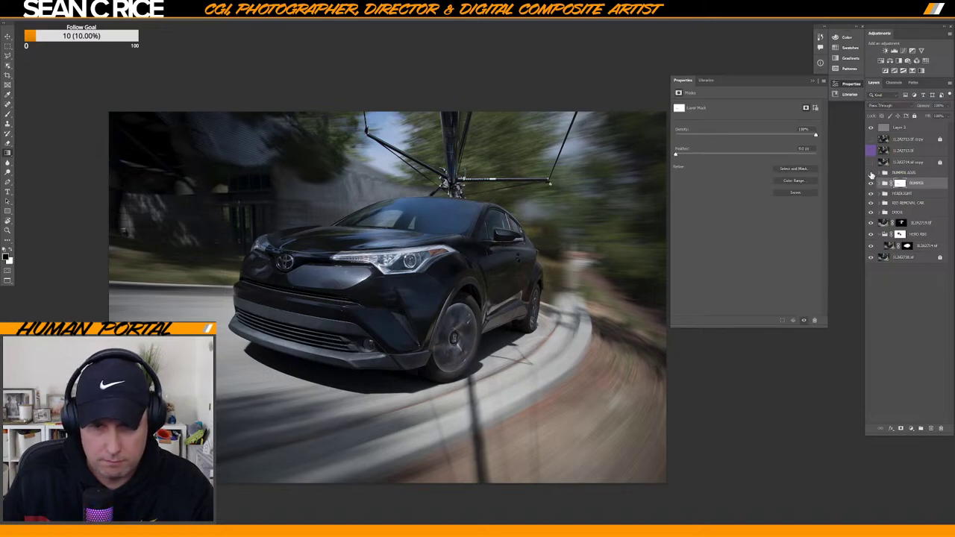
pyautogui.click(870, 173)
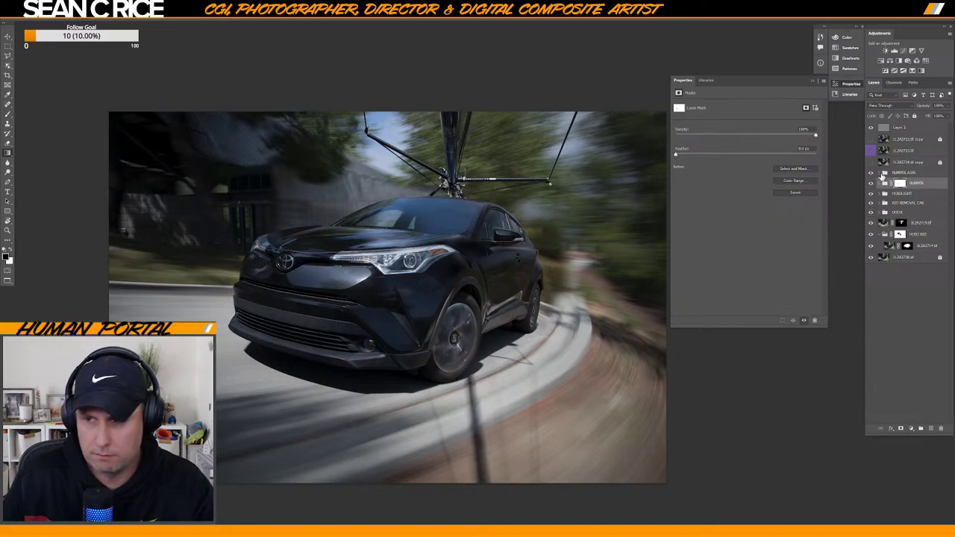
# Adjust the black point of the Curves 2 layer inside the BUMPER ADJS group, and collapse the group.
pyautogui.click(878, 173)
pyautogui.click(891, 196)
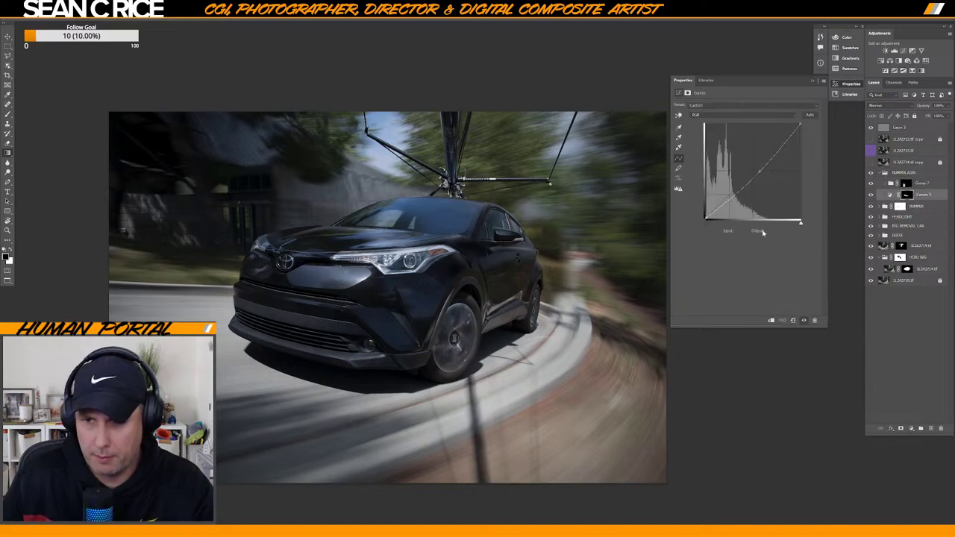
pyautogui.moveTo(706, 222); pyautogui.dragTo(704, 218)
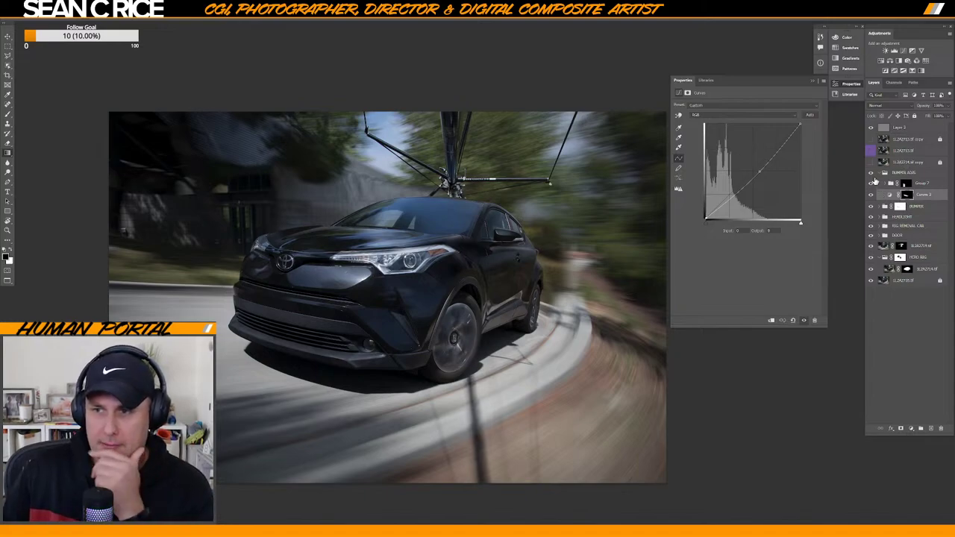
pyautogui.click(879, 174)
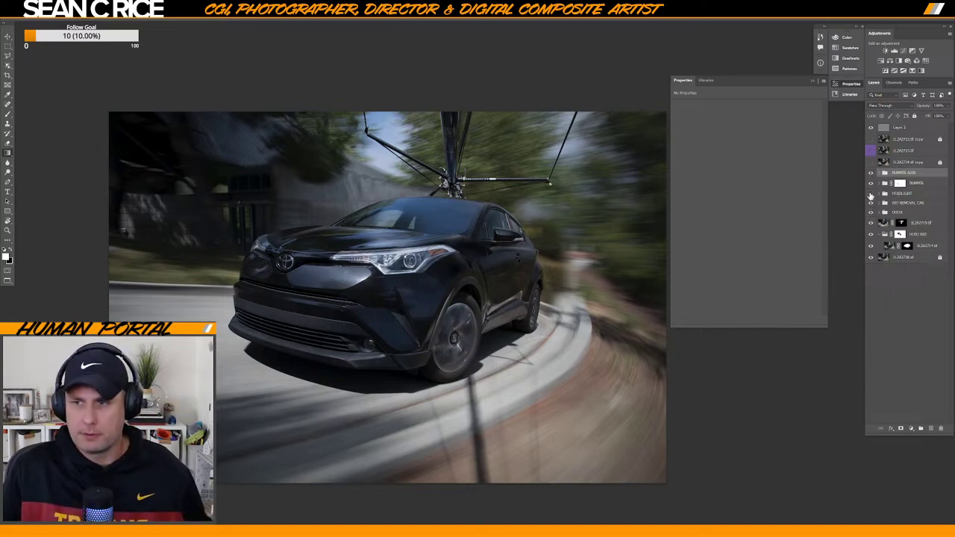
# Hide all retouching layers above the base photo and compare the image with the lowest masked group off and on.
pyautogui.click(879, 234)
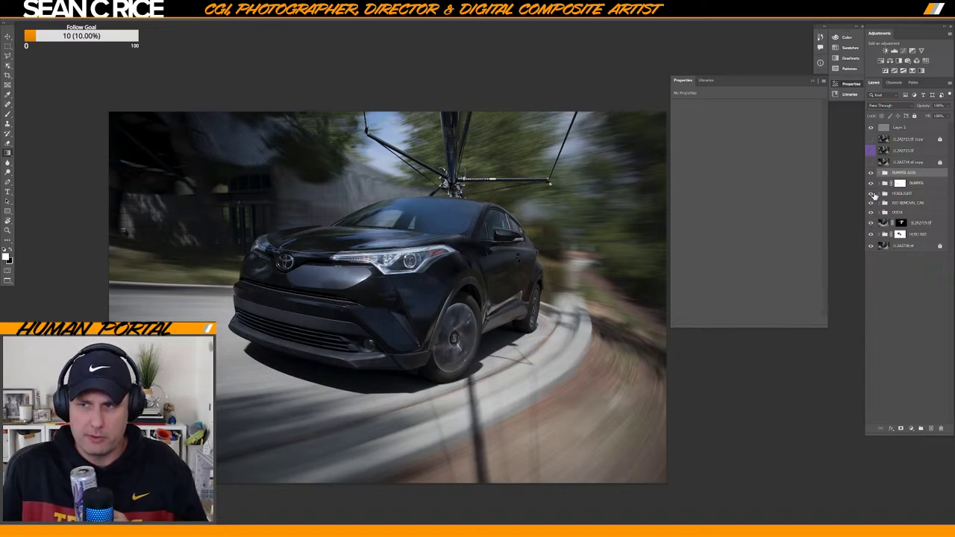
pyautogui.moveTo(871, 173); pyautogui.dragTo(869, 235)
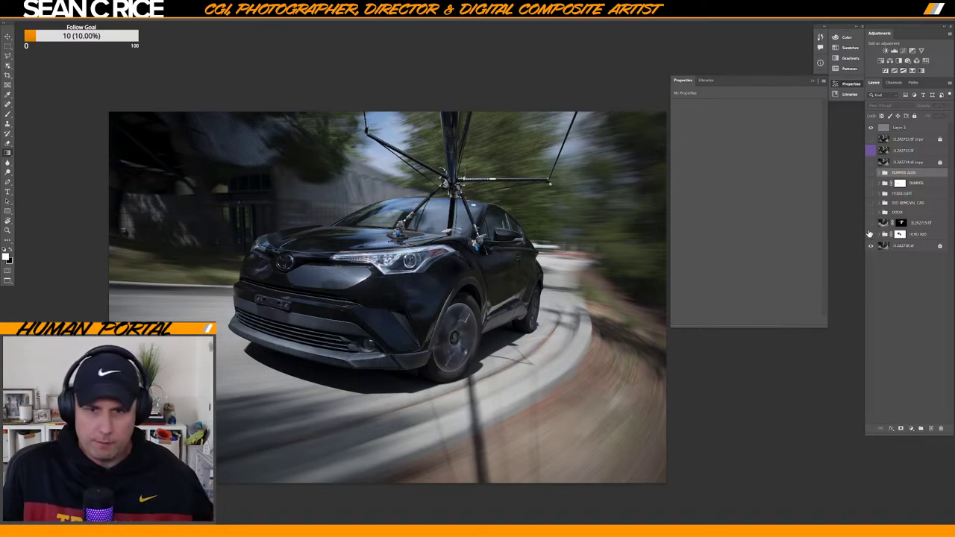
pyautogui.click(870, 235)
pyautogui.click(871, 235)
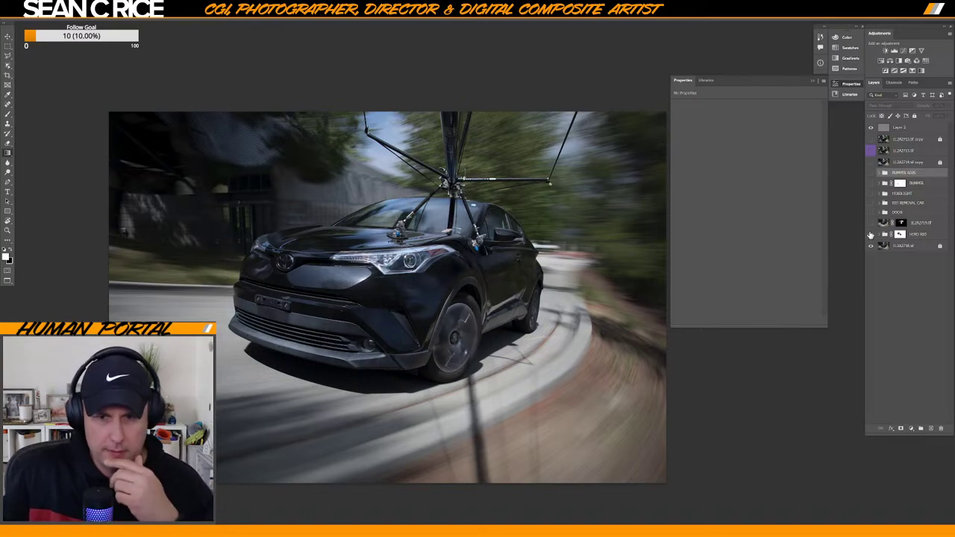
pyautogui.click(870, 235)
pyautogui.click(870, 234)
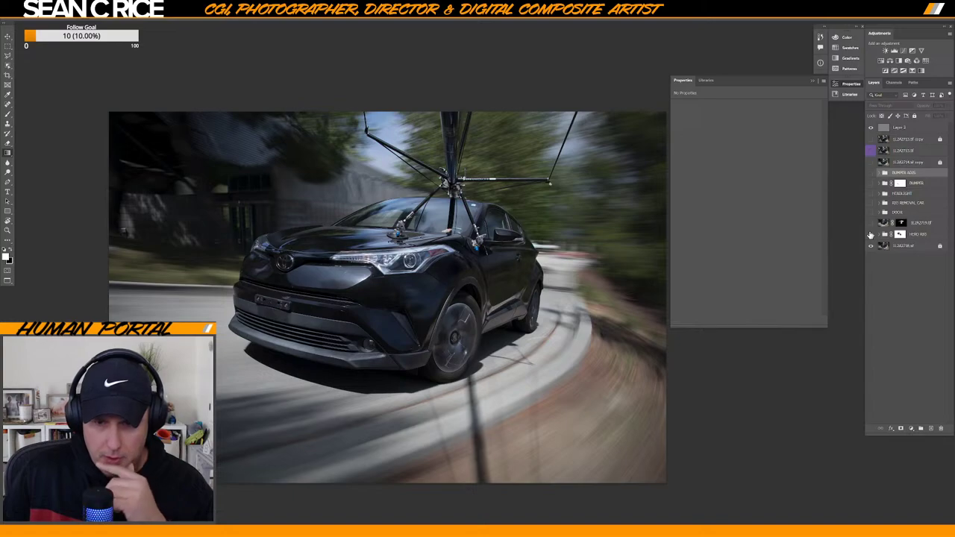
pyautogui.click(869, 234)
pyautogui.click(870, 234)
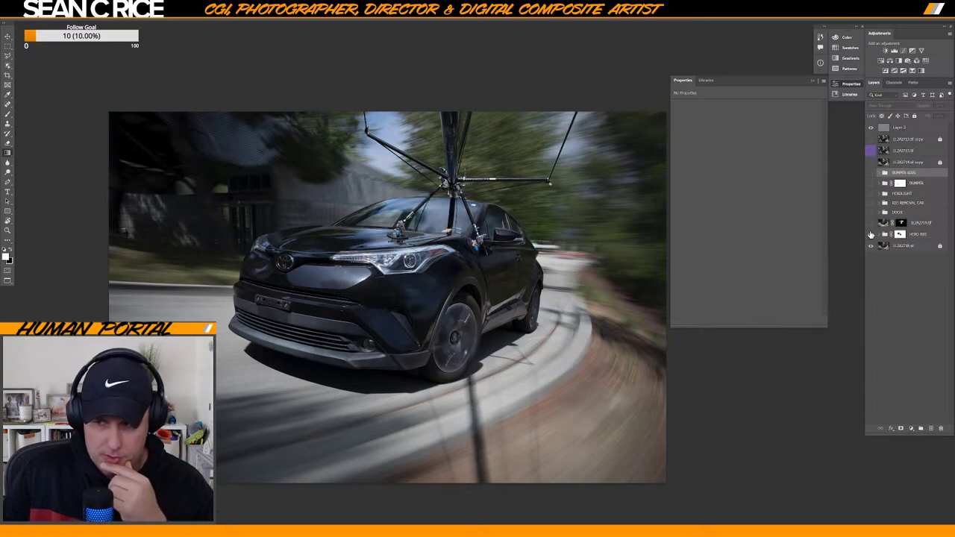
pyautogui.click(869, 235)
# Toggle the masked photo layer directly above the lowest group on and off to examine what it contributes to the composite.
pyautogui.click(869, 224)
pyautogui.click(870, 224)
pyautogui.click(869, 225)
pyautogui.click(870, 224)
pyautogui.click(869, 224)
pyautogui.click(870, 224)
pyautogui.click(870, 225)
pyautogui.click(870, 224)
pyautogui.click(870, 225)
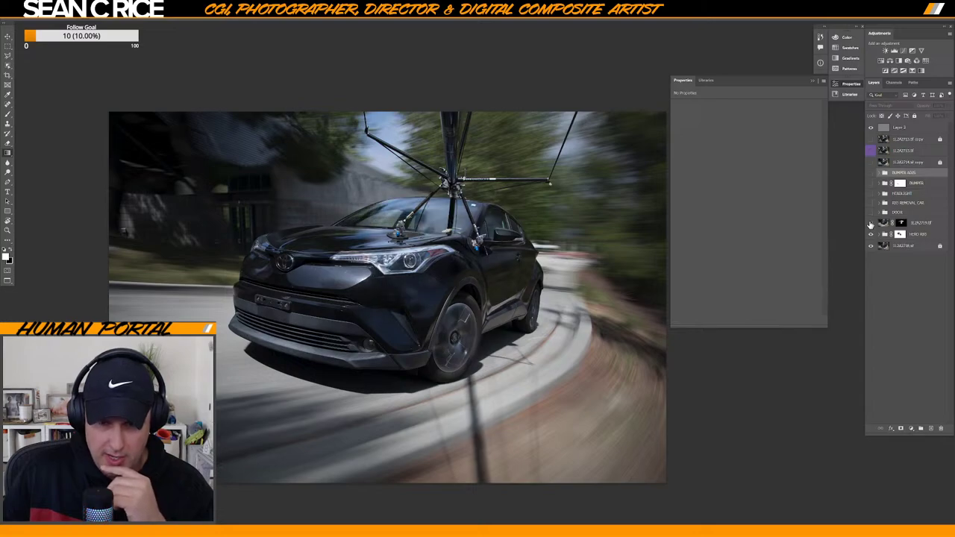
pyautogui.click(870, 224)
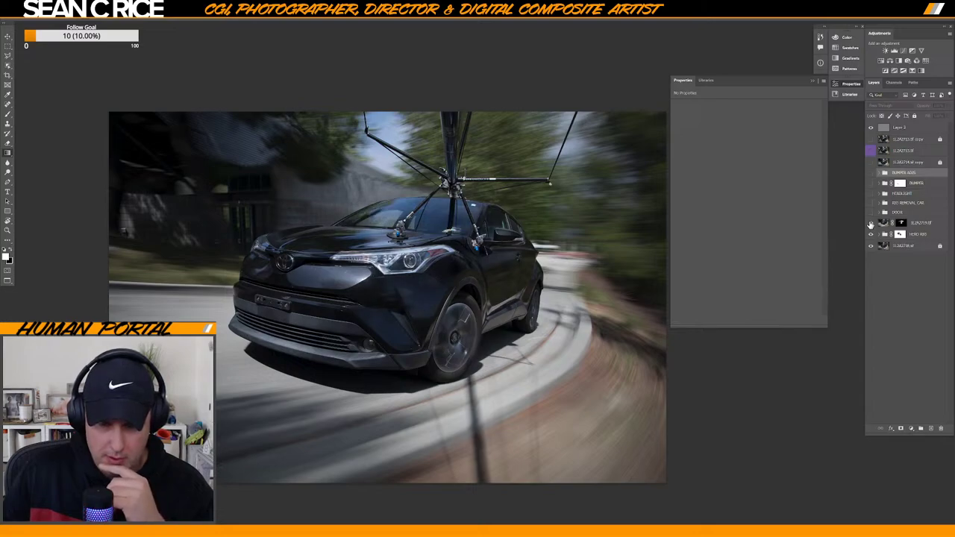
pyautogui.click(870, 224)
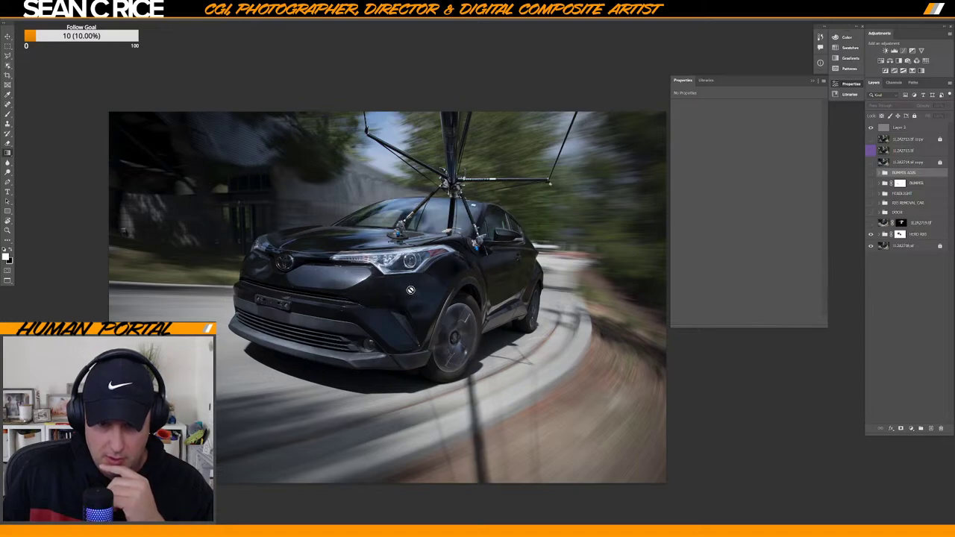
# Make the masked photo layer visible and compare the image with the group directly above it off and on.
pyautogui.click(870, 223)
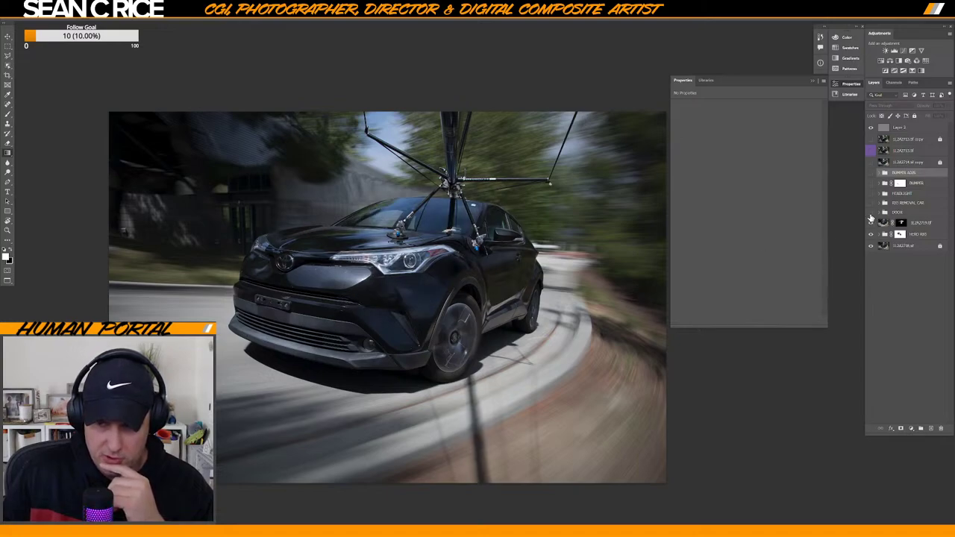
pyautogui.click(870, 213)
pyautogui.click(869, 214)
pyautogui.click(870, 214)
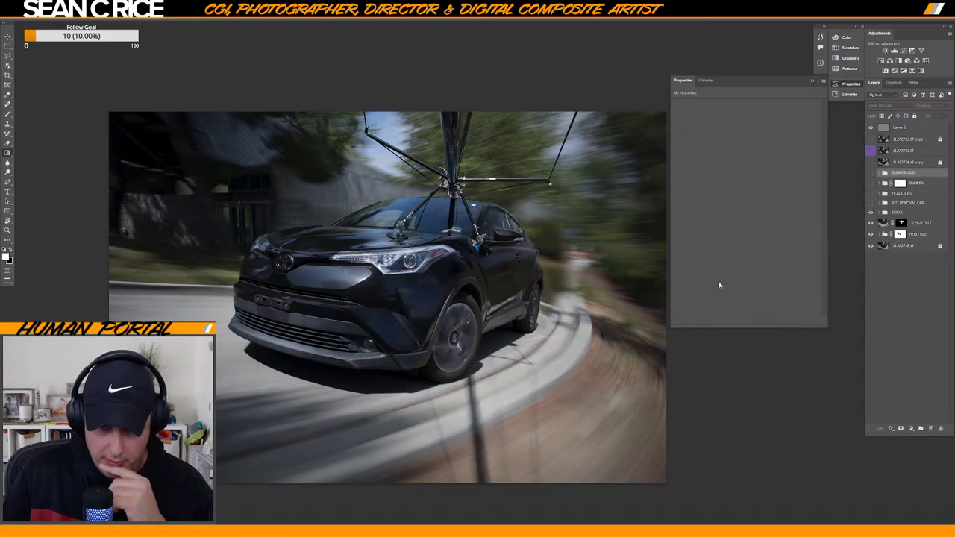
pyautogui.click(869, 214)
pyautogui.click(869, 214)
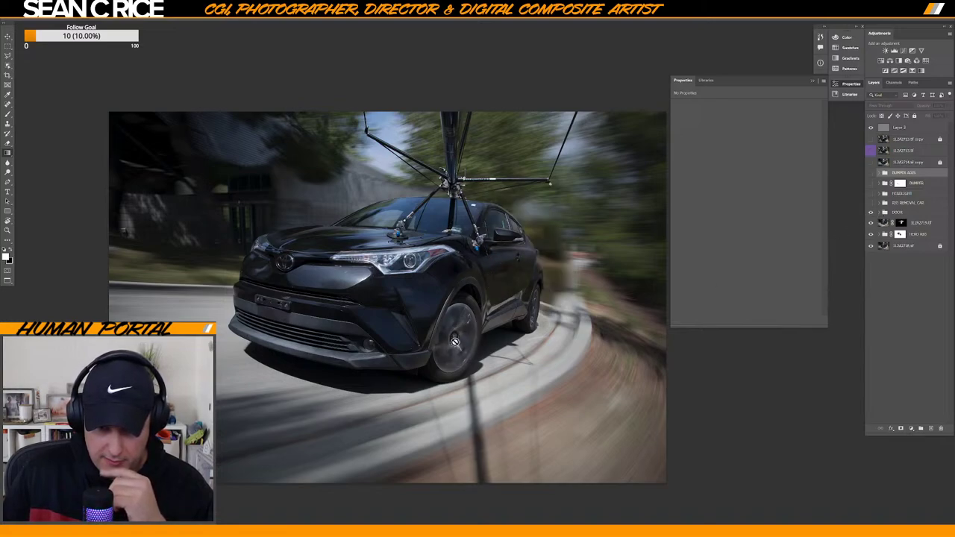
pyautogui.click(870, 214)
pyautogui.click(870, 214)
pyautogui.click(870, 214)
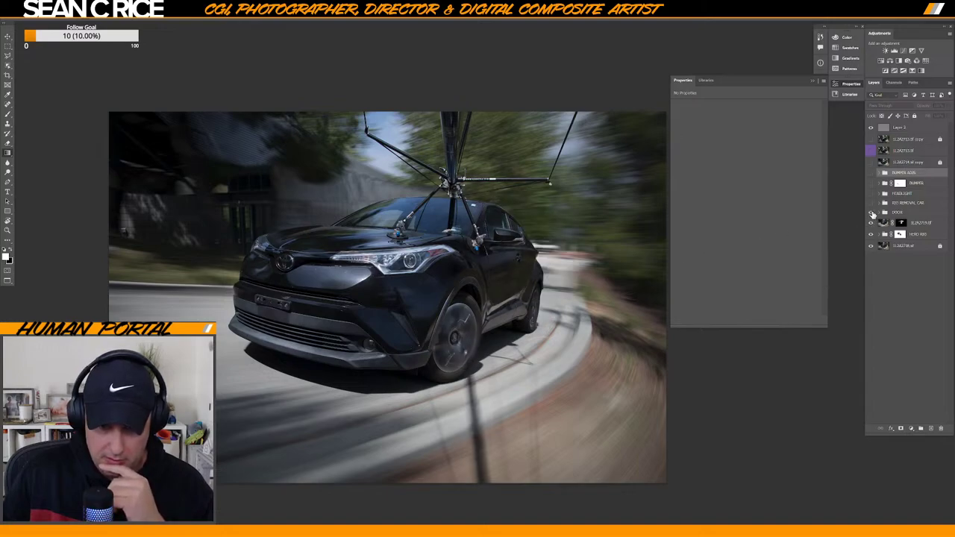
pyautogui.click(871, 213)
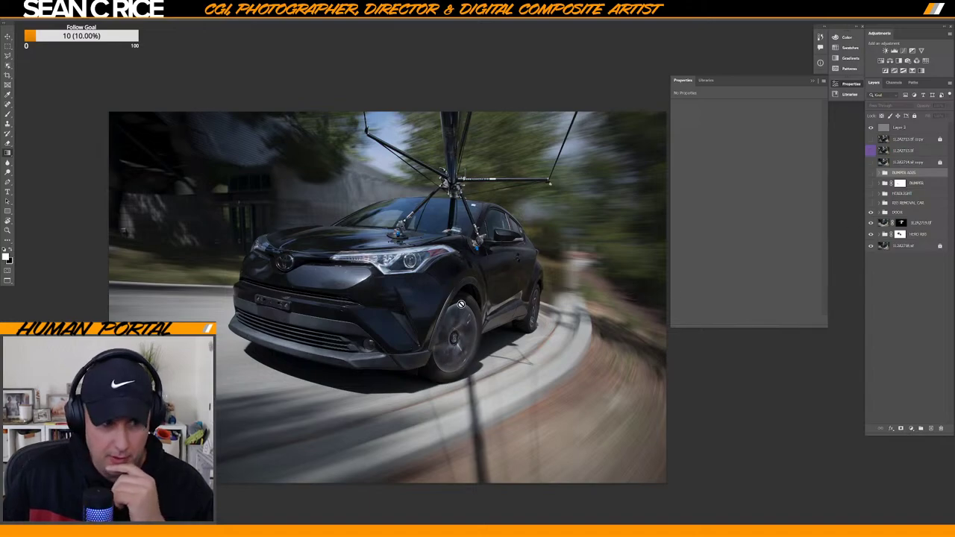
# Compare the car with the RIG REMOVAL CAR group off and on, leaving it and the HEADLIGHT group visible.
pyautogui.click(871, 204)
pyautogui.click(871, 204)
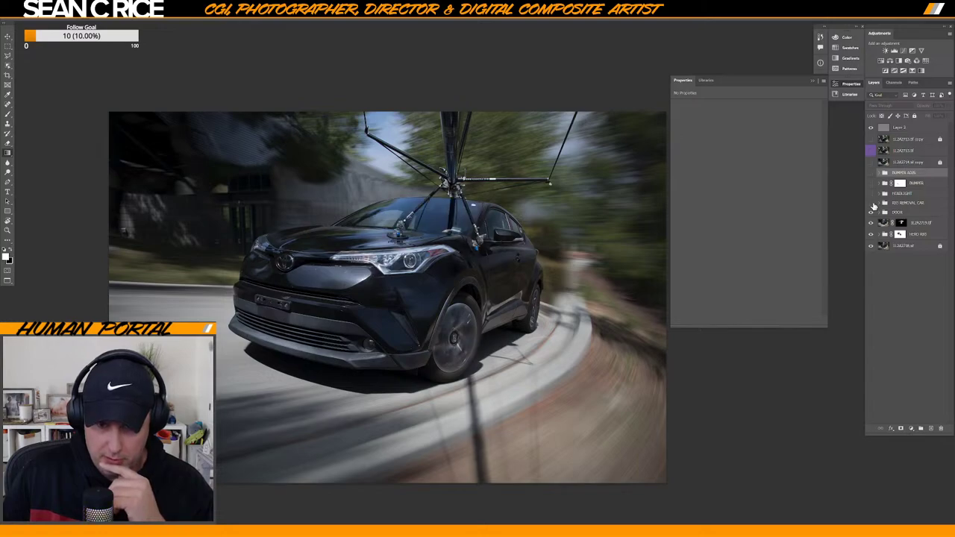
pyautogui.click(871, 203)
pyautogui.click(871, 204)
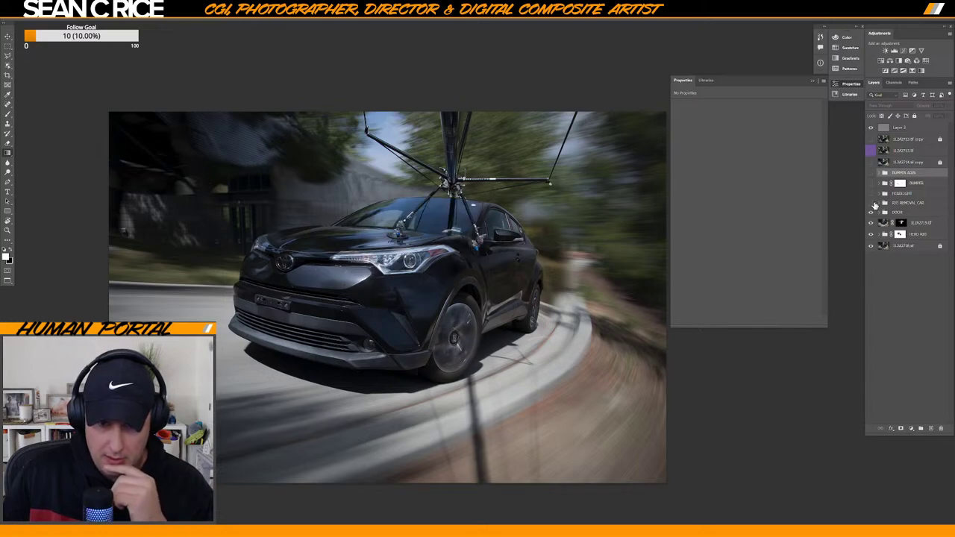
pyautogui.click(871, 204)
pyautogui.click(871, 204)
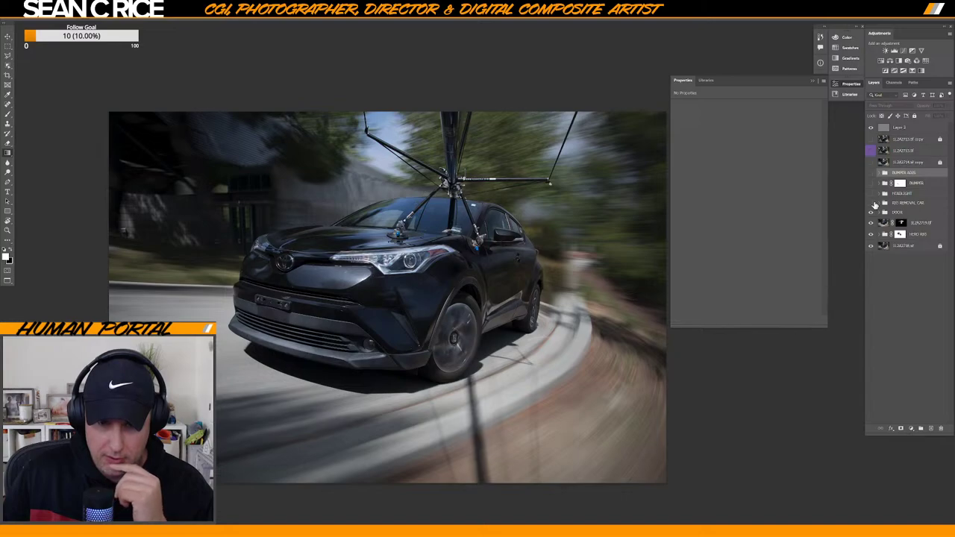
pyautogui.click(871, 204)
pyautogui.click(871, 203)
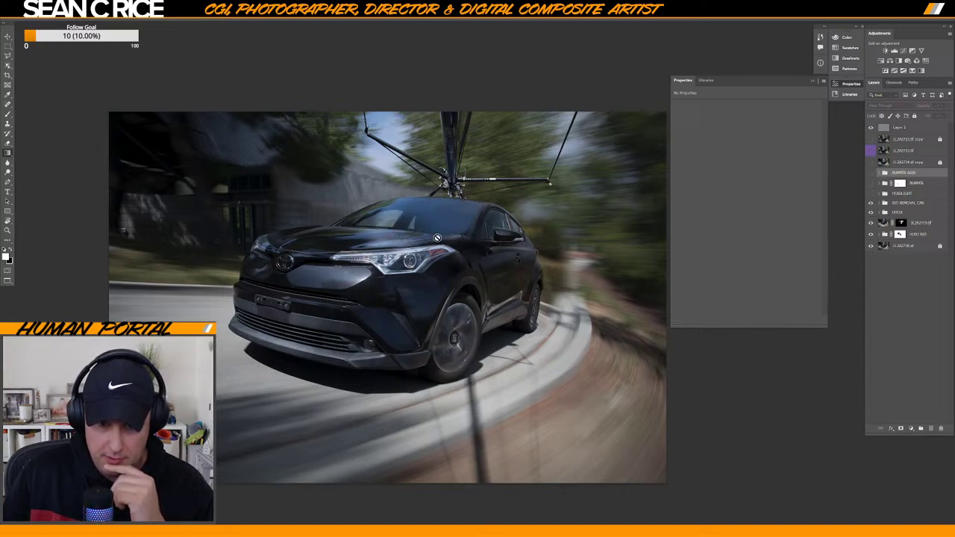
pyautogui.click(870, 203)
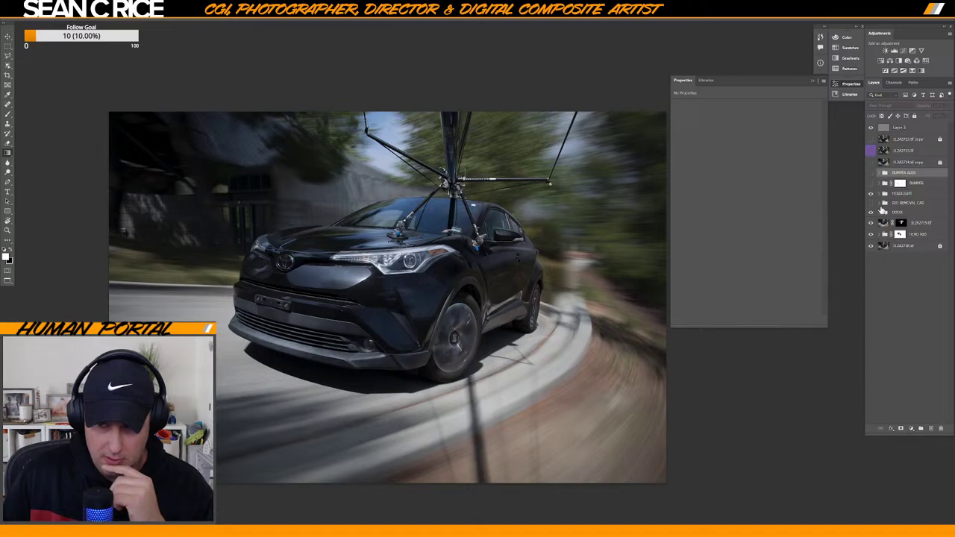
pyautogui.click(871, 203)
# Make the masked BUMPER group visible and toggle it to examine its effect on the badge and front bumper.
pyautogui.click(871, 183)
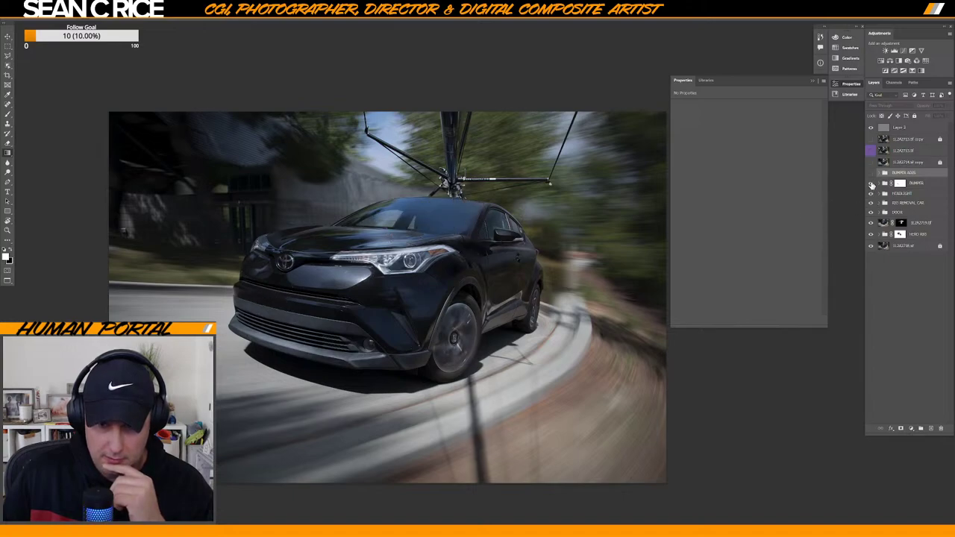
pyautogui.click(871, 185)
pyautogui.click(871, 184)
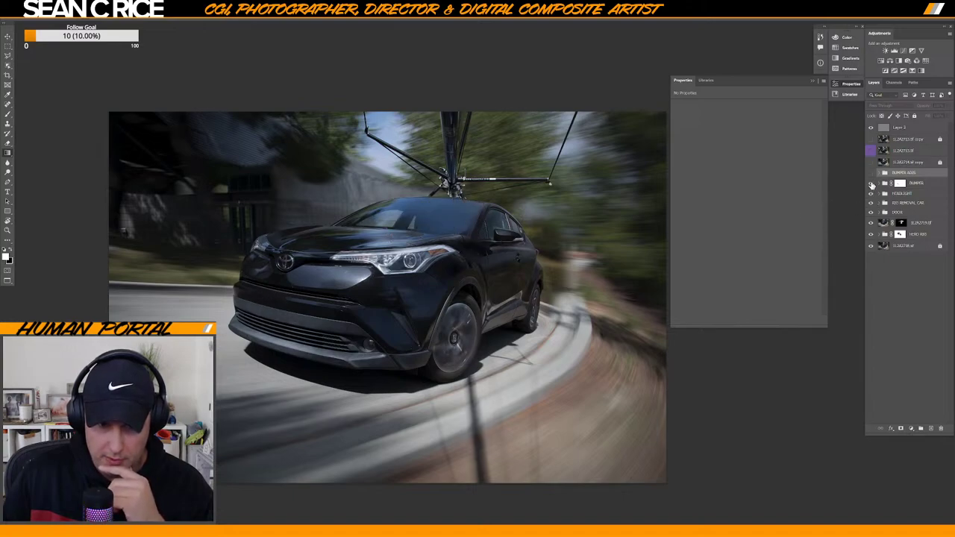
pyautogui.click(871, 184)
pyautogui.click(871, 184)
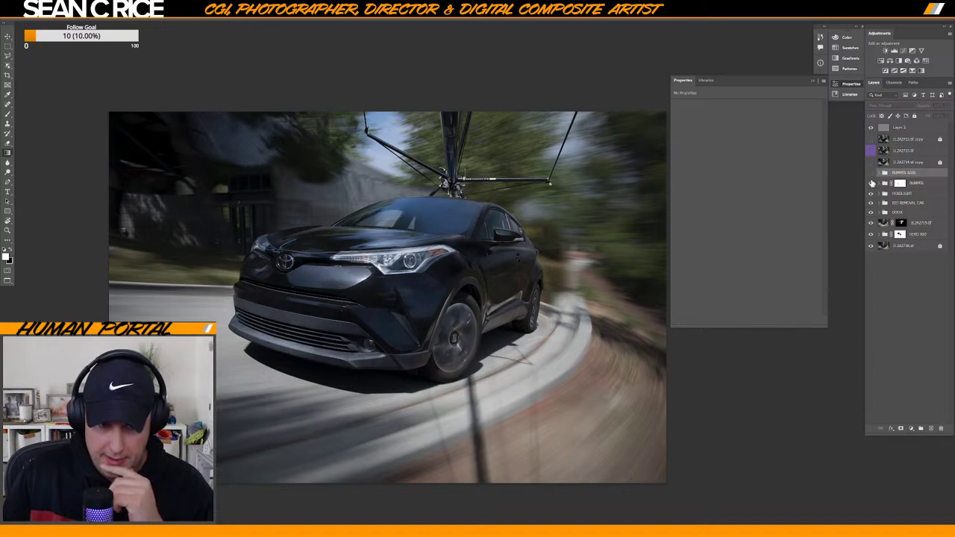
# Show the BUMPER ADJS group, inspect the curve of its Curves layer, and compare the bumper with the group off and on.
pyautogui.click(870, 173)
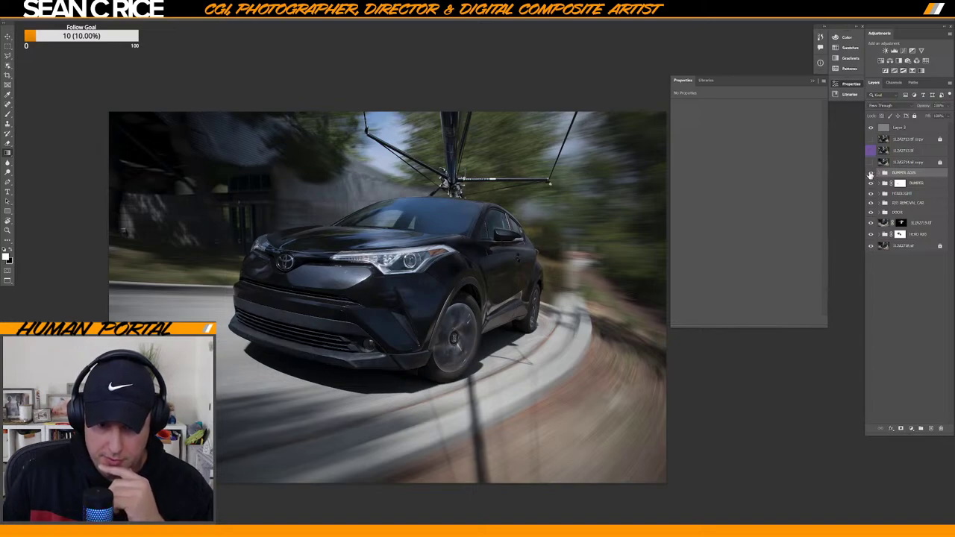
pyautogui.click(878, 174)
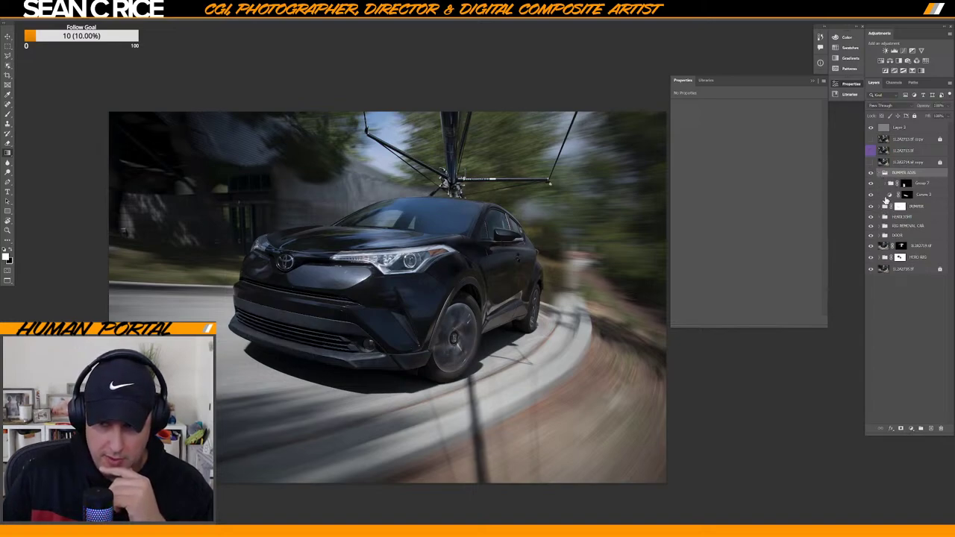
pyautogui.click(889, 195)
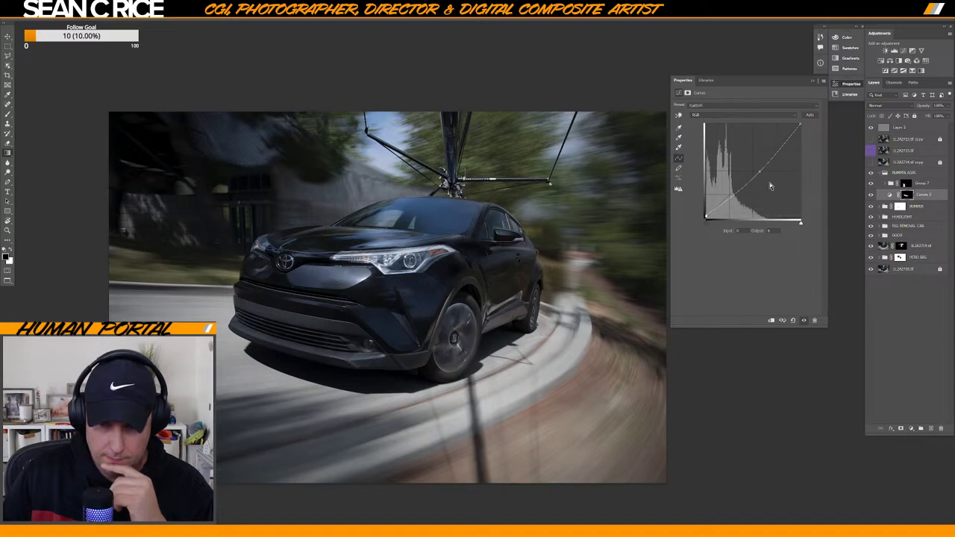
pyautogui.click(872, 173)
pyautogui.click(871, 175)
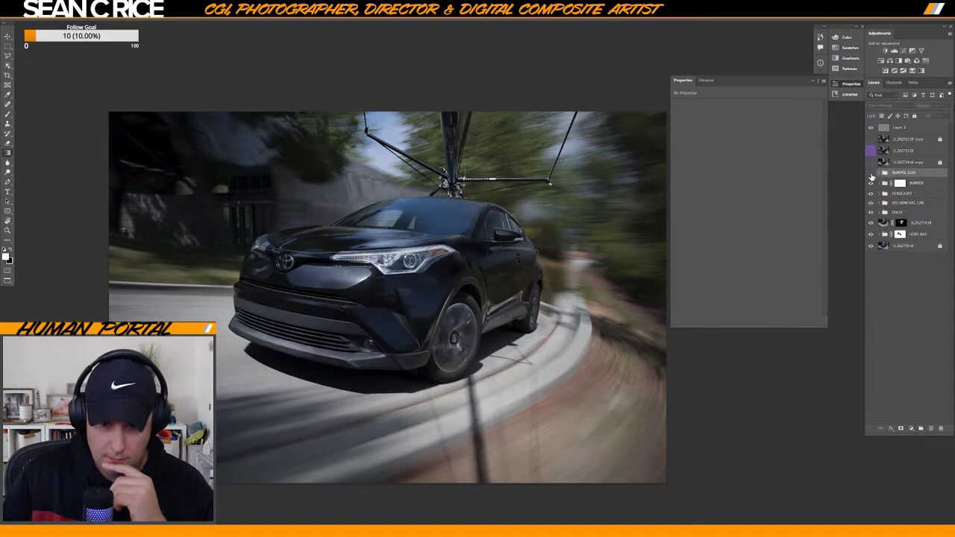
pyautogui.click(871, 174)
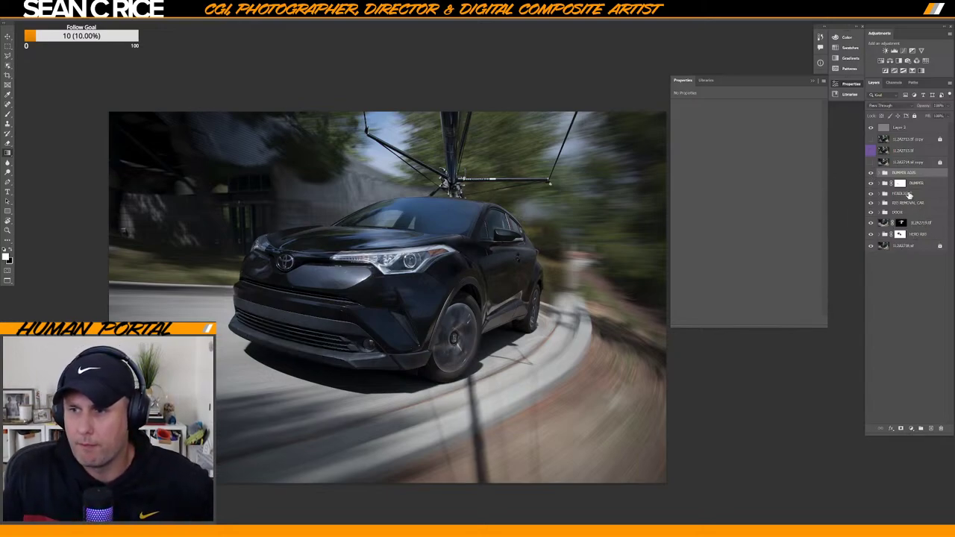
# Select the masked photo layer above the lowest group and toggle its visibility to recheck its contribution to the full composite.
pyautogui.click(921, 224)
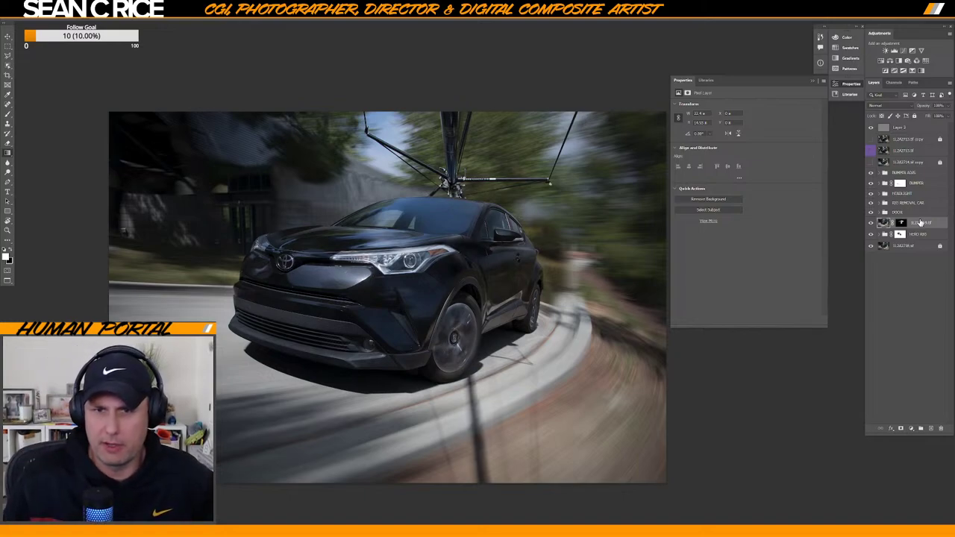
pyautogui.click(870, 224)
pyautogui.click(870, 223)
pyautogui.click(870, 224)
pyautogui.click(869, 223)
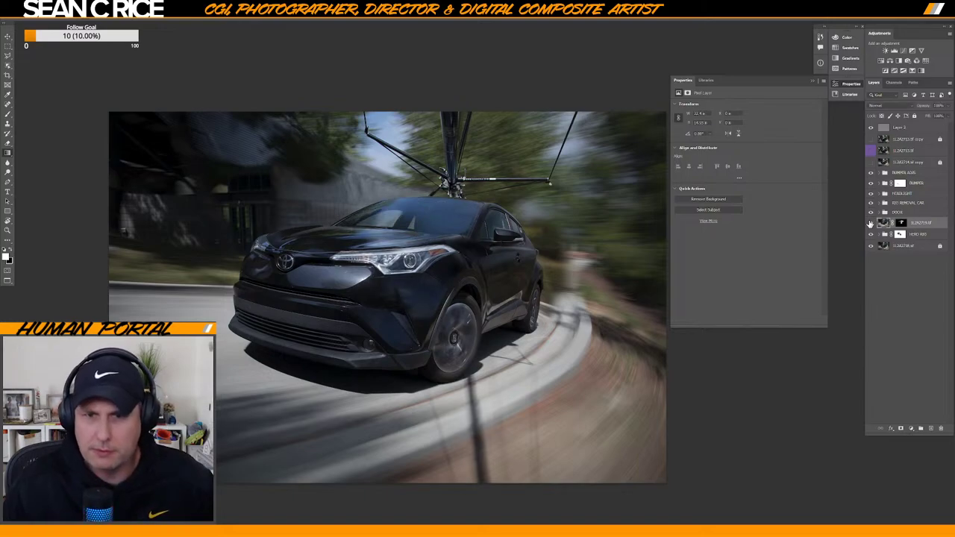
# Add a new empty layer above the BUMPER ADJS group and set up the Clone Stamp with a flattened, elliptical brush tip.
pyautogui.click(918, 175)
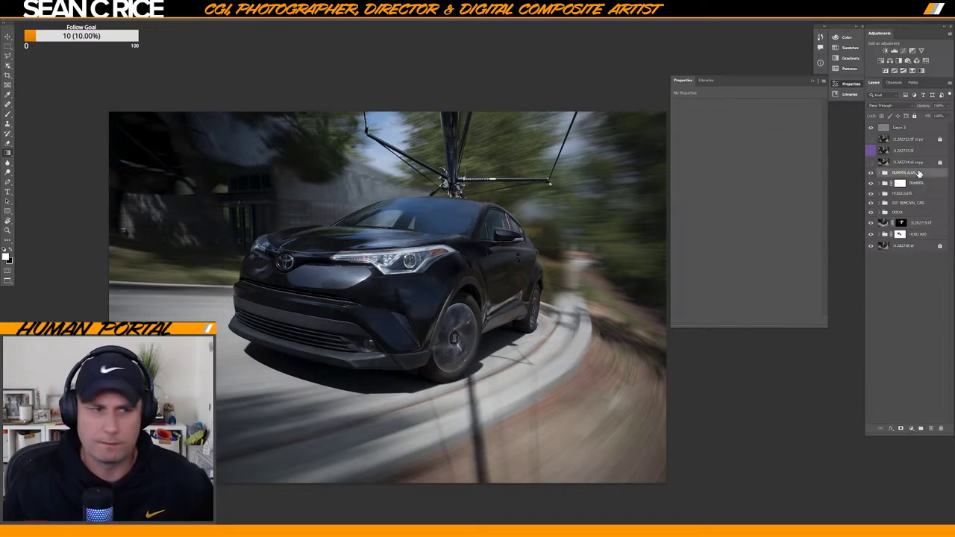
pyautogui.hotkey('ctrl', 'shift', 'n')
pyautogui.press('Return')
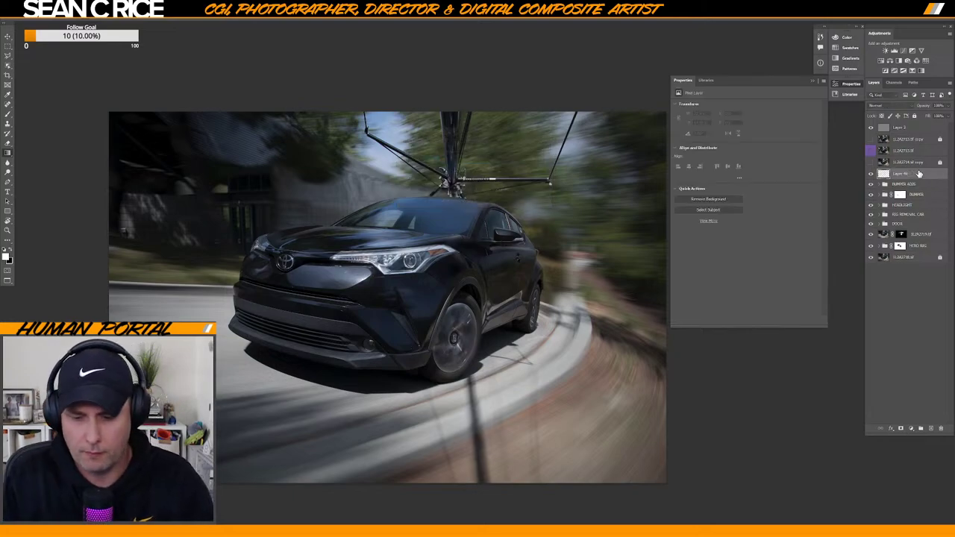
pyautogui.press('s')
pyautogui.hotkey('ctrl', '+')
pyautogui.hotkey('ctrl', '+')
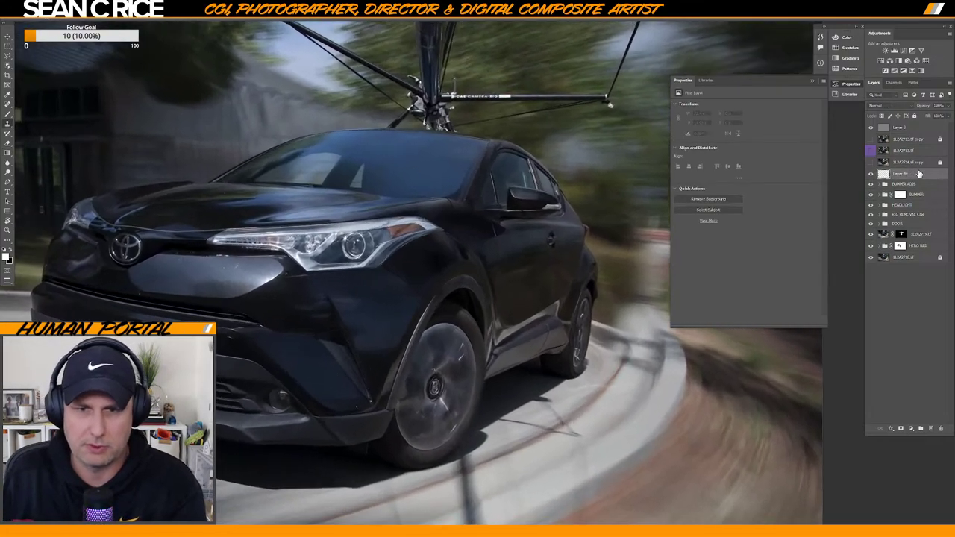
pyautogui.scroll(3, 485, 298)
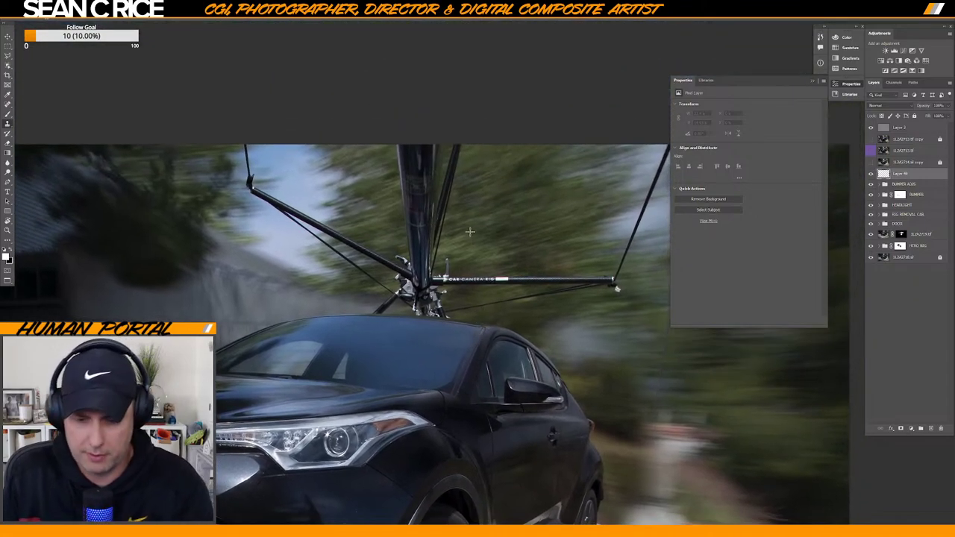
pyautogui.rightClick(487, 185)
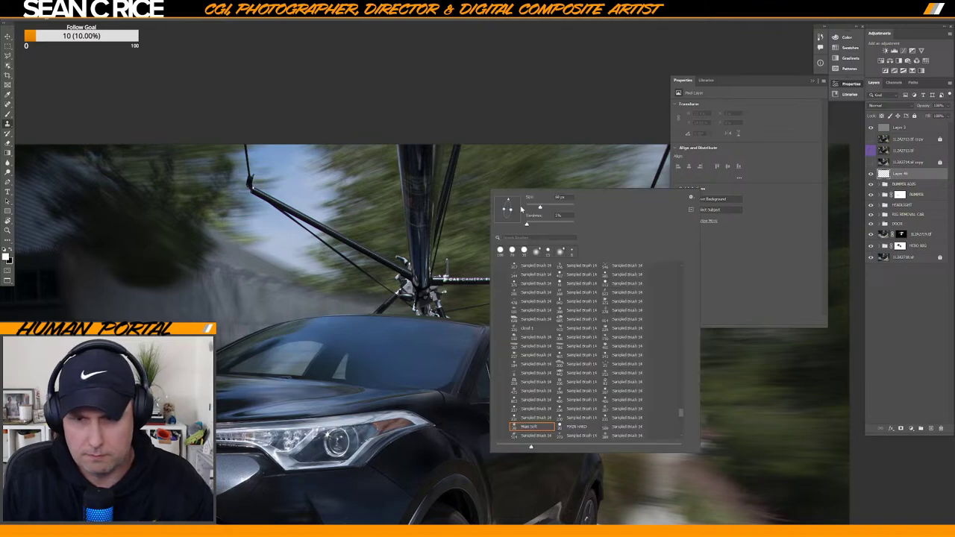
pyautogui.click(471, 168)
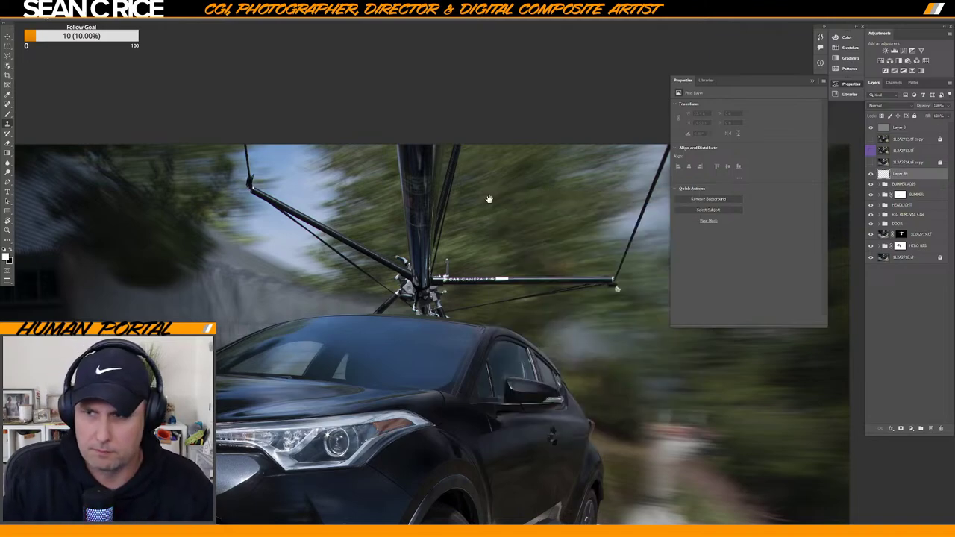
# Clone blurred foliage over the upper part of the thin rods beside the camera rig's vertical pole.
pyautogui.scroll(3, 473, 180)
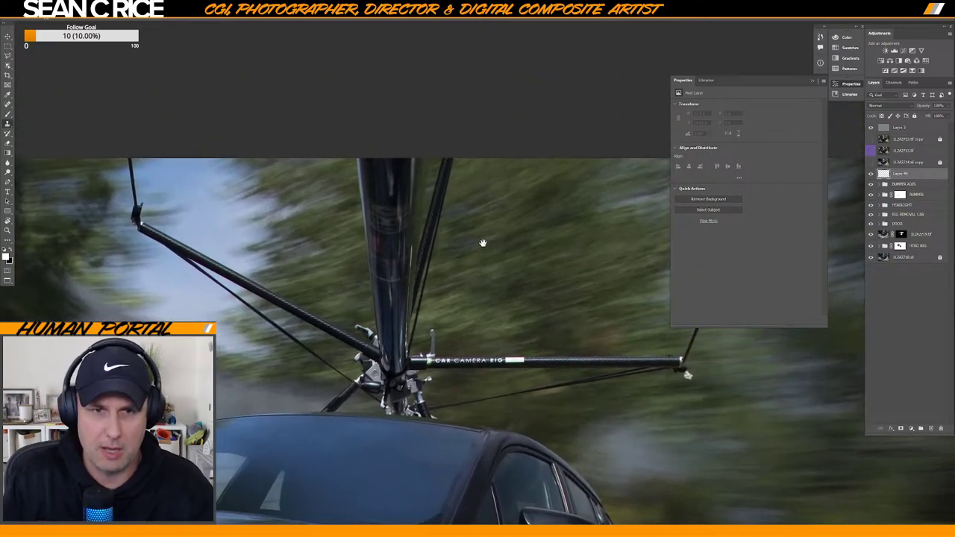
pyautogui.keyDown('alt'); pyautogui.click(484, 184); pyautogui.keyUp('alt')
pyautogui.moveTo(434, 213)
pyautogui.mouseDown()
pyautogui.moveTo(405, 214)
pyautogui.moveTo(409, 222)
pyautogui.mouseUp()
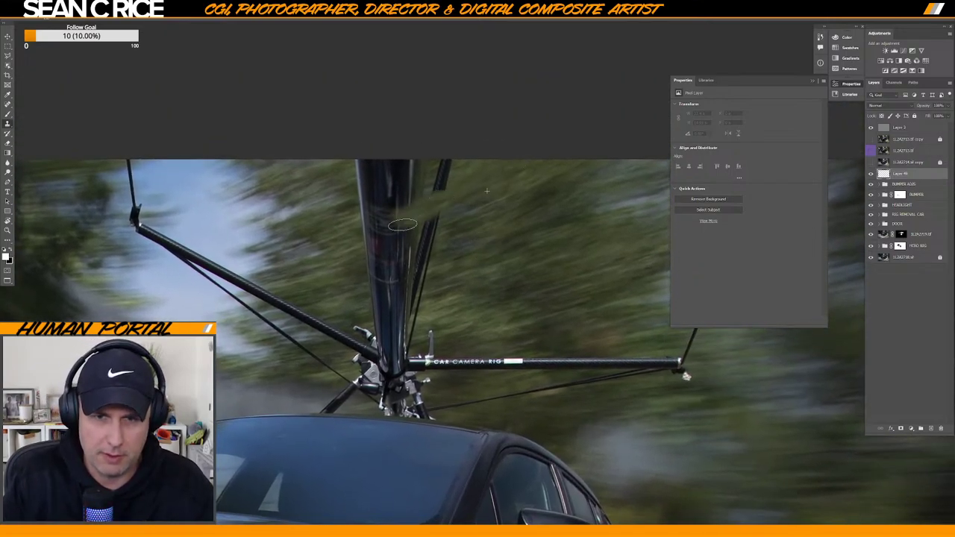
pyautogui.hotkey('ctrl', 'z')
pyautogui.keyDown('alt'); pyautogui.click(498, 180); pyautogui.keyUp('alt')
pyautogui.click(441, 189)
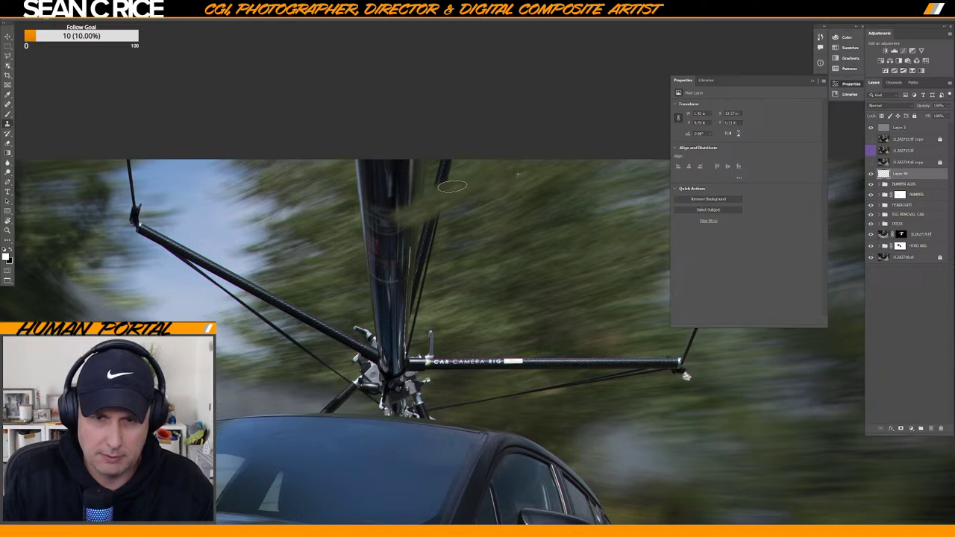
pyautogui.keyDown('alt'); pyautogui.click(503, 221); pyautogui.keyUp('alt')
pyautogui.moveTo(447, 243)
pyautogui.mouseDown()
pyautogui.moveTo(409, 253)
pyautogui.moveTo(429, 239)
pyautogui.moveTo(411, 250)
pyautogui.moveTo(436, 218)
pyautogui.moveTo(452, 234)
pyautogui.moveTo(429, 254)
pyautogui.moveTo(431, 218)
pyautogui.moveTo(440, 215)
pyautogui.moveTo(416, 227)
pyautogui.mouseUp()
# Clone foliage from the blurred trees over the middle and upper sections of the rig's thick vertical pole.
pyautogui.keyDown('alt'); pyautogui.click(516, 218); pyautogui.keyUp('alt')
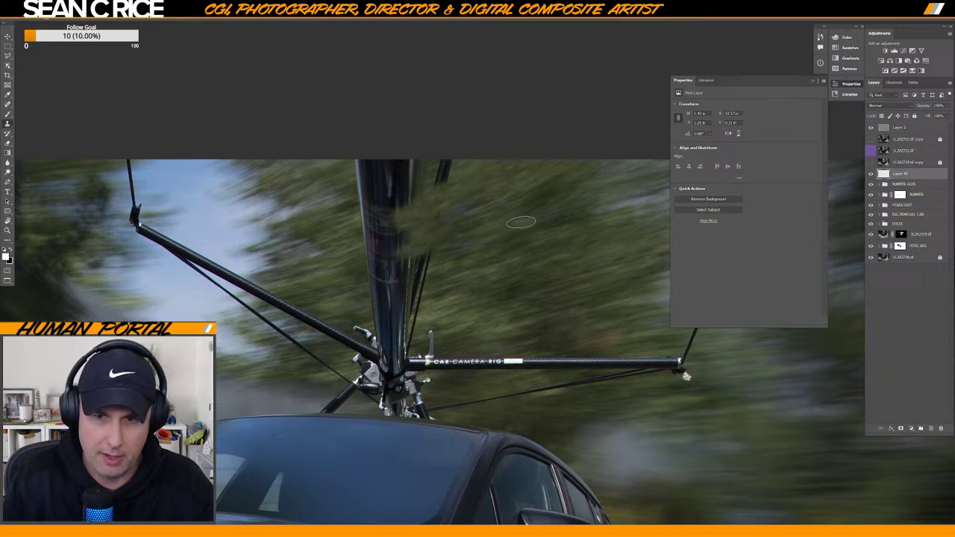
pyautogui.keyDown('alt'); pyautogui.click(515, 270); pyautogui.keyUp('alt')
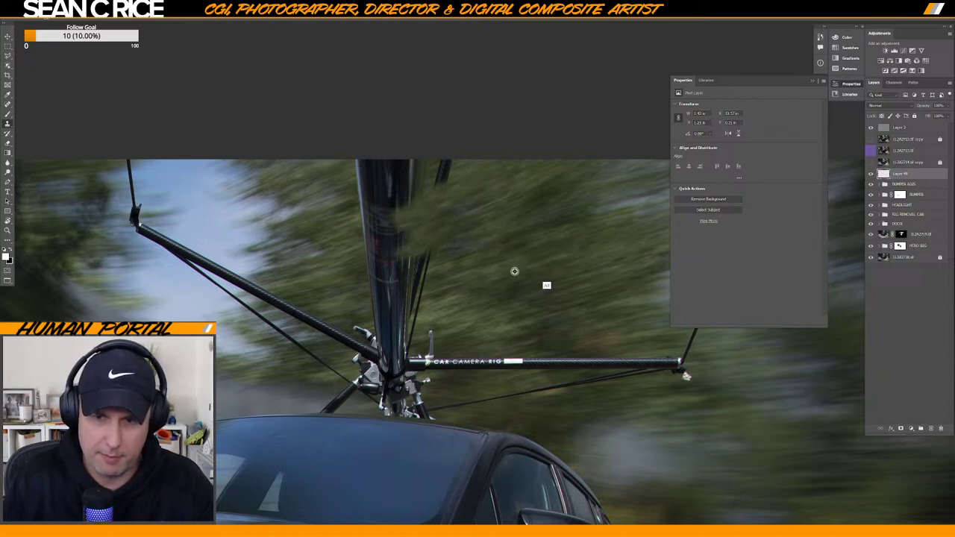
pyautogui.moveTo(416, 266)
pyautogui.mouseDown()
pyautogui.moveTo(373, 264)
pyautogui.moveTo(418, 252)
pyautogui.moveTo(415, 270)
pyautogui.moveTo(380, 284)
pyautogui.moveTo(369, 269)
pyautogui.moveTo(422, 290)
pyautogui.mouseUp()
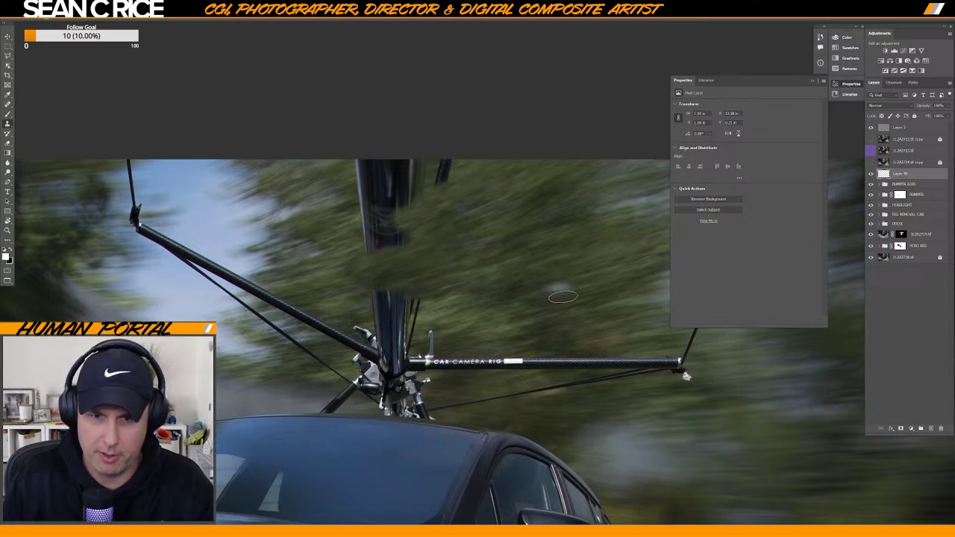
pyautogui.keyDown('alt'); pyautogui.click(533, 266); pyautogui.keyUp('alt')
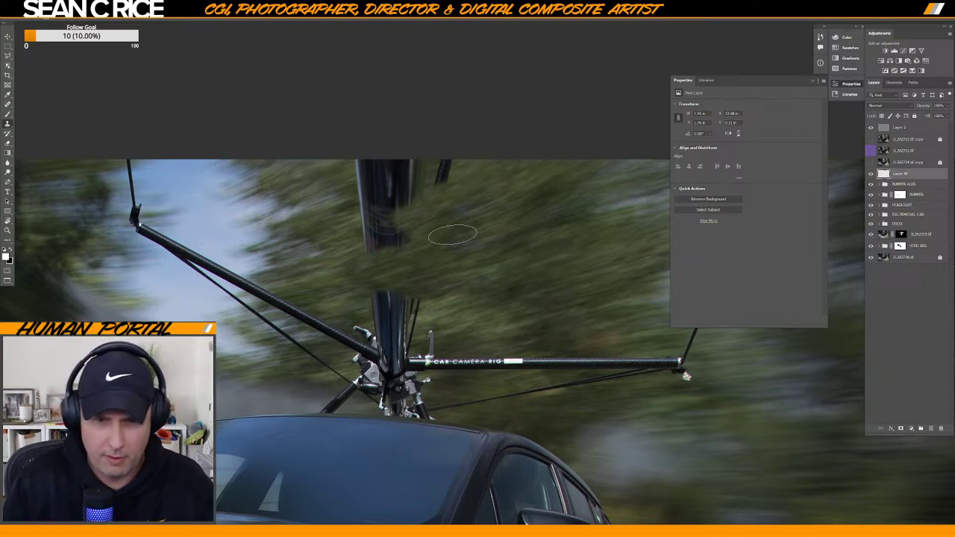
pyautogui.moveTo(414, 195)
pyautogui.mouseDown()
pyautogui.moveTo(373, 220)
pyautogui.moveTo(392, 234)
pyautogui.moveTo(383, 248)
pyautogui.moveTo(411, 178)
pyautogui.moveTo(379, 158)
pyautogui.moveTo(368, 163)
pyautogui.moveTo(383, 177)
pyautogui.moveTo(403, 170)
pyautogui.moveTo(366, 216)
pyautogui.mouseUp()
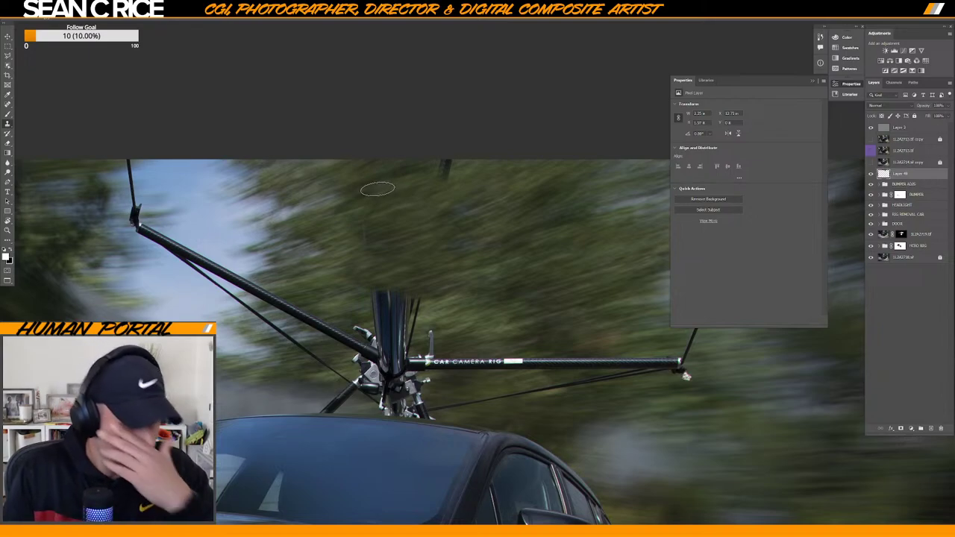
# Clean up the cloned foliage near the image's top edge and cover the leftover end of the thin rod.
pyautogui.moveTo(369, 168); pyautogui.dragTo(376, 176)
pyautogui.keyDown('alt'); pyautogui.click(518, 229); pyautogui.keyUp('alt')
pyautogui.moveTo(447, 172); pyautogui.dragTo(446, 181)
pyautogui.hotkey('ctrl', 'z')
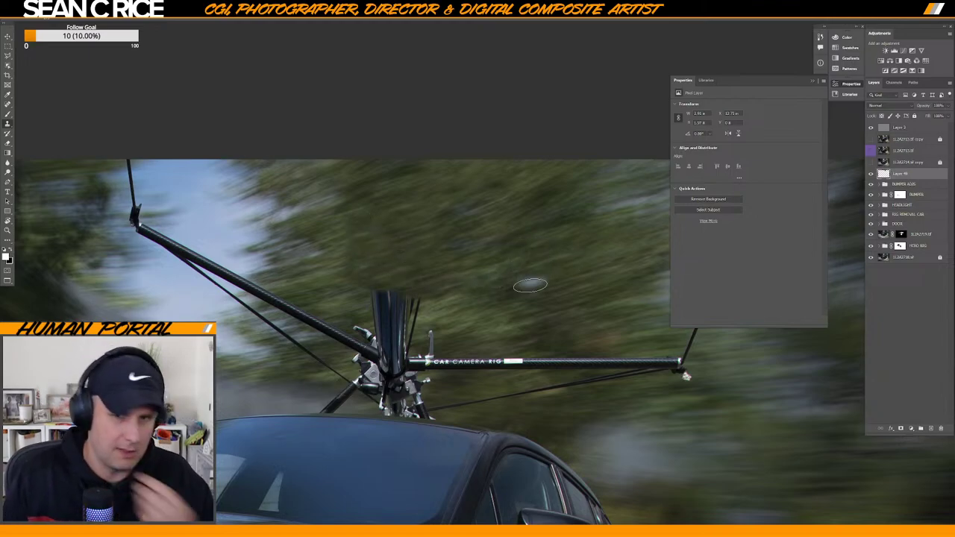
# Touch up the cloned foliage above the remaining pole stub with freshly sampled blurred leaves and a smaller brush tip.
pyautogui.keyDown('alt'); pyautogui.click(315, 266); pyautogui.keyUp('alt')
pyautogui.moveTo(355, 267)
pyautogui.mouseDown()
pyautogui.moveTo(375, 285)
pyautogui.moveTo(356, 278)
pyautogui.mouseUp()
pyautogui.press('[')
pyautogui.press('[')
pyautogui.moveTo(379, 249); pyautogui.dragTo(378, 255)
pyautogui.keyDown('alt'); pyautogui.click(318, 229); pyautogui.keyUp('alt')
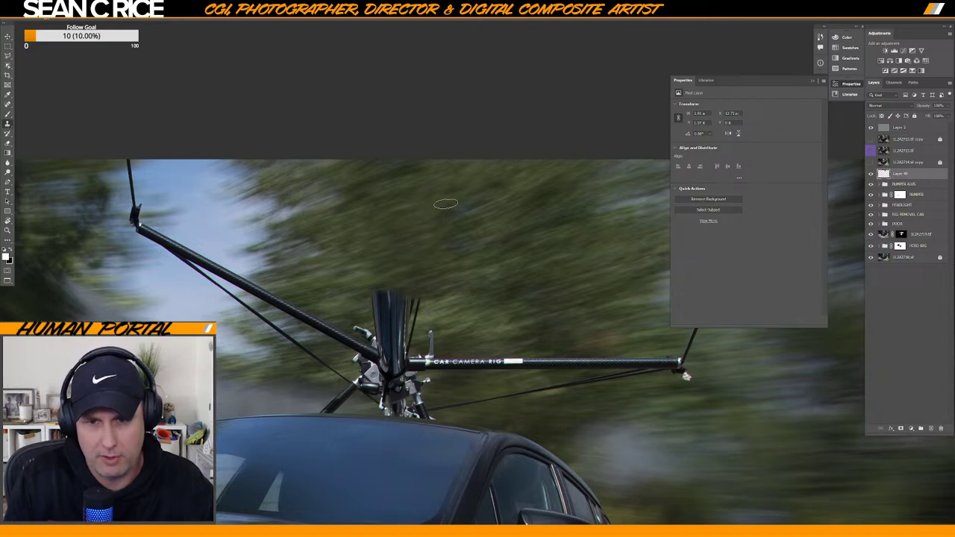
# Clone blurred foliage over the lower part of the vertical pole and the thin rods beside it, just above the rig's hub.
pyautogui.moveTo(464, 291); pyautogui.dragTo(634, 90)
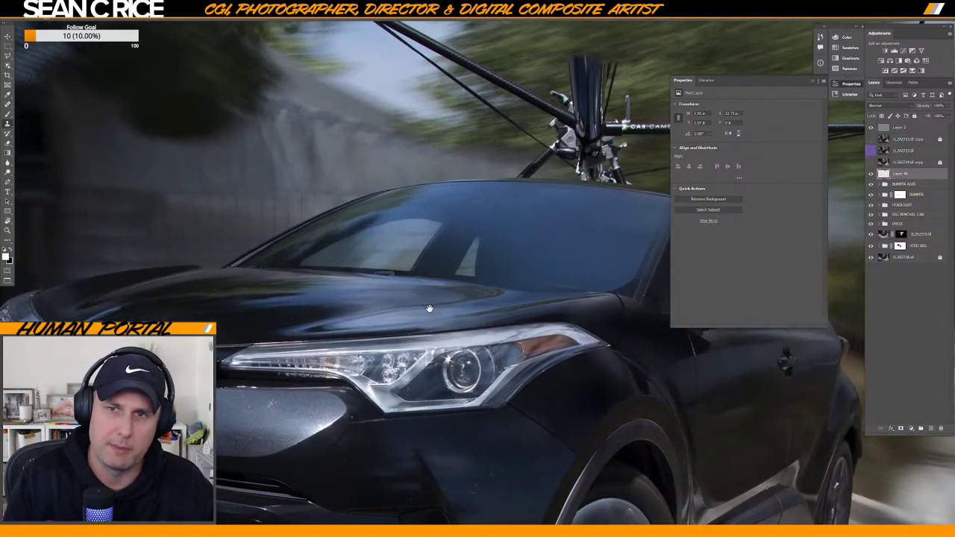
pyautogui.moveTo(433, 303); pyautogui.dragTo(360, 386)
pyautogui.moveTo(448, 287); pyautogui.dragTo(369, 345)
pyautogui.moveTo(497, 283); pyautogui.dragTo(431, 322)
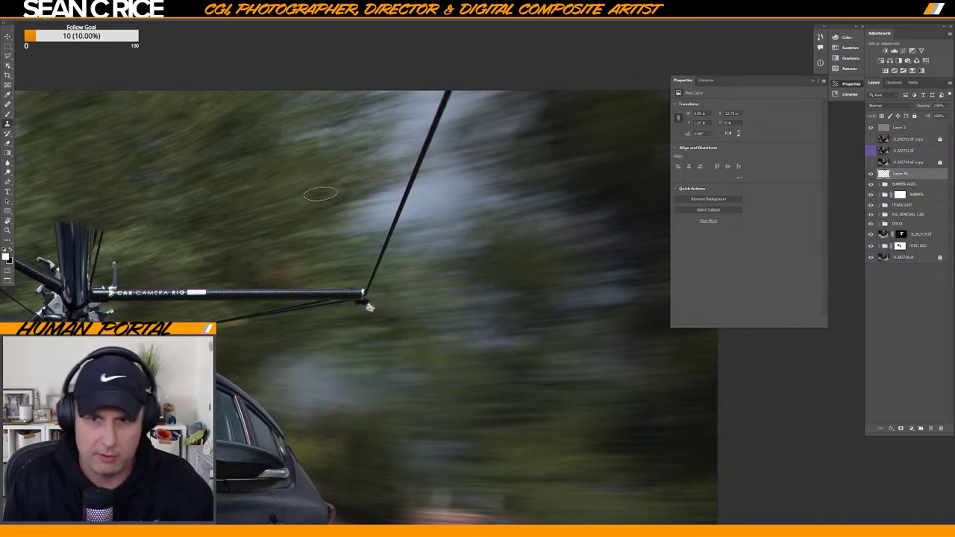
pyautogui.moveTo(264, 282); pyautogui.dragTo(445, 268)
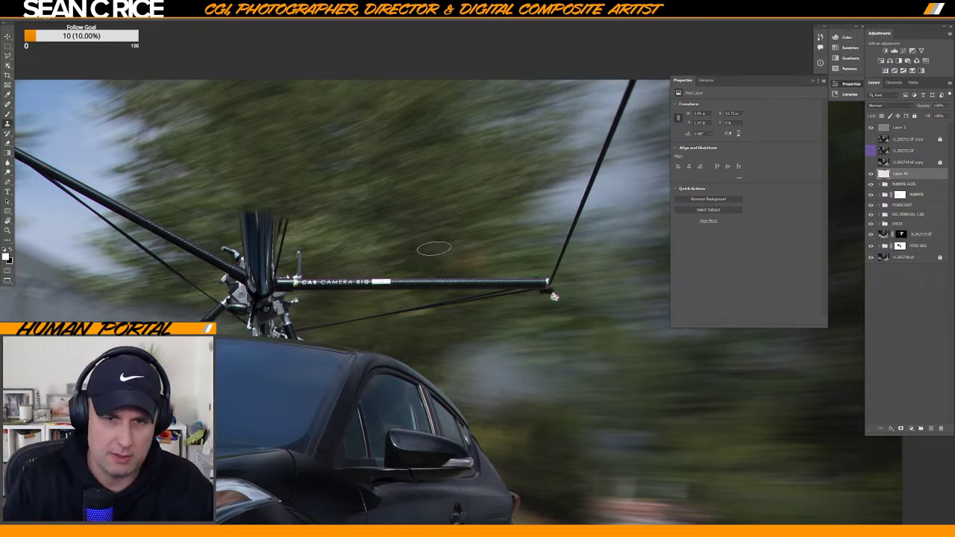
pyautogui.keyDown('alt'); pyautogui.click(358, 256); pyautogui.keyUp('alt')
pyautogui.keyDown('alt'); pyautogui.click(344, 247); pyautogui.keyUp('alt')
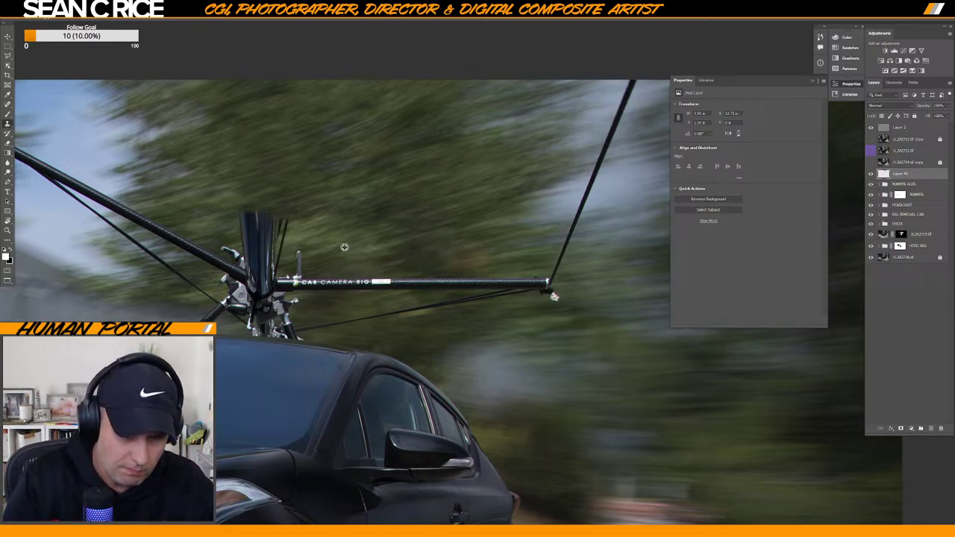
pyautogui.moveTo(269, 250); pyautogui.dragTo(295, 253)
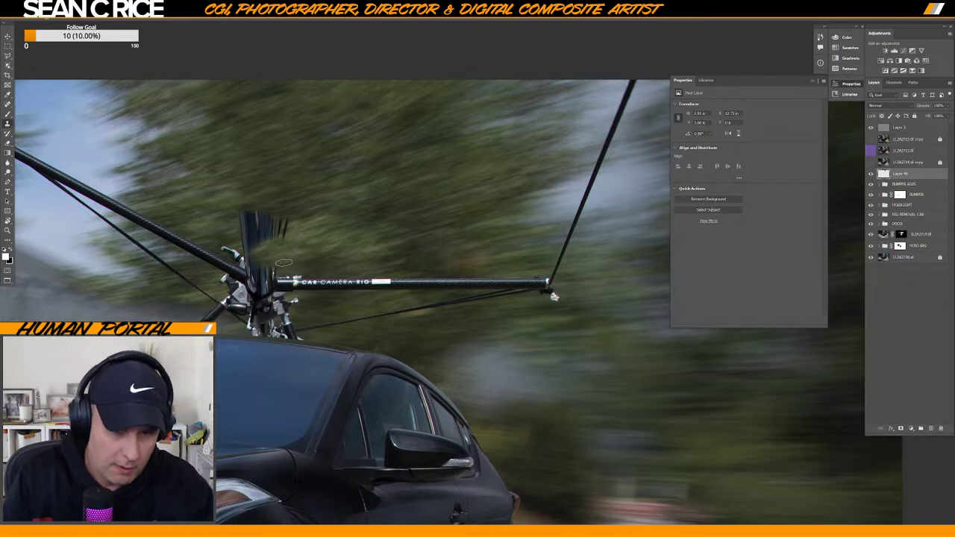
pyautogui.keyDown('alt'); pyautogui.click(346, 262); pyautogui.keyUp('alt')
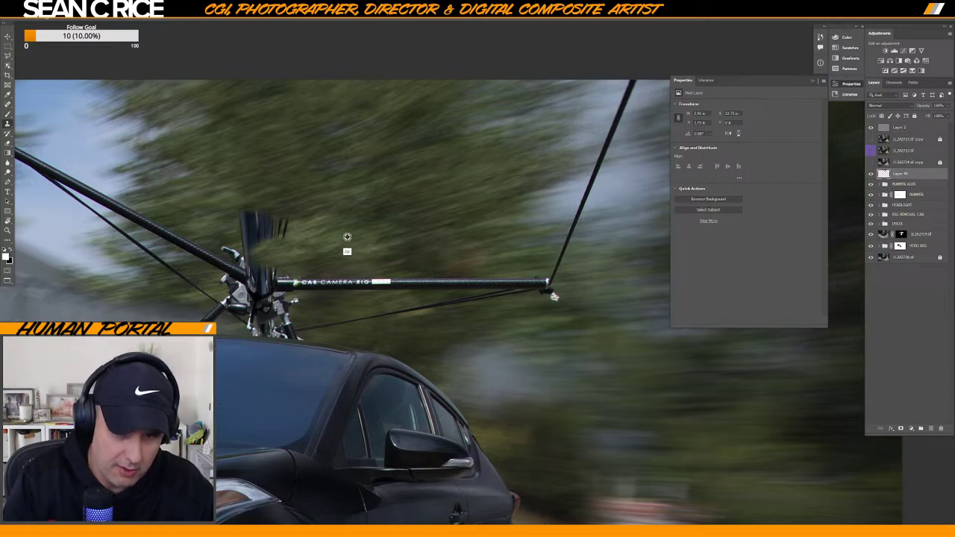
pyautogui.moveTo(257, 228); pyautogui.dragTo(253, 252)
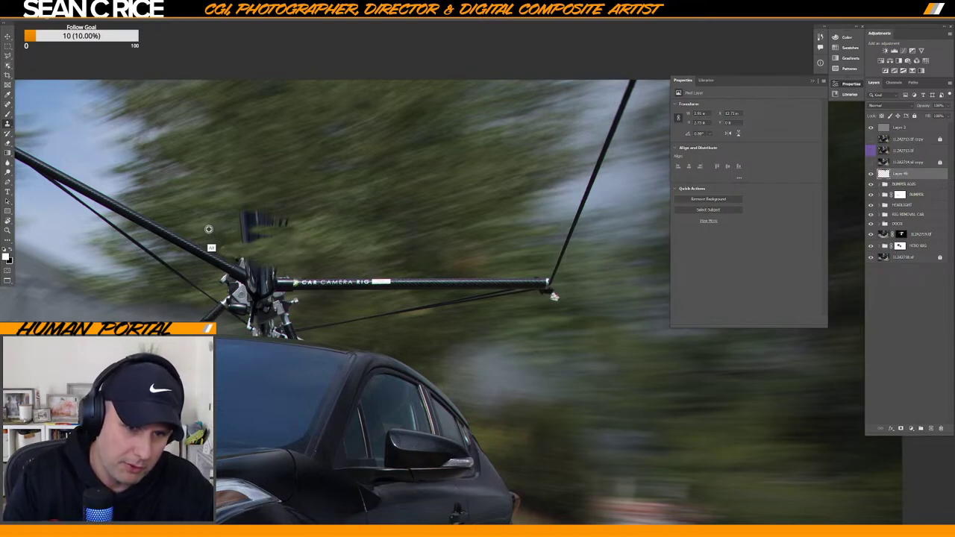
# Cover the leftover dark fragment of the vertical pole above the hub with foliage cloned from the surrounding trees.
pyautogui.moveTo(222, 243); pyautogui.dragTo(220, 241)
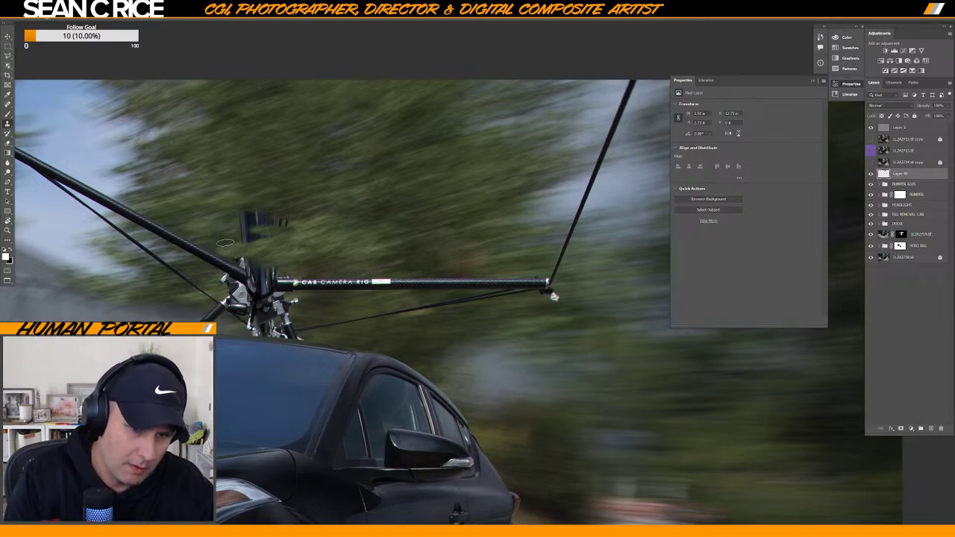
pyautogui.moveTo(242, 254); pyautogui.dragTo(238, 238)
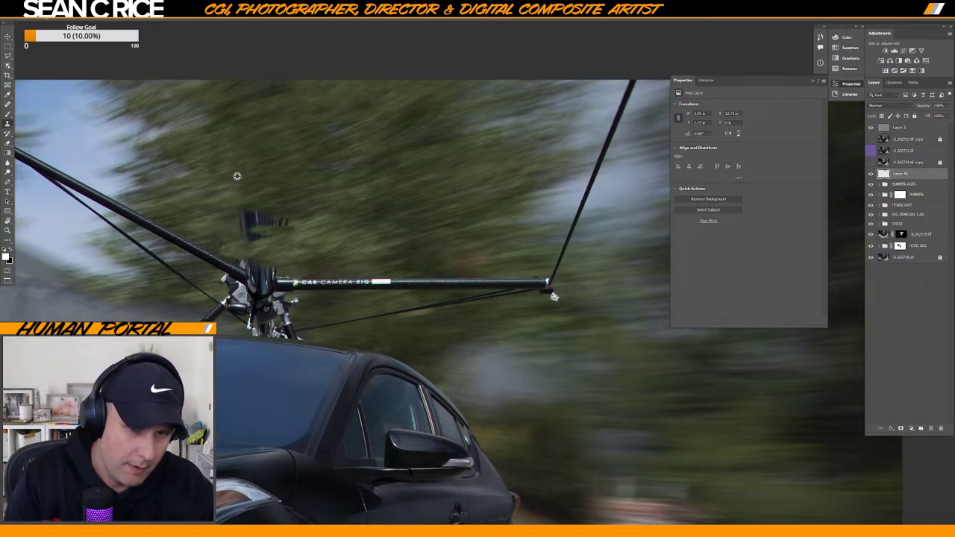
pyautogui.moveTo(223, 247)
pyautogui.mouseDown()
pyautogui.moveTo(257, 239)
pyautogui.moveTo(255, 209)
pyautogui.mouseUp()
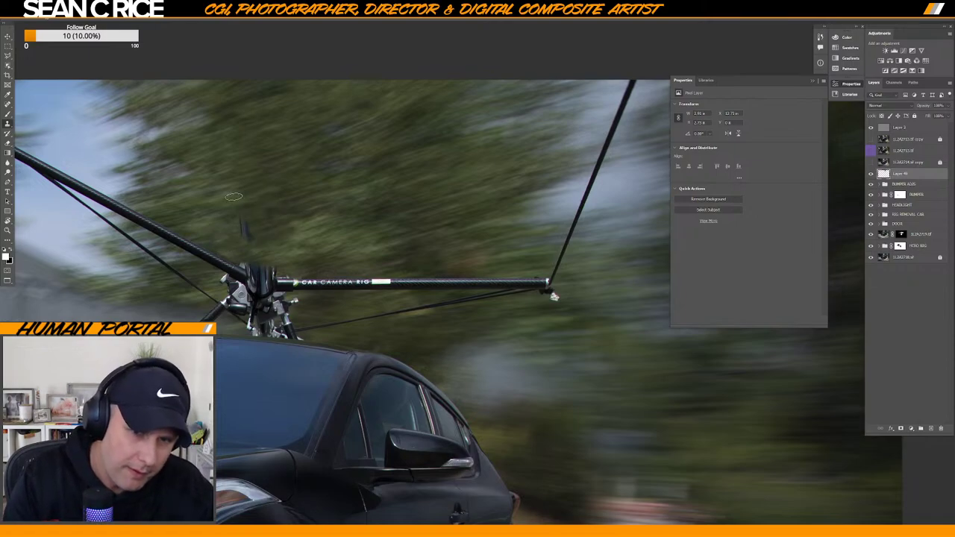
pyautogui.hotkey('ctrl', 'z')
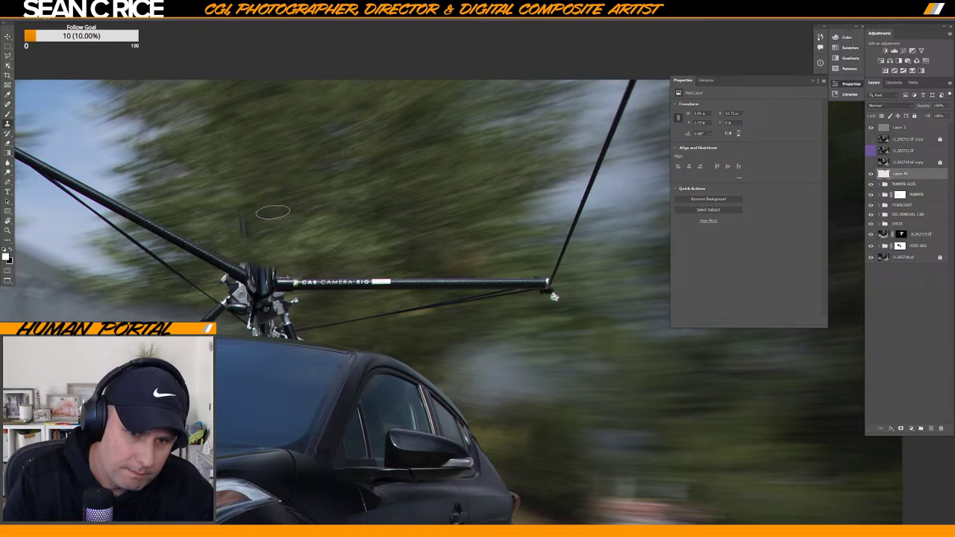
pyautogui.click(243, 220)
pyautogui.moveTo(244, 232); pyautogui.dragTo(250, 223)
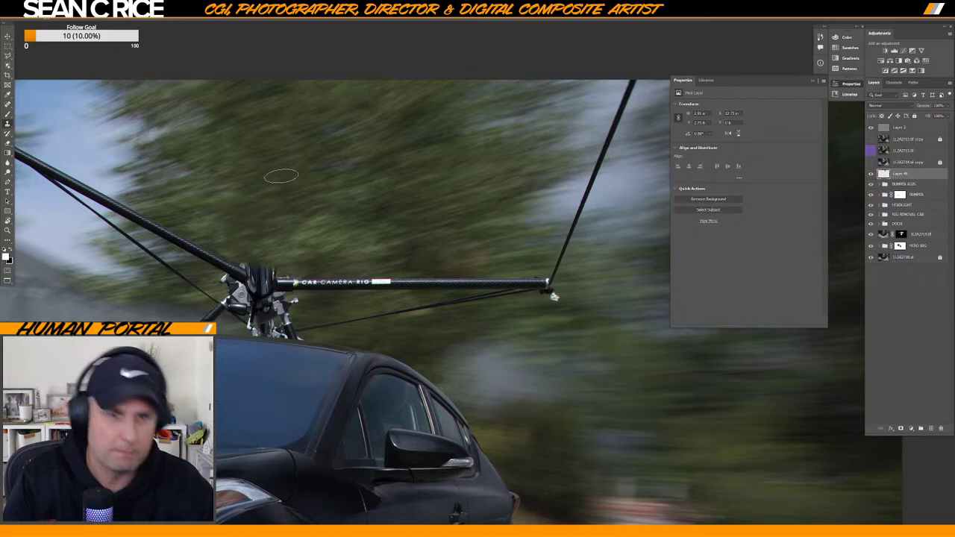
# Clone foliage over the outer end of the rig's horizontal arm, including its end joint and the tip of the thin rod below.
pyautogui.moveTo(374, 247); pyautogui.dragTo(525, 139)
pyautogui.moveTo(352, 272); pyautogui.dragTo(155, 352)
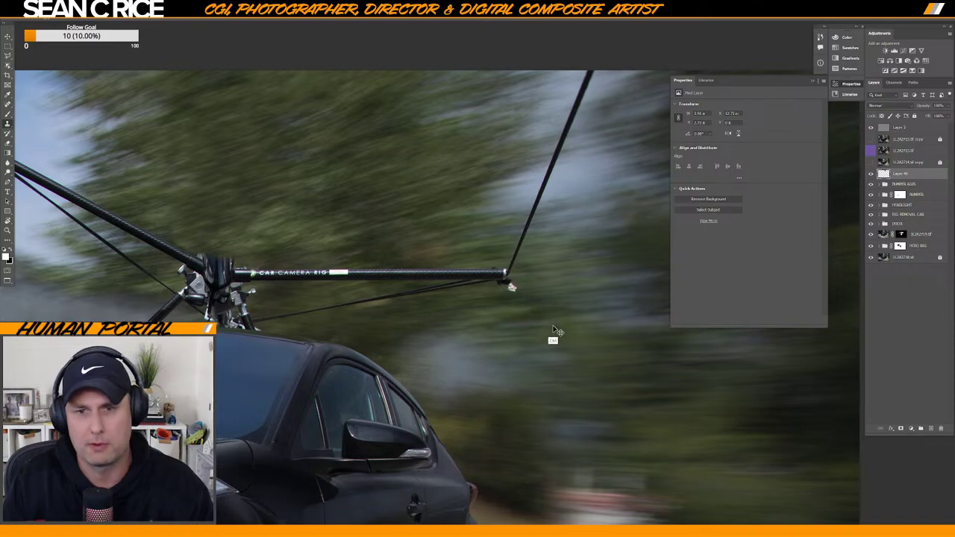
pyautogui.moveTo(474, 274)
pyautogui.mouseDown()
pyautogui.moveTo(459, 280)
pyautogui.moveTo(493, 279)
pyautogui.moveTo(499, 288)
pyautogui.mouseUp()
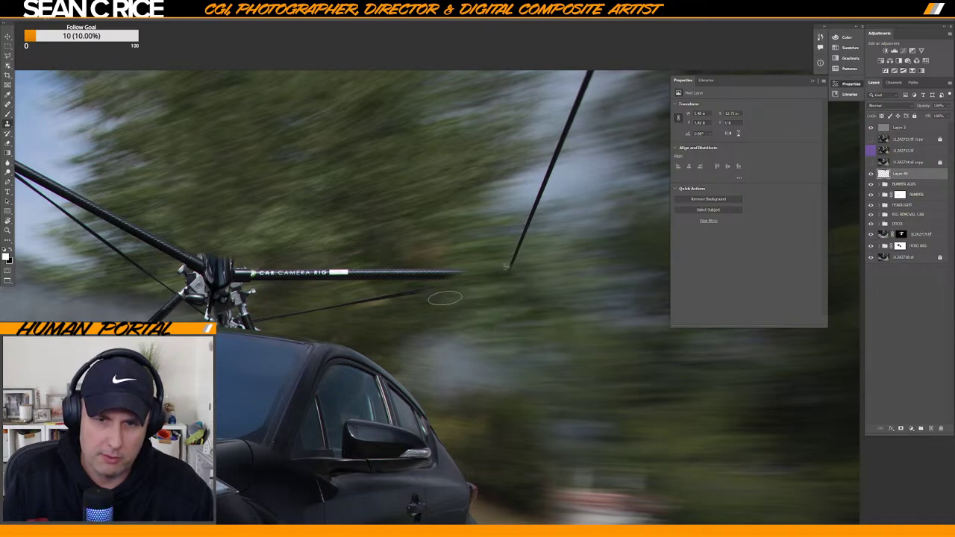
pyautogui.moveTo(440, 294); pyautogui.dragTo(405, 294)
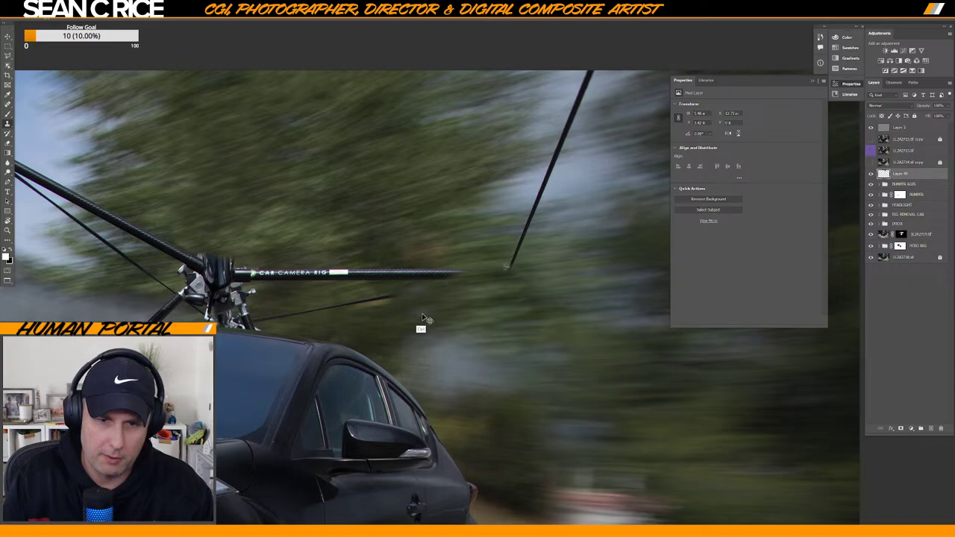
pyautogui.hotkey('ctrl', 'z')
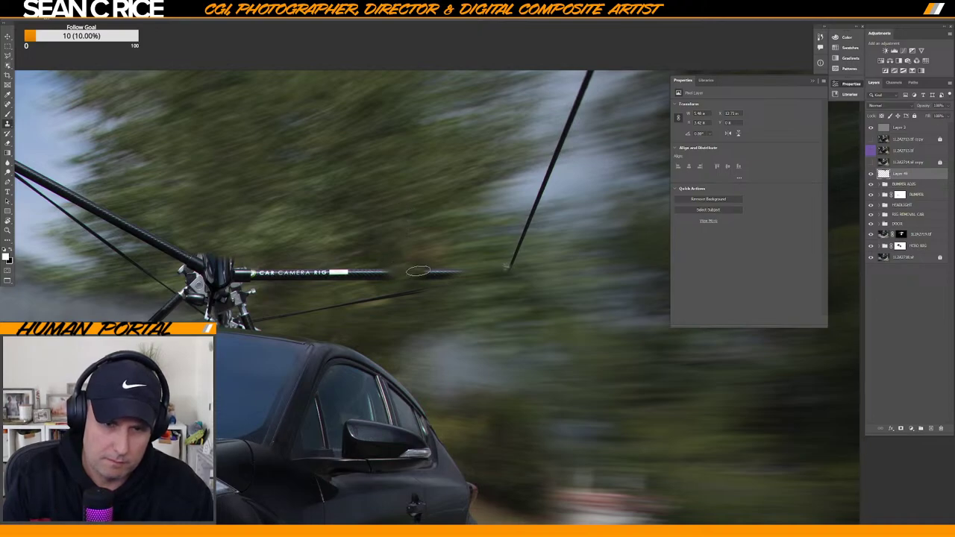
# Clone foliage over the middle of the horizontal arm, including its white label, and over the remaining fragment farther out.
pyautogui.keyDown('alt'); pyautogui.click(385, 254); pyautogui.keyUp('alt')
pyautogui.moveTo(404, 272)
pyautogui.mouseDown()
pyautogui.moveTo(418, 273)
pyautogui.moveTo(318, 274)
pyautogui.mouseUp()
pyautogui.keyDown('alt'); pyautogui.click(375, 247); pyautogui.keyUp('alt')
pyautogui.keyDown('alt'); pyautogui.click(331, 263); pyautogui.keyUp('alt')
pyautogui.keyDown('alt'); pyautogui.click(329, 261); pyautogui.keyUp('alt')
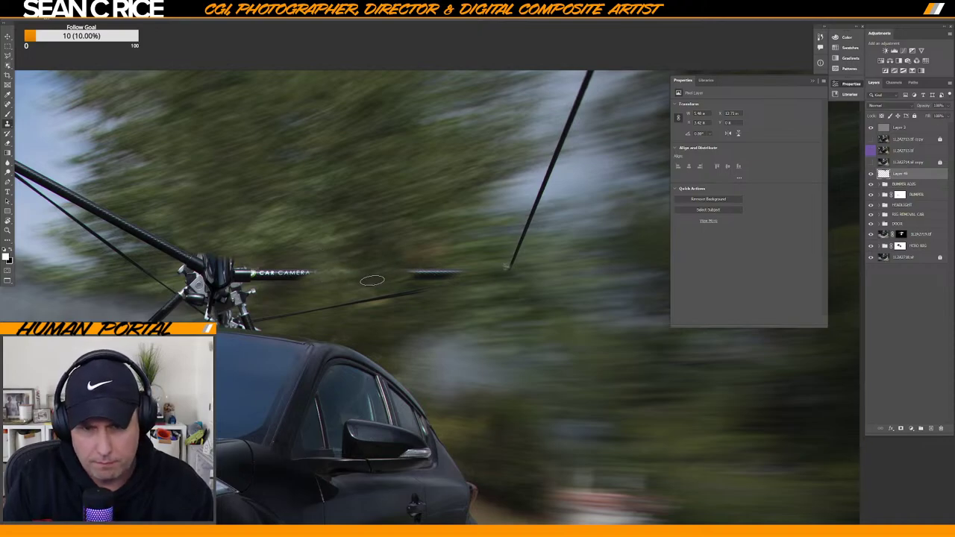
pyautogui.keyDown('alt'); pyautogui.click(421, 222); pyautogui.keyUp('alt')
pyautogui.moveTo(409, 278)
pyautogui.mouseDown()
pyautogui.moveTo(439, 261)
pyautogui.moveTo(461, 273)
pyautogui.moveTo(446, 272)
pyautogui.mouseUp()
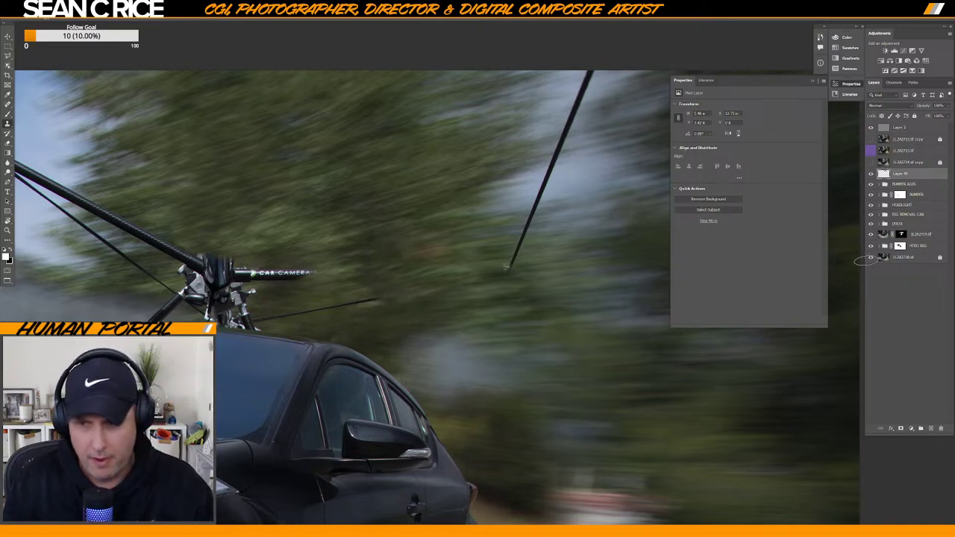
# Toggle the visibility of the RIG REMOVAL CAR and DOOR groups to check which one affects the background behind the car.
pyautogui.click(870, 215)
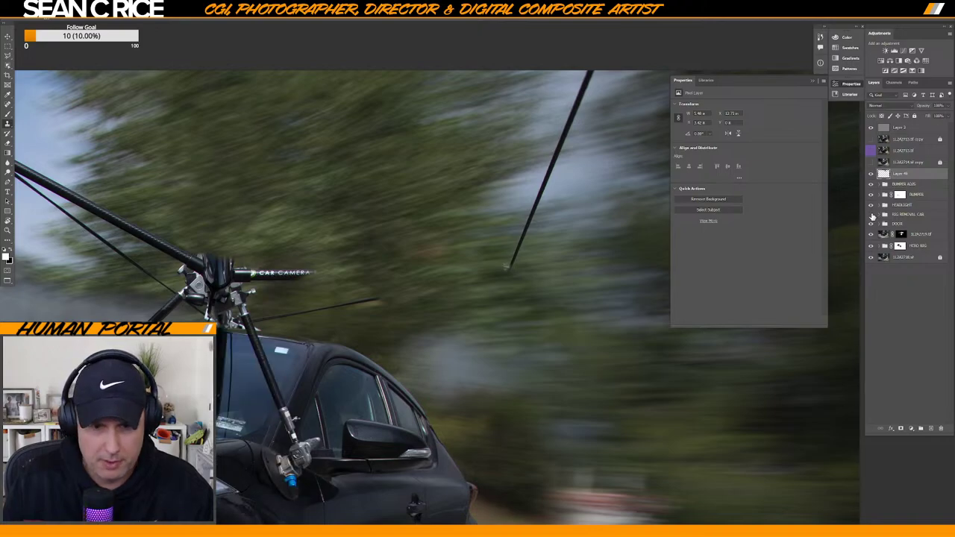
pyautogui.click(871, 214)
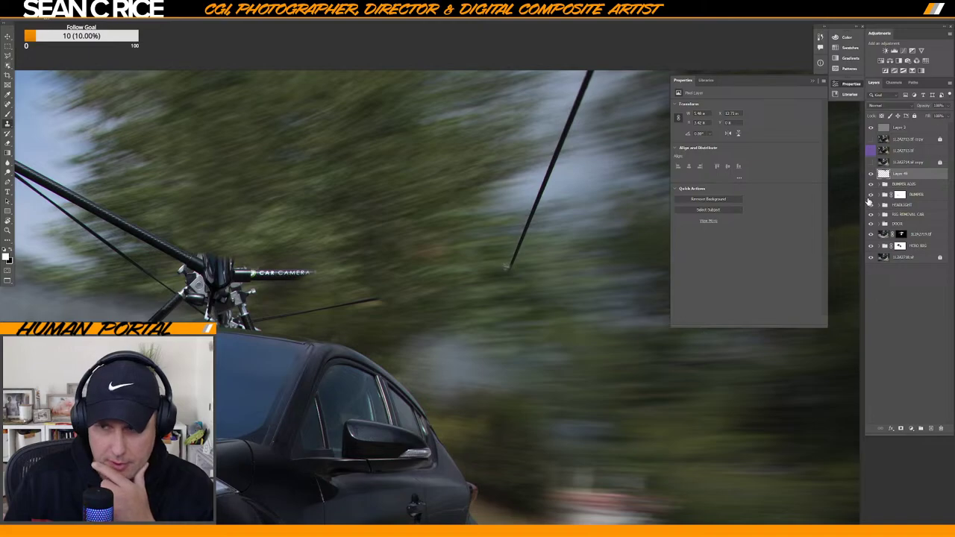
pyautogui.click(870, 225)
pyautogui.click(869, 225)
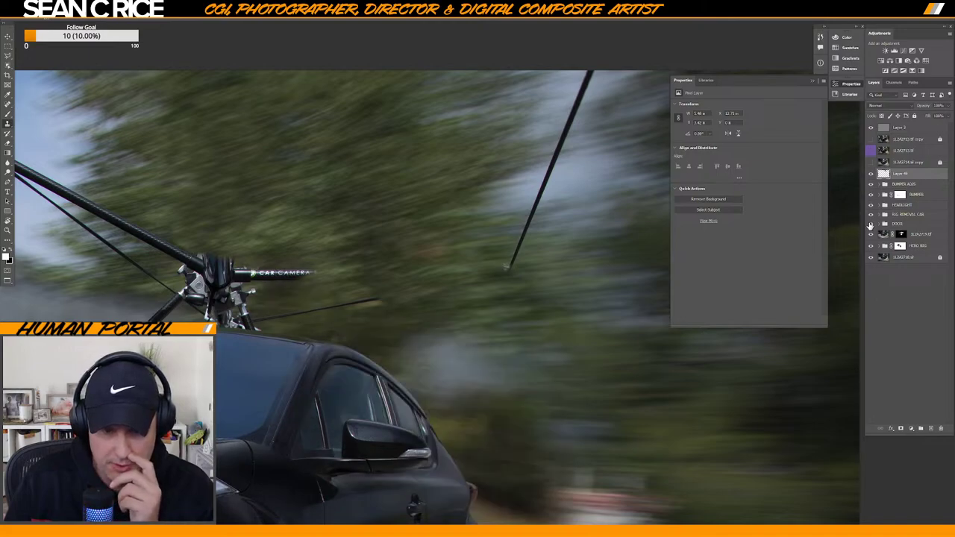
pyautogui.click(870, 225)
pyautogui.click(869, 225)
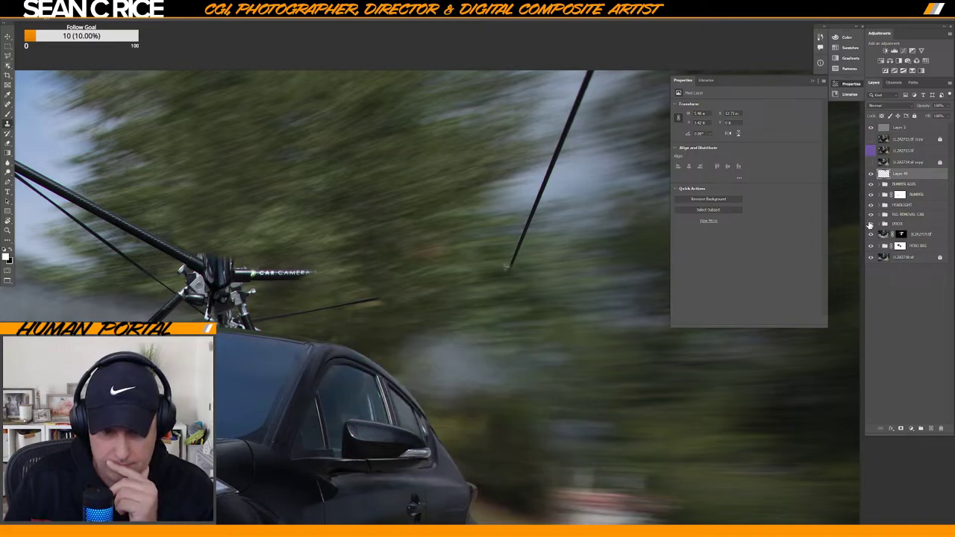
# Add a layer mask to the DOOR group and paint out its background behind the car's rear windows with a large black brush.
pyautogui.click(897, 224)
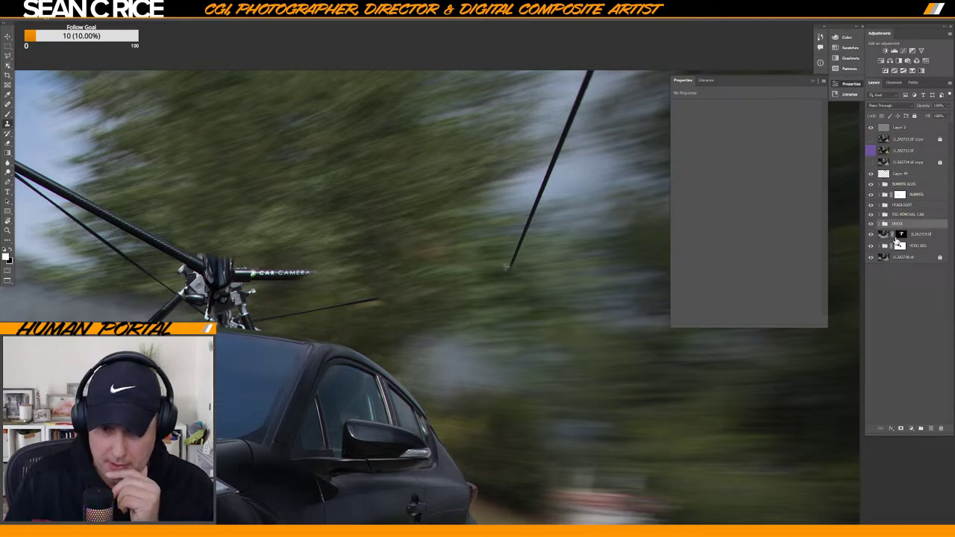
pyautogui.click(900, 428)
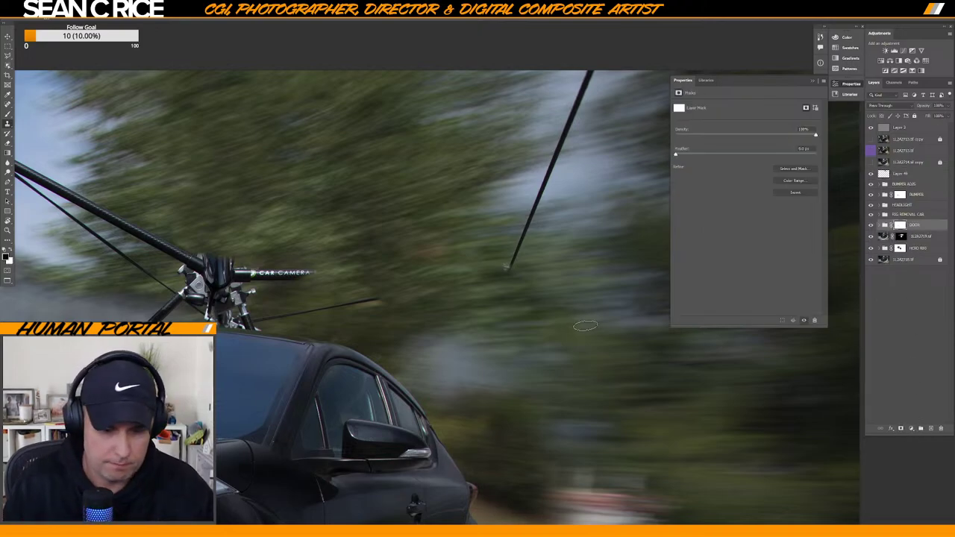
pyautogui.moveTo(398, 351)
pyautogui.mouseDown()
pyautogui.moveTo(401, 319)
pyautogui.moveTo(486, 405)
pyautogui.moveTo(461, 349)
pyautogui.mouseUp()
pyautogui.press(']')
pyautogui.press(']')
pyautogui.press(']')
pyautogui.press(']')
pyautogui.moveTo(507, 383)
pyautogui.mouseDown()
pyautogui.moveTo(535, 353)
pyautogui.moveTo(551, 362)
pyautogui.moveTo(504, 397)
pyautogui.mouseUp()
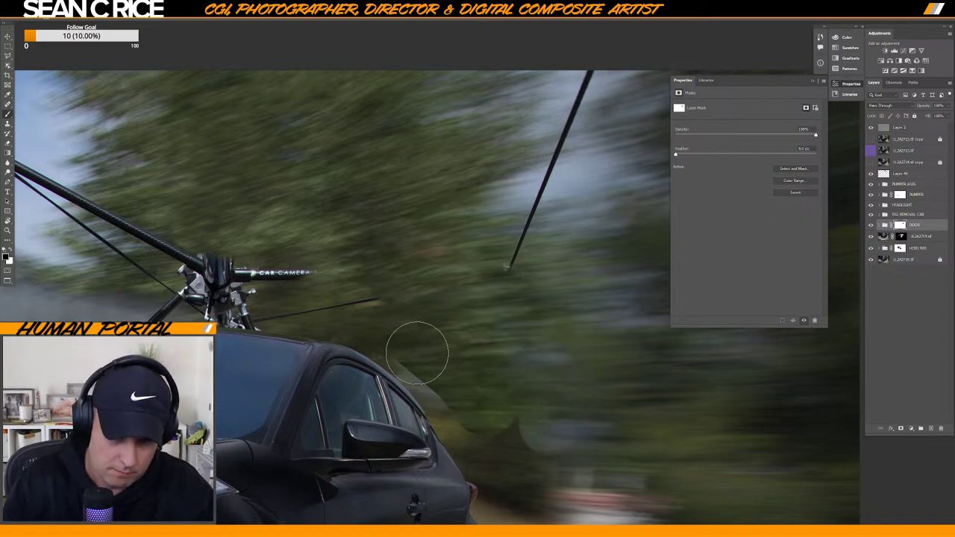
# Mask out the DOOR group's pale background fringe along the roofline above the rear side window, using a smaller brush.
pyautogui.press('[')
pyautogui.press('[')
pyautogui.press('[')
pyautogui.press('[')
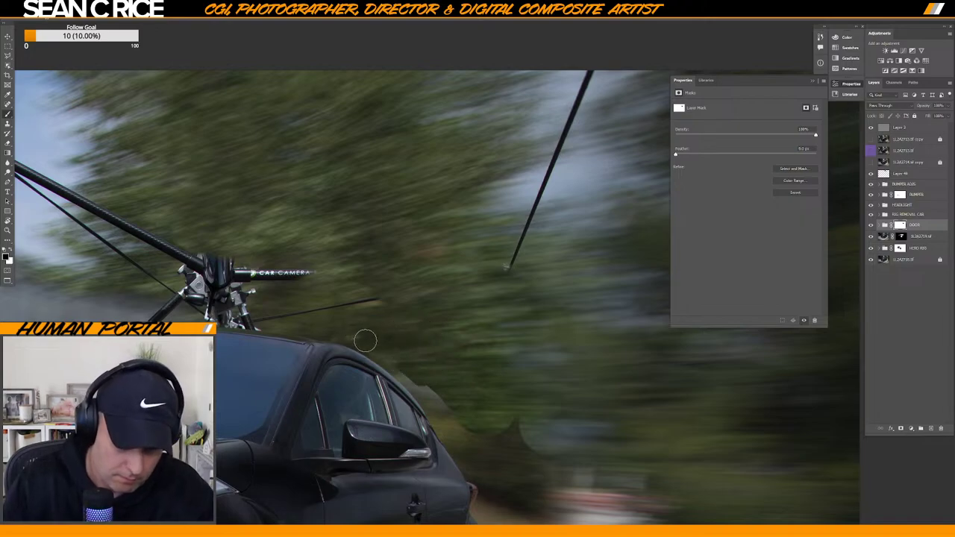
pyautogui.hotkey('ctrl', '+')
pyautogui.hotkey('ctrl', '+')
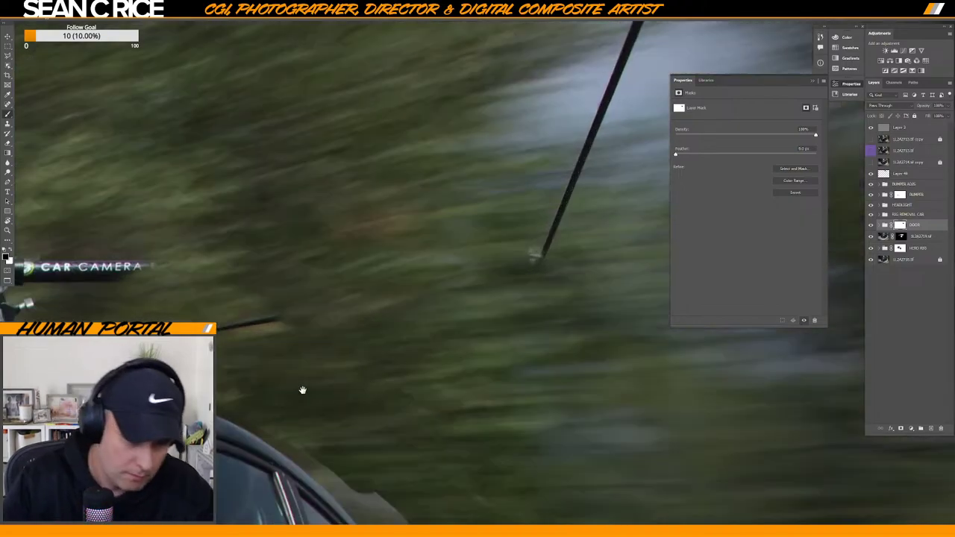
pyautogui.hotkey('ctrl', '-')
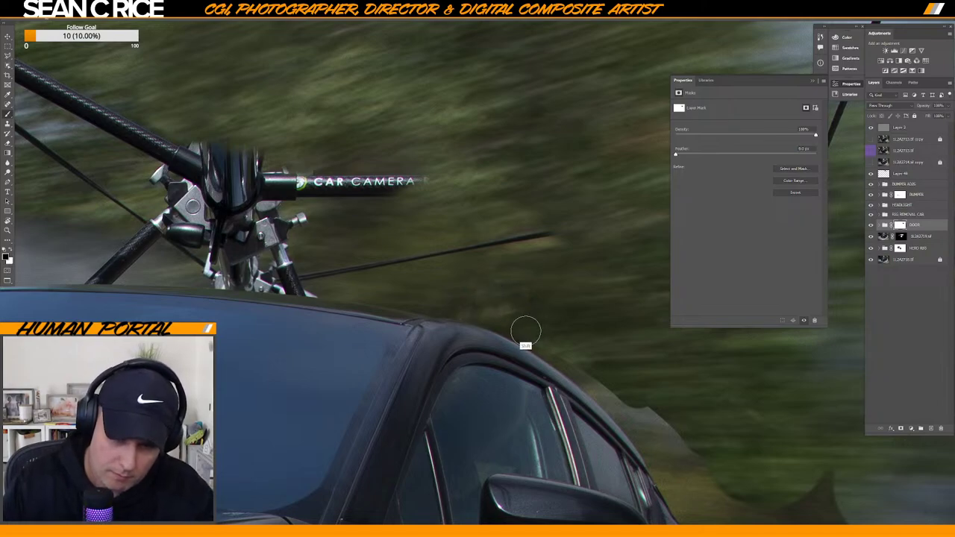
pyautogui.moveTo(533, 352); pyautogui.dragTo(270, 253)
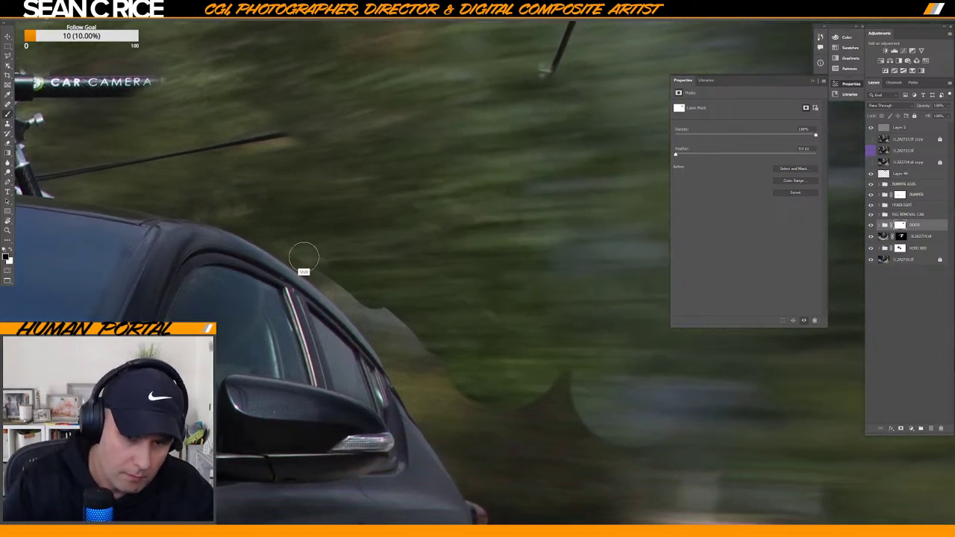
pyautogui.keyDown('shift'); pyautogui.click(408, 351); pyautogui.keyUp('shift')
pyautogui.click(340, 295)
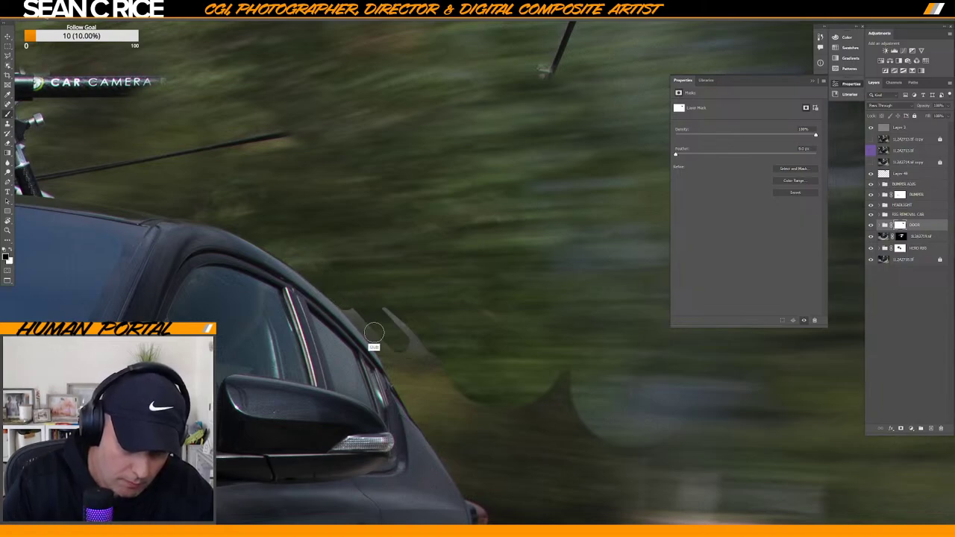
# Continue the DOOR group's mask down the rear pillar and shoulder, painting out the leftover background patches beside the car.
pyautogui.keyDown('shift'); pyautogui.click(368, 327); pyautogui.keyUp('shift')
pyautogui.keyDown('shift'); pyautogui.click(388, 350); pyautogui.keyUp('shift')
pyautogui.keyDown('shift'); pyautogui.click(396, 369); pyautogui.keyUp('shift')
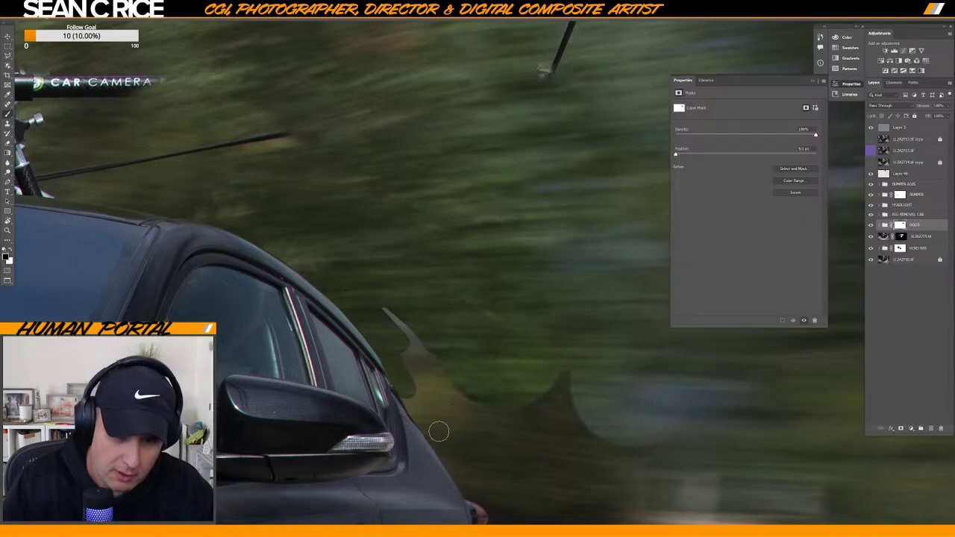
pyautogui.keyDown('shift'); pyautogui.click(410, 393); pyautogui.keyUp('shift')
pyautogui.keyDown('shift'); pyautogui.click(422, 417); pyautogui.keyUp('shift')
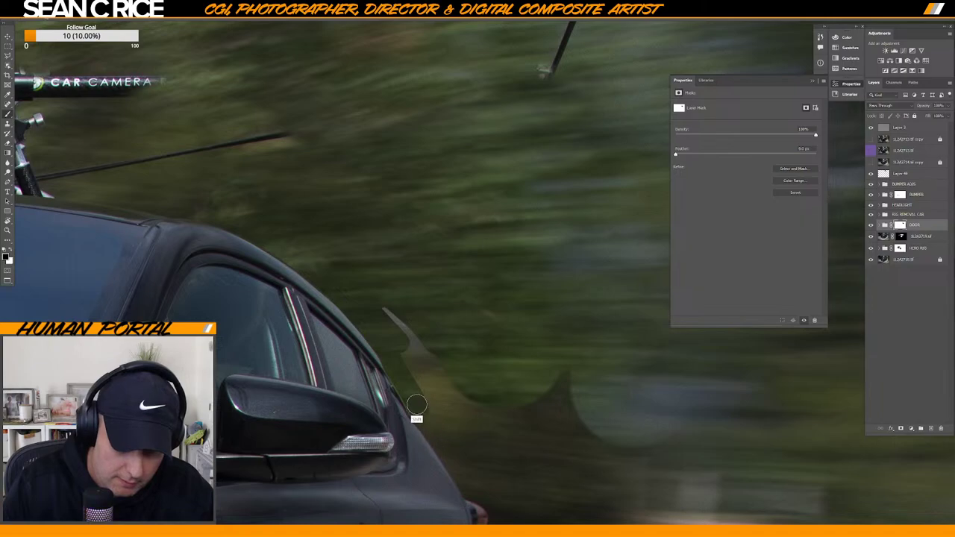
pyautogui.moveTo(404, 364)
pyautogui.mouseDown()
pyautogui.moveTo(420, 386)
pyautogui.moveTo(390, 324)
pyautogui.moveTo(406, 362)
pyautogui.moveTo(421, 354)
pyautogui.moveTo(387, 299)
pyautogui.moveTo(462, 422)
pyautogui.moveTo(424, 366)
pyautogui.moveTo(444, 408)
pyautogui.mouseUp()
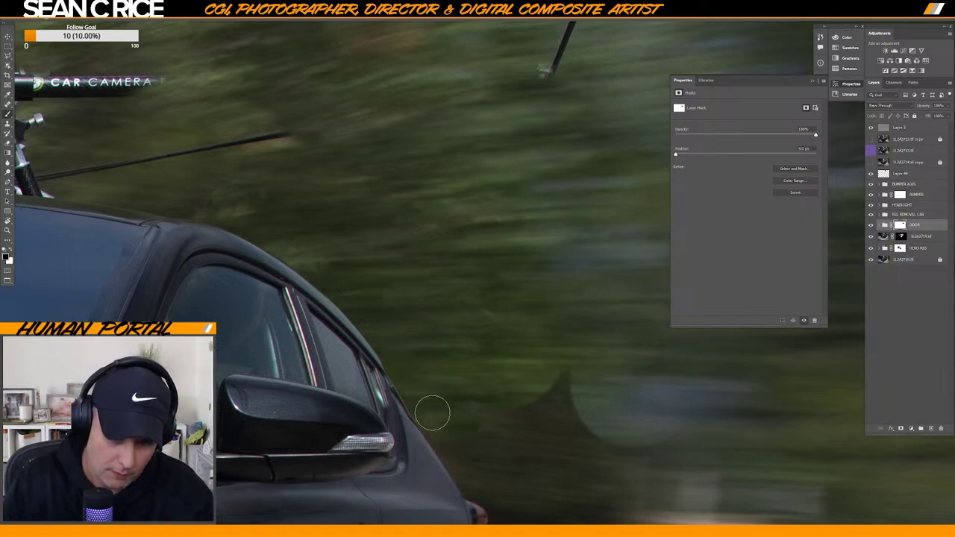
pyautogui.keyDown('shift'); pyautogui.click(455, 448); pyautogui.keyUp('shift')
pyautogui.moveTo(464, 451)
pyautogui.mouseDown()
pyautogui.moveTo(446, 405)
pyautogui.moveTo(456, 408)
pyautogui.moveTo(437, 383)
pyautogui.moveTo(539, 335)
pyautogui.moveTo(543, 312)
pyautogui.mouseUp()
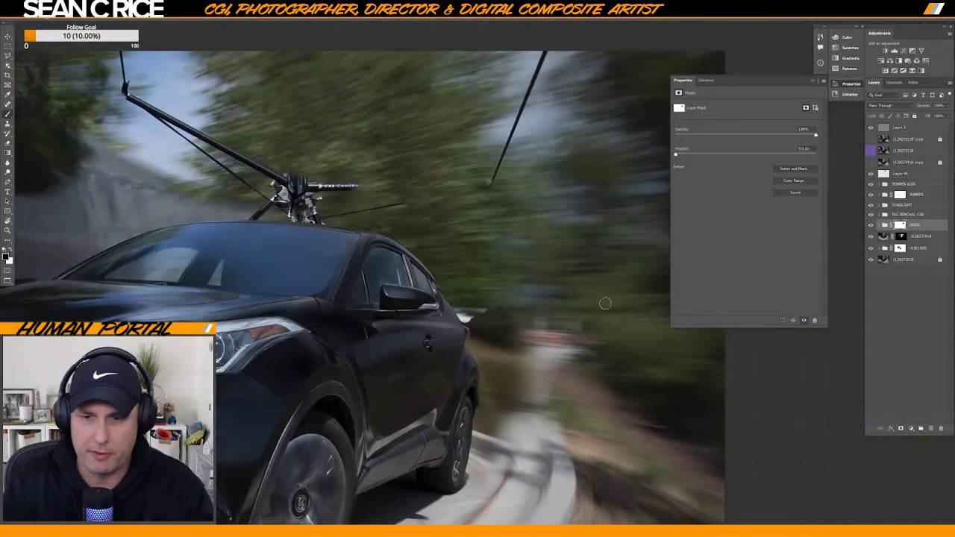
# Choose the Main Soft brush and paint out the remaining bright patches behind the car's rear shoulder on the DOOR group's mask.
pyautogui.moveTo(556, 355); pyautogui.dragTo(281, 341)
pyautogui.moveTo(464, 346); pyautogui.dragTo(685, 393)
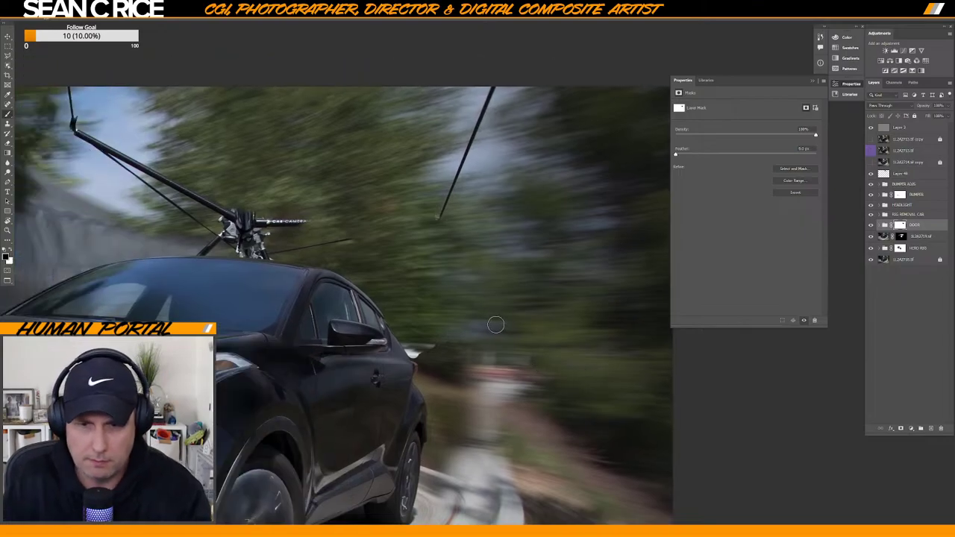
pyautogui.moveTo(431, 342)
pyautogui.mouseDown()
pyautogui.moveTo(463, 340)
pyautogui.moveTo(488, 367)
pyautogui.mouseUp()
pyautogui.rightClick(521, 307)
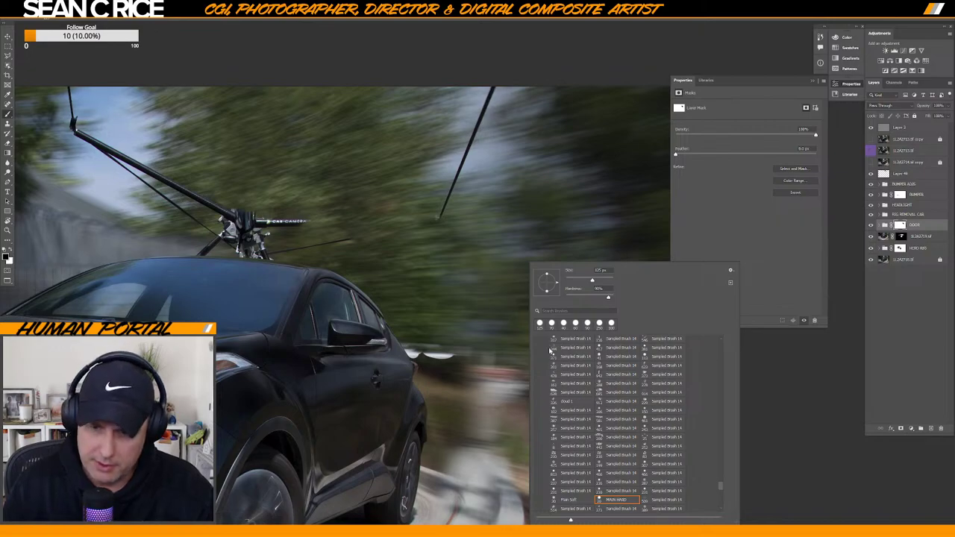
pyautogui.click(571, 500)
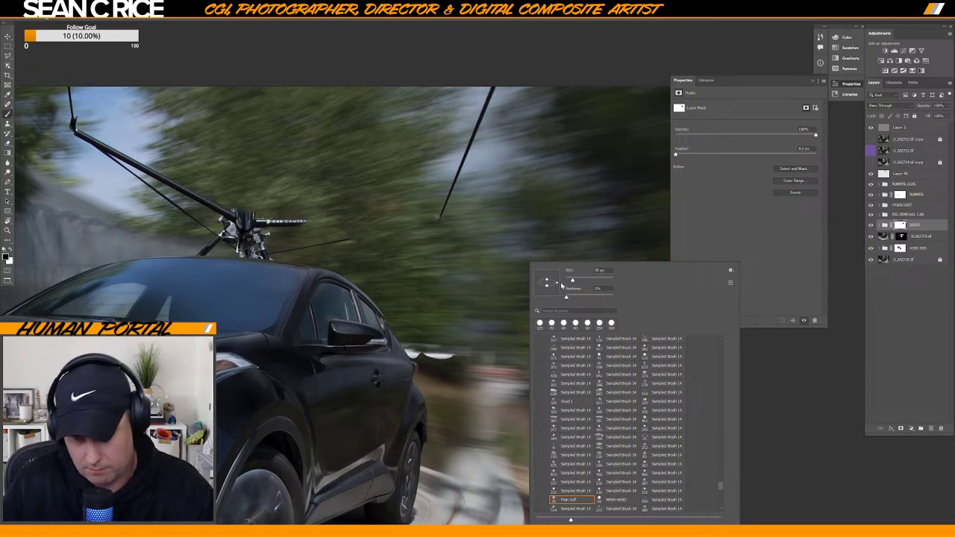
pyautogui.press('Return')
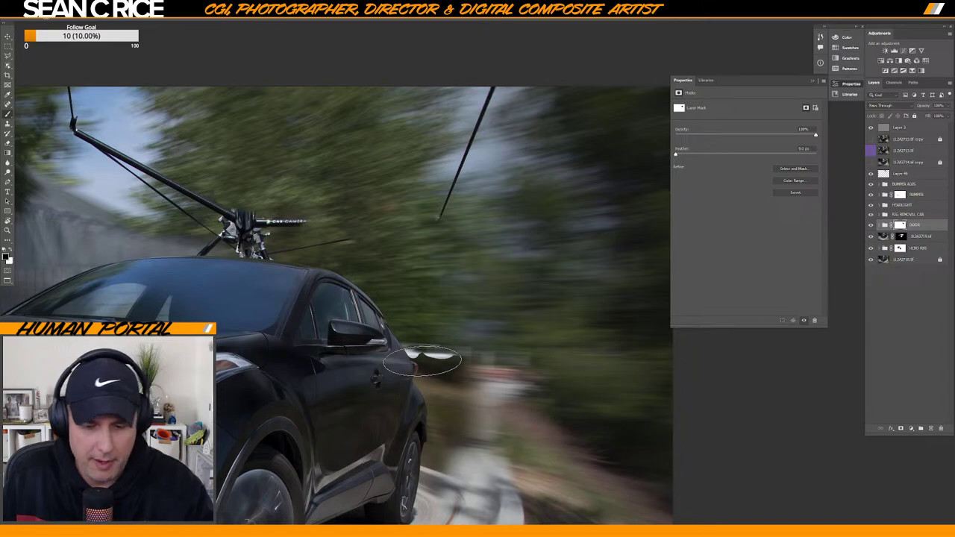
pyautogui.press('[')
pyautogui.press('x')
pyautogui.press('[')
pyautogui.press('[')
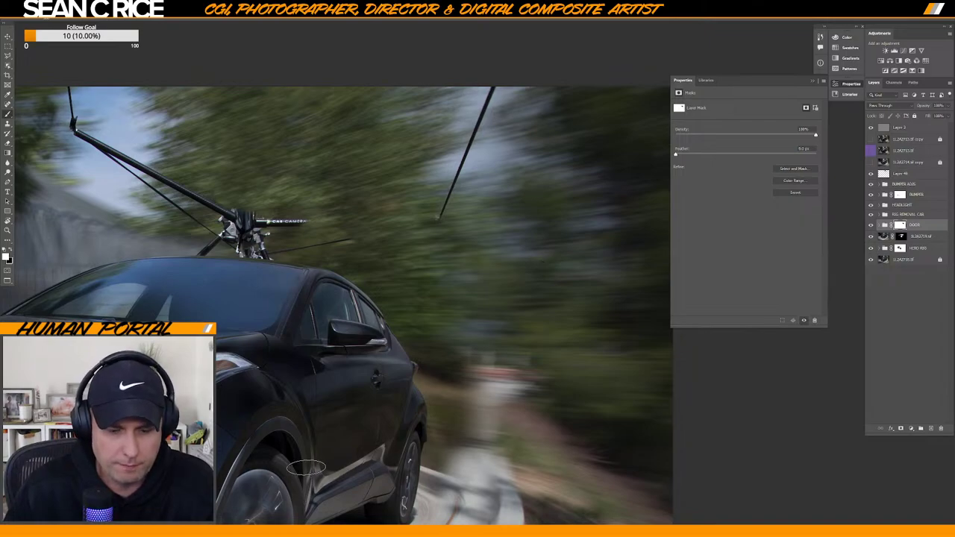
# Switch to Adobe Bridge and compare the source photos in the RIG PROCESSED folder at full screen.
pyautogui.press('f')
pyautogui.press('f')
pyautogui.hotkey('alt', 'f')
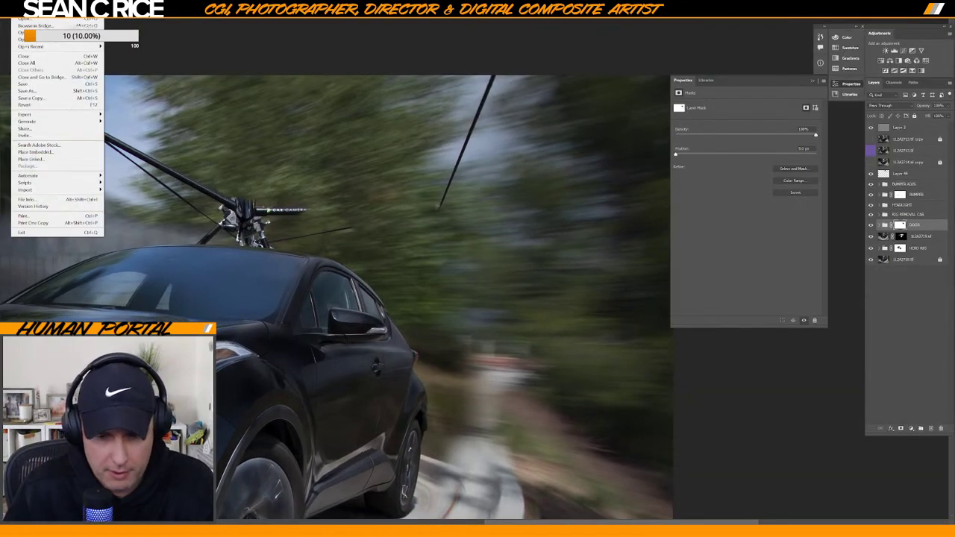
pyautogui.click(449, 528)
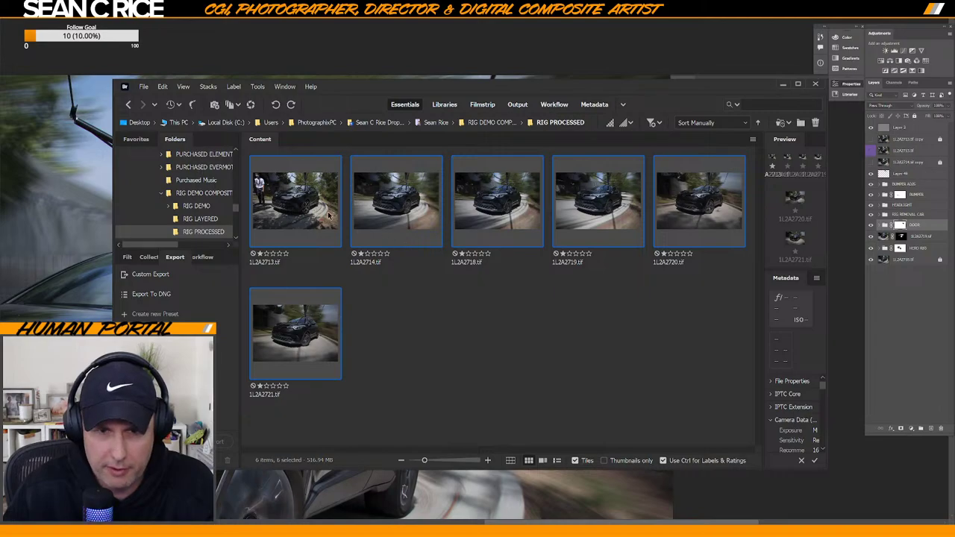
pyautogui.press('space')
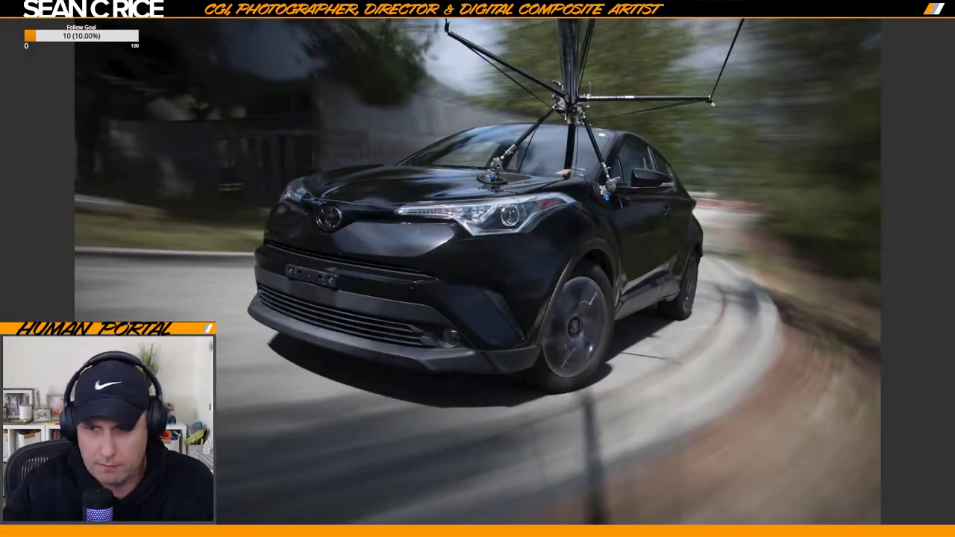
pyautogui.press('Right')
pyautogui.press('Right')
pyautogui.press('Left')
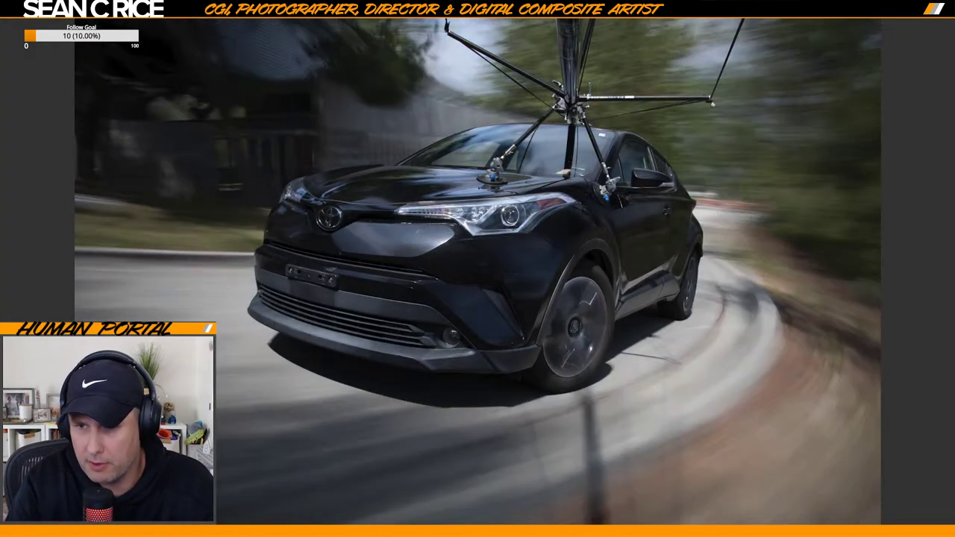
pyautogui.press('Left')
pyautogui.press('Right')
pyautogui.press('Right')
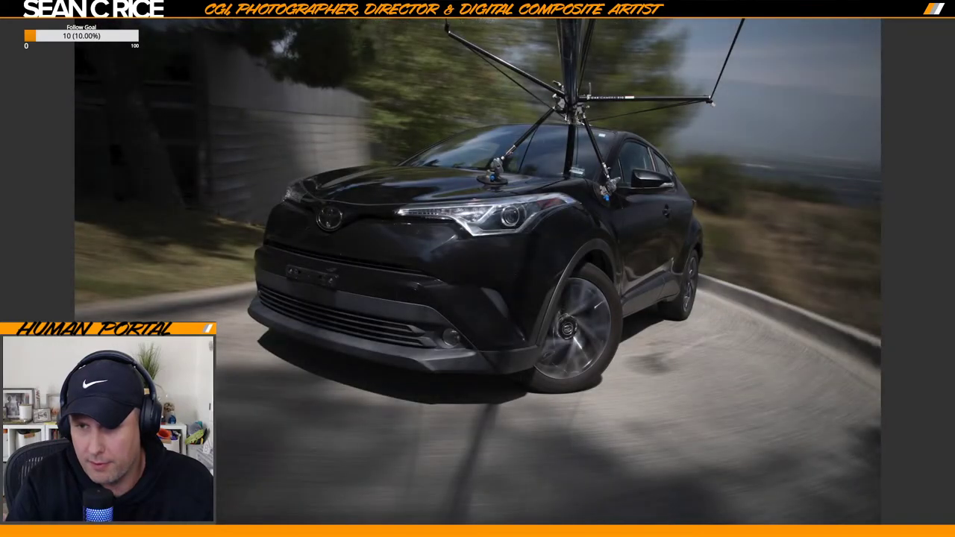
pyautogui.press('Right')
pyautogui.press('Right')
pyautogui.press('Left')
pyautogui.press('Left')
pyautogui.press('space')
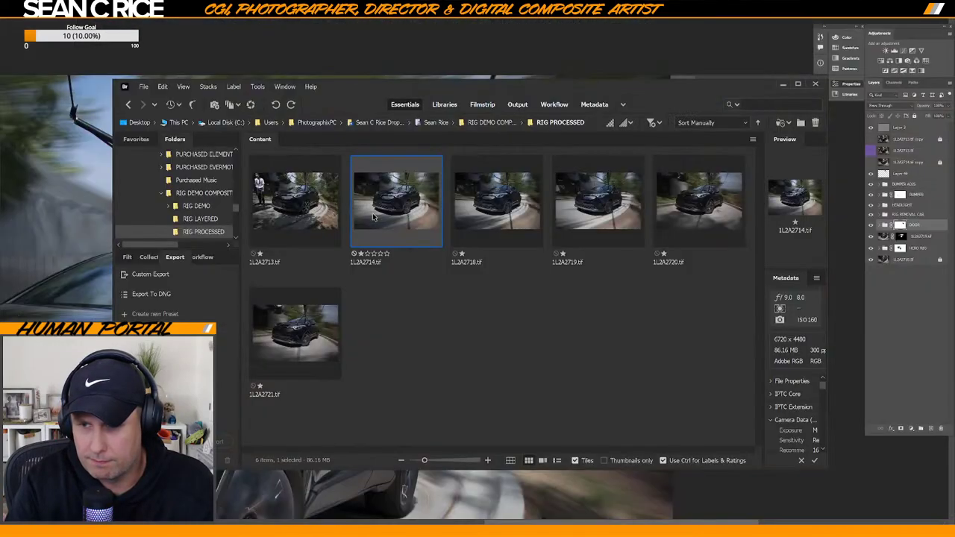
# Preview the source photos again from 1L2A2713.tif to 1L2A2720.tif, examining the background behind the car in each.
pyautogui.press('Left')
pyautogui.press('space')
pyautogui.press('space')
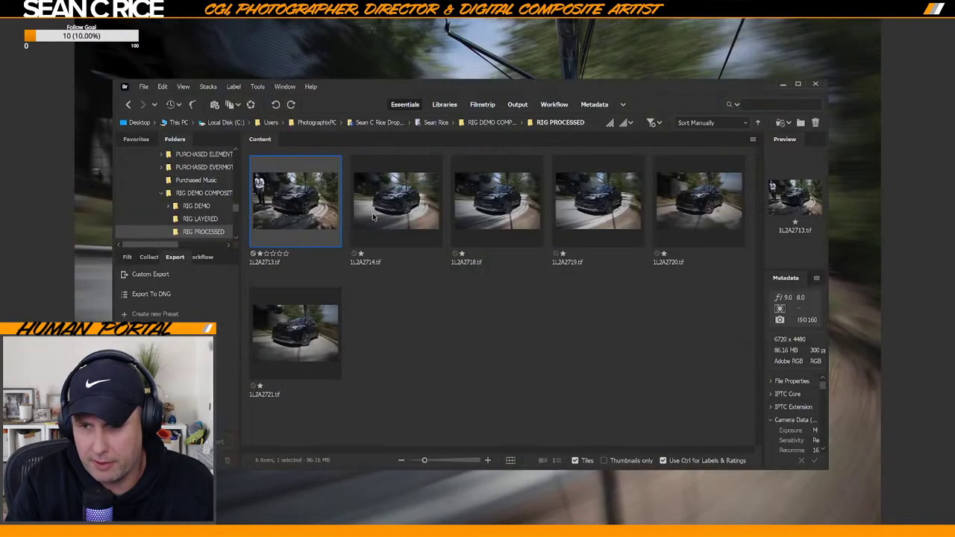
pyautogui.press('Right')
pyautogui.press('Right')
pyautogui.press('space')
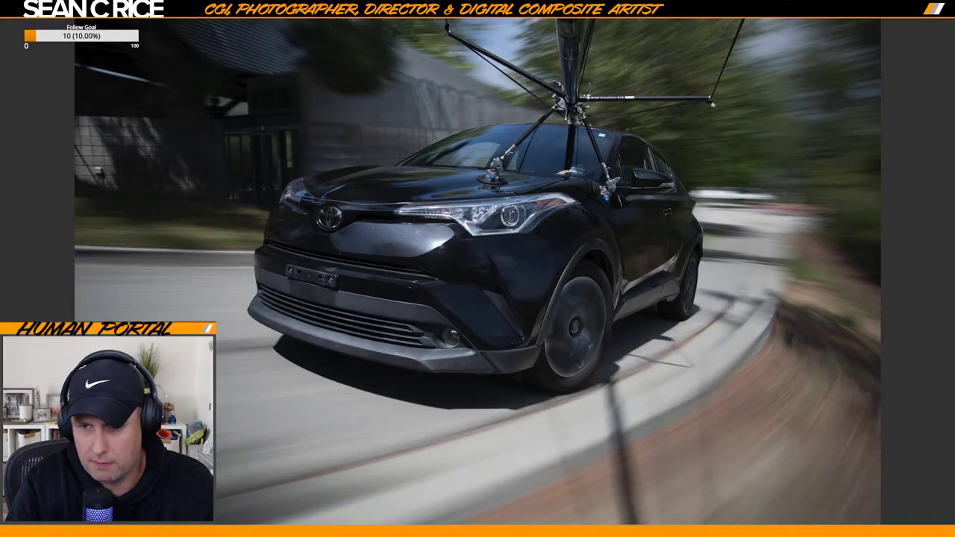
pyautogui.press('Right')
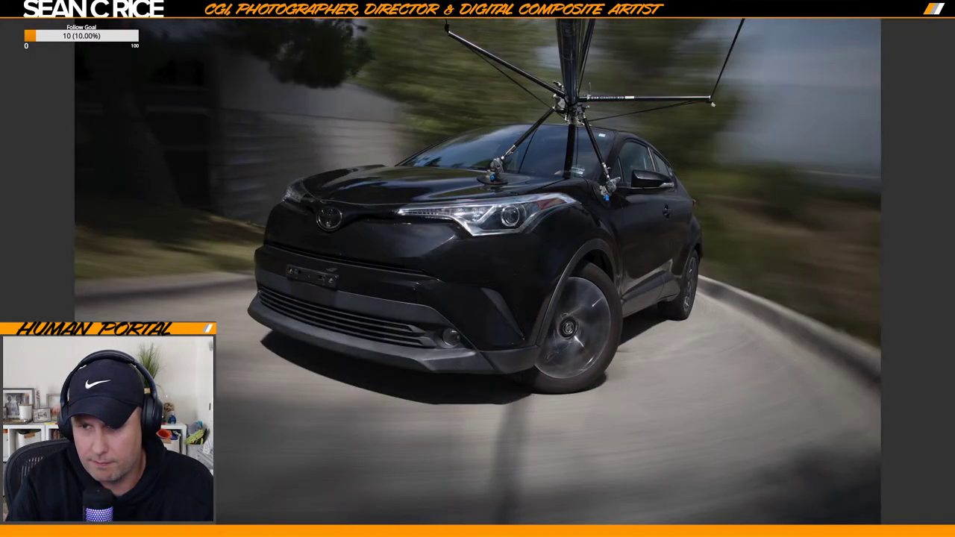
pyautogui.press('space')
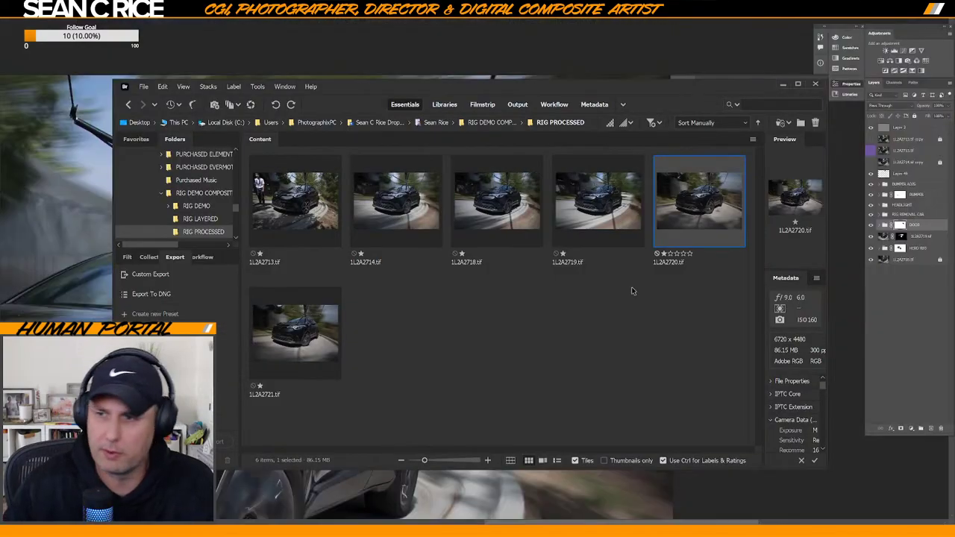
# Return to Photoshop, expand the DOOR group and widen the Layers panel enough to read its layer names.
pyautogui.click(917, 283)
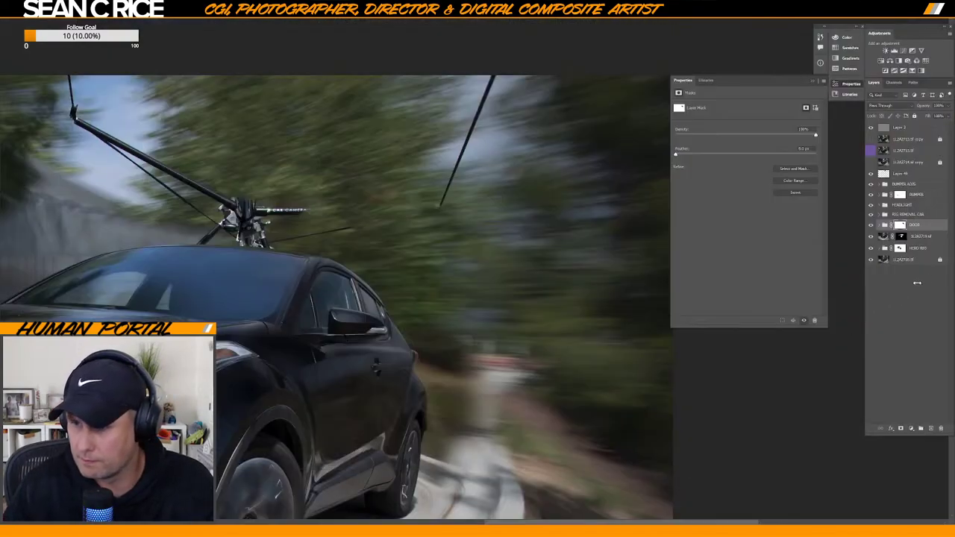
pyautogui.click(881, 226)
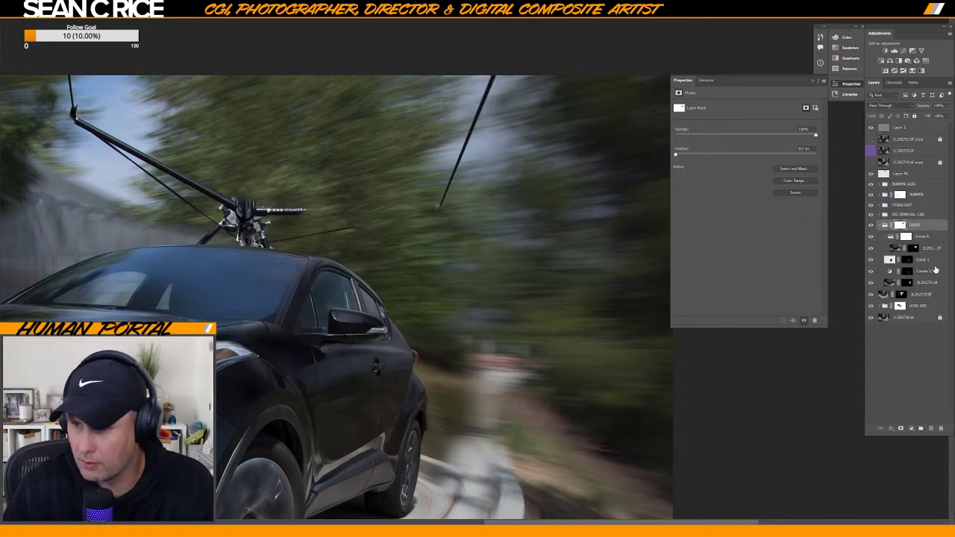
pyautogui.moveTo(863, 287); pyautogui.dragTo(828, 289)
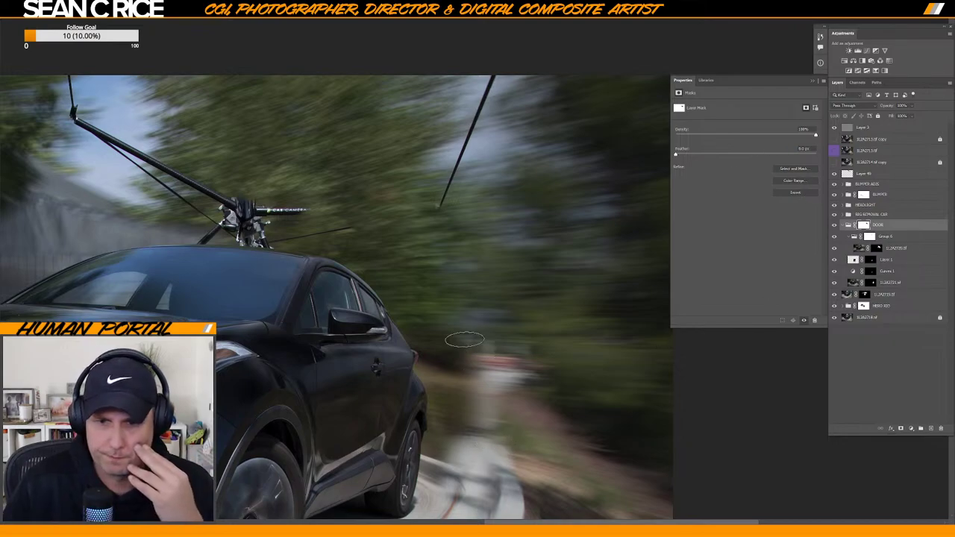
pyautogui.moveTo(413, 326); pyautogui.dragTo(520, 185)
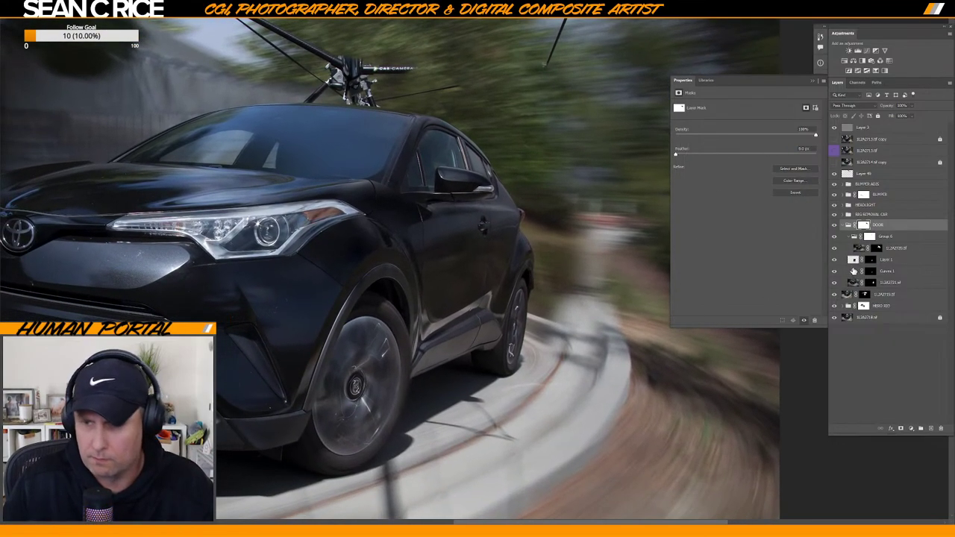
# Toggle the masks of the 1L2A2720.tif and 1L2A2721.tif layers off and on to examine their backgrounds, and collapse the DOOR group.
pyautogui.click(901, 248)
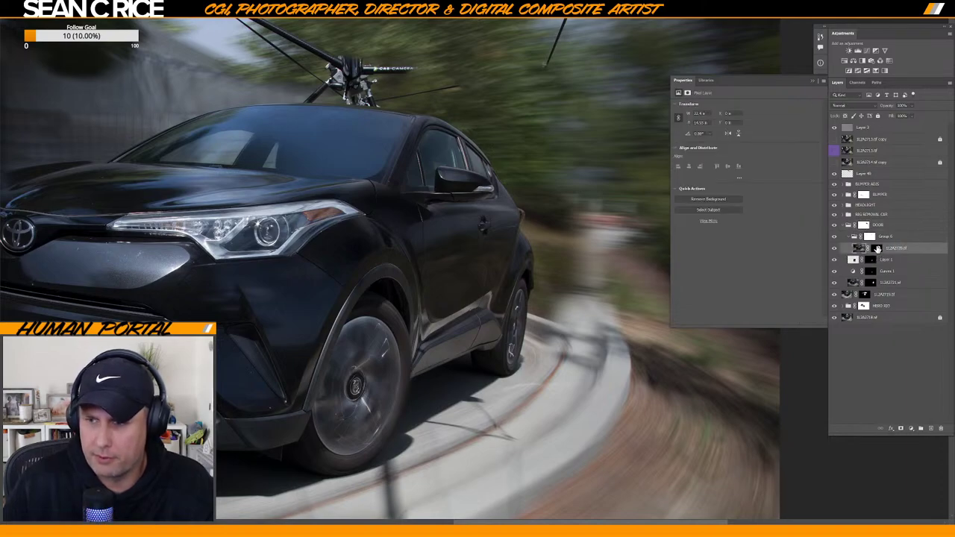
pyautogui.keyDown('shift'); pyautogui.click(877, 249); pyautogui.keyUp('shift')
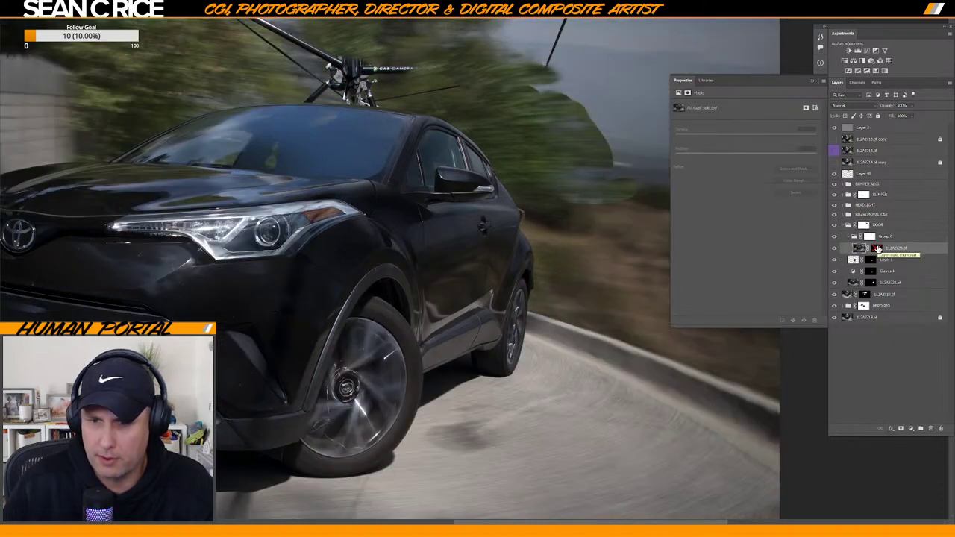
pyautogui.keyDown('shift'); pyautogui.click(877, 249); pyautogui.keyUp('shift')
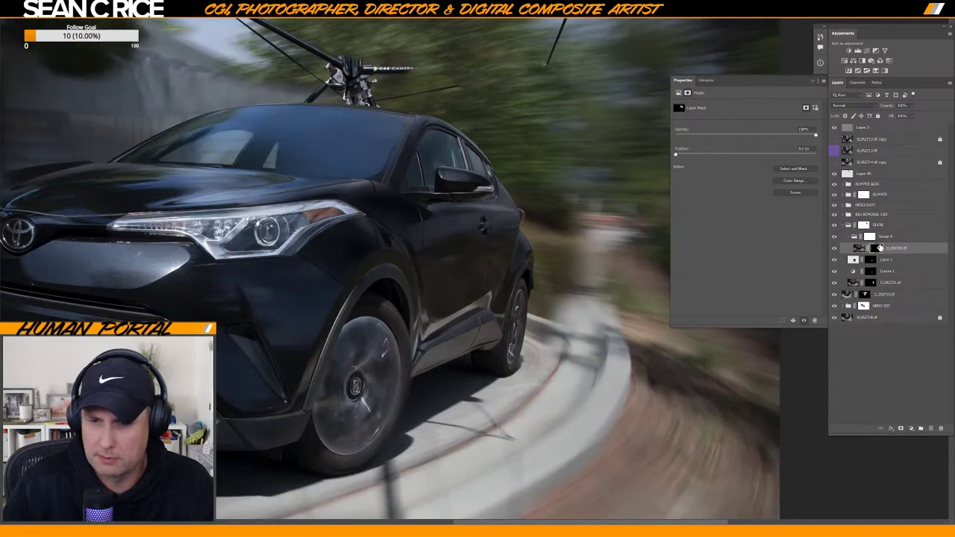
pyautogui.keyDown('shift'); pyautogui.click(877, 248); pyautogui.keyUp('shift')
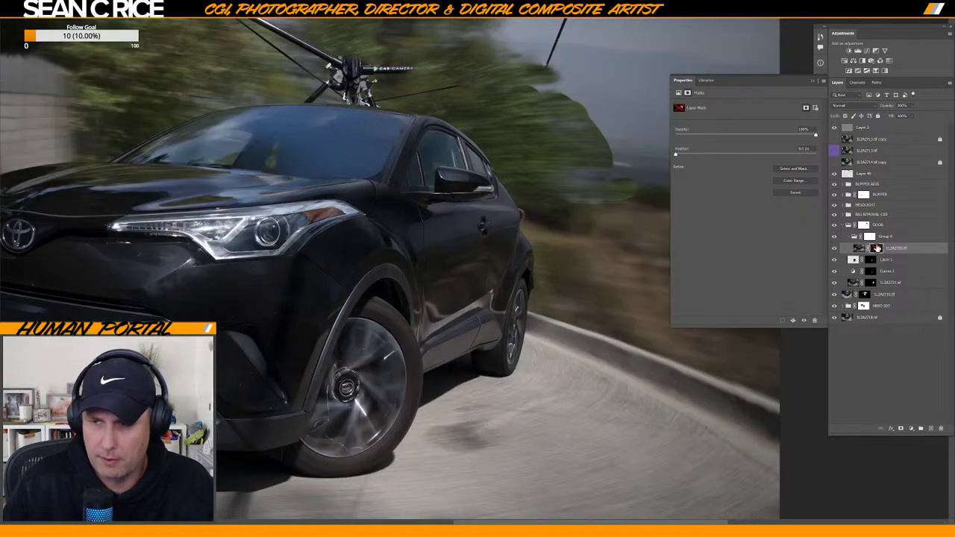
pyautogui.keyDown('shift'); pyautogui.click(877, 248); pyautogui.keyUp('shift')
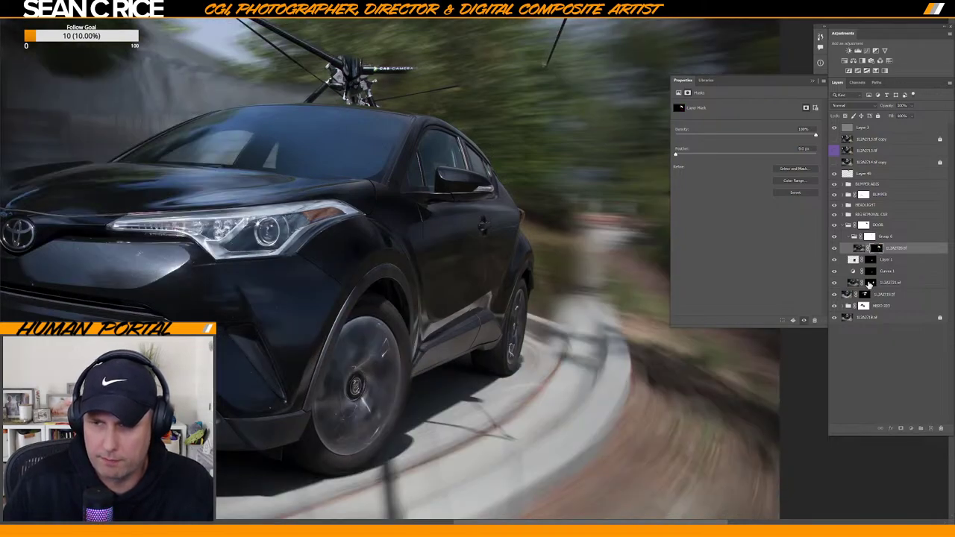
pyautogui.keyDown('shift'); pyautogui.click(868, 283); pyautogui.keyUp('shift')
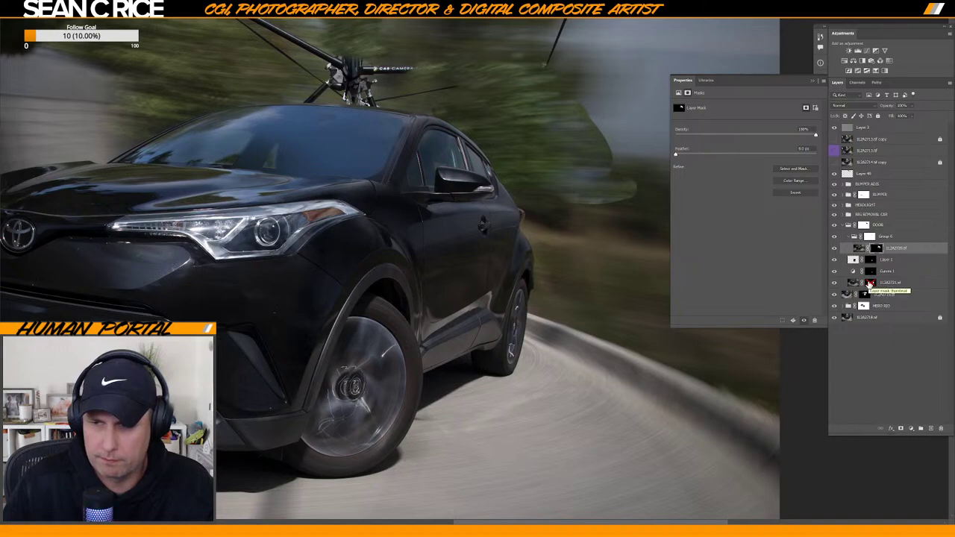
pyautogui.click(868, 283)
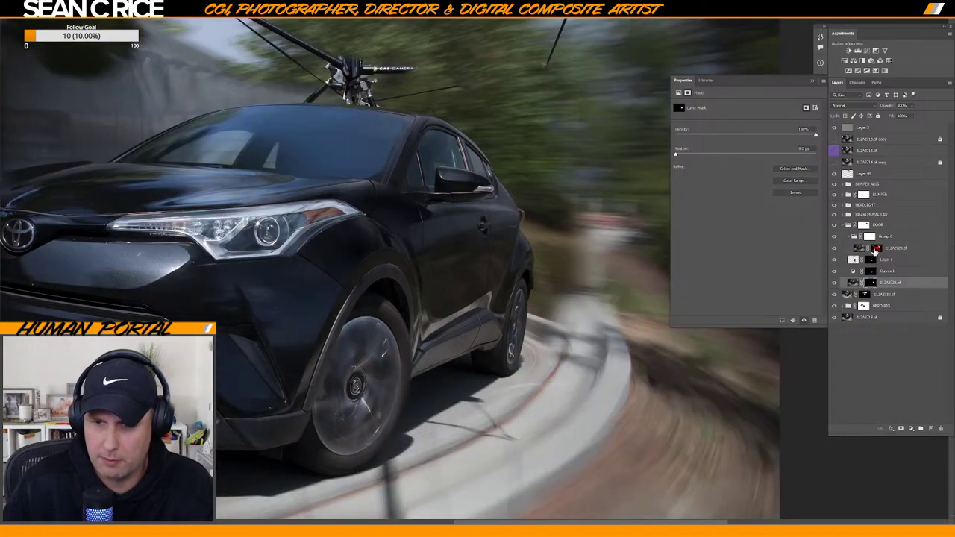
pyautogui.keyDown('shift'); pyautogui.click(875, 250); pyautogui.keyUp('shift')
pyautogui.click(875, 249)
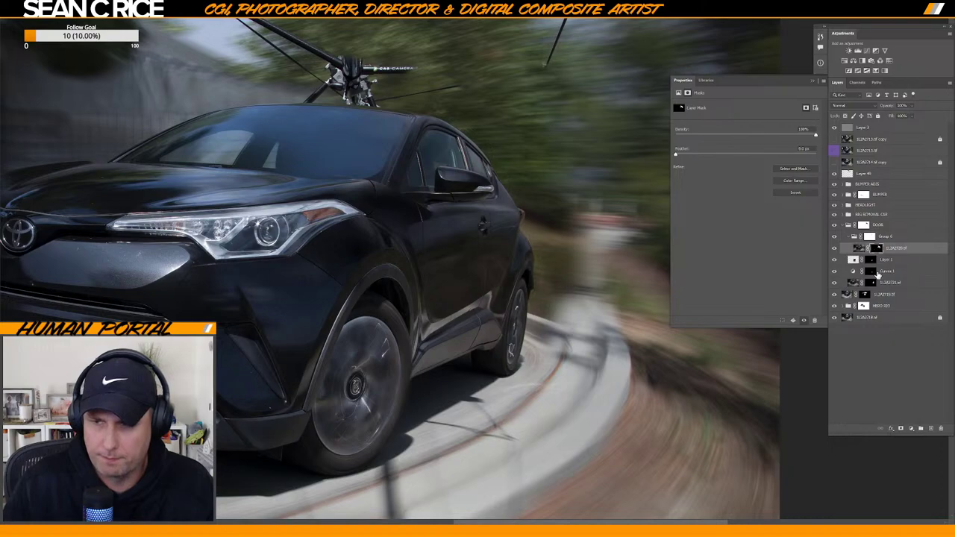
pyautogui.click(848, 237)
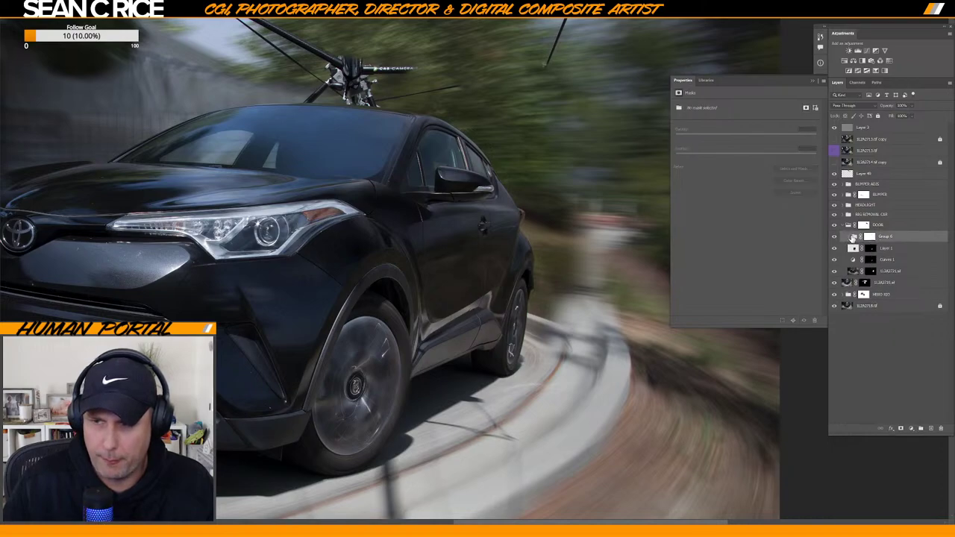
pyautogui.click(842, 225)
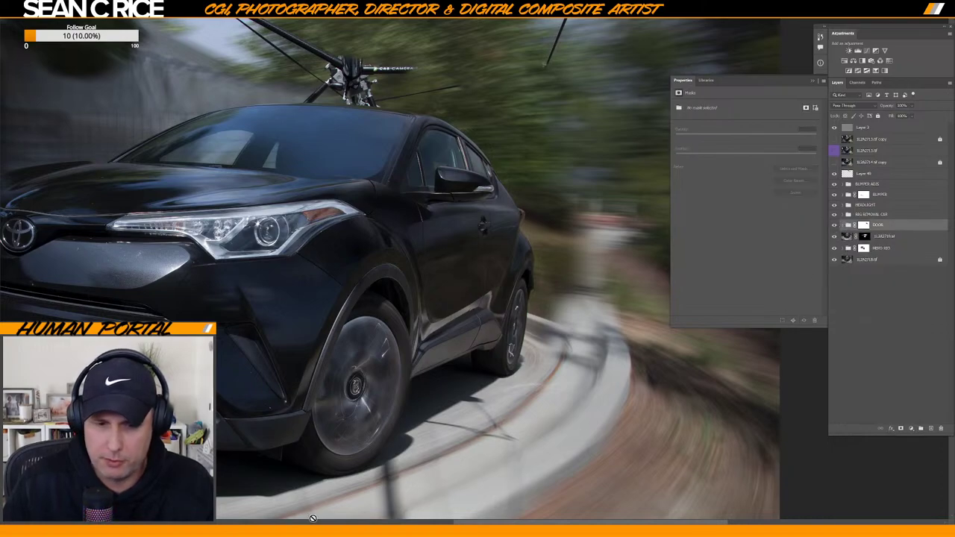
# Switch back to Adobe Bridge and preview 1L2A2720.tif at full screen.
pyautogui.click(451, 524)
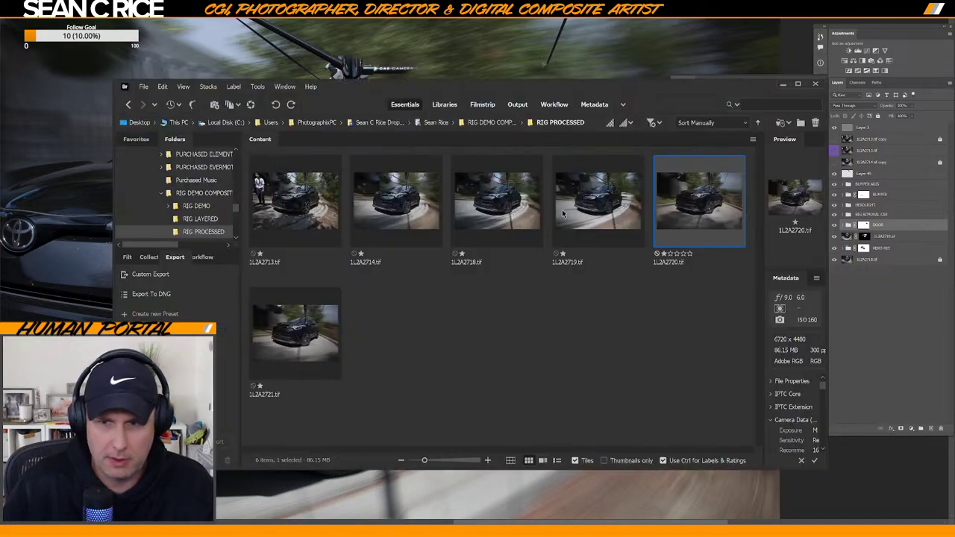
pyautogui.press('space')
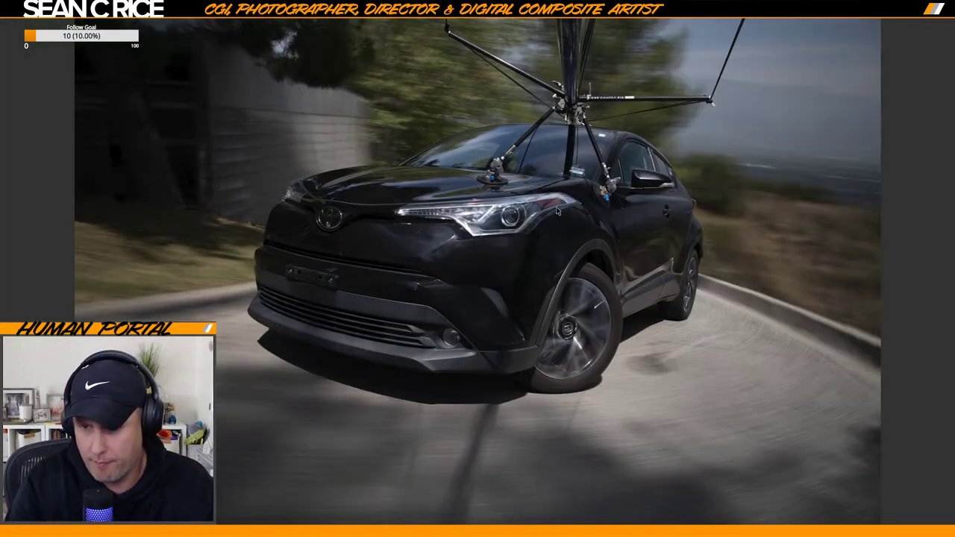